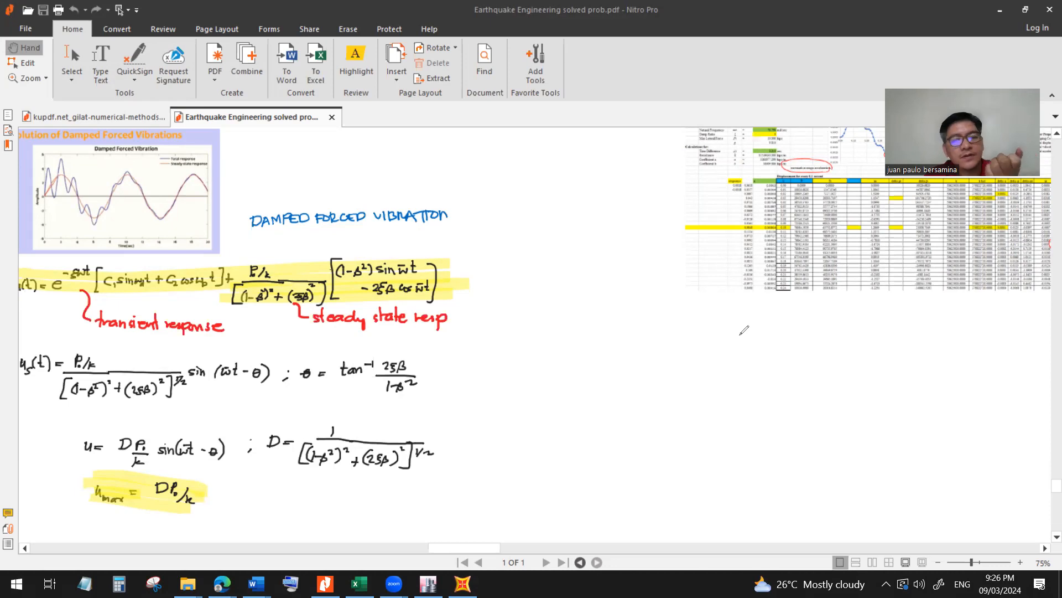
Sketch a fixed-base column with a lumped mass in the blank area below the spreadsheet picture, labelled m and k, with a horizontal force arrow.
mouse_move(750, 330)
left_mouse_down()
mouse_move(749, 376)
mouse_move(763, 376)
mouse_move(754, 386)
left_mouse_up()
left_click_drag(764, 379, 762, 383)
mouse_move(748, 325)
left_mouse_down()
mouse_move(747, 317)
mouse_move(790, 314)
mouse_move(763, 356)
mouse_move(776, 355)
left_mouse_up()
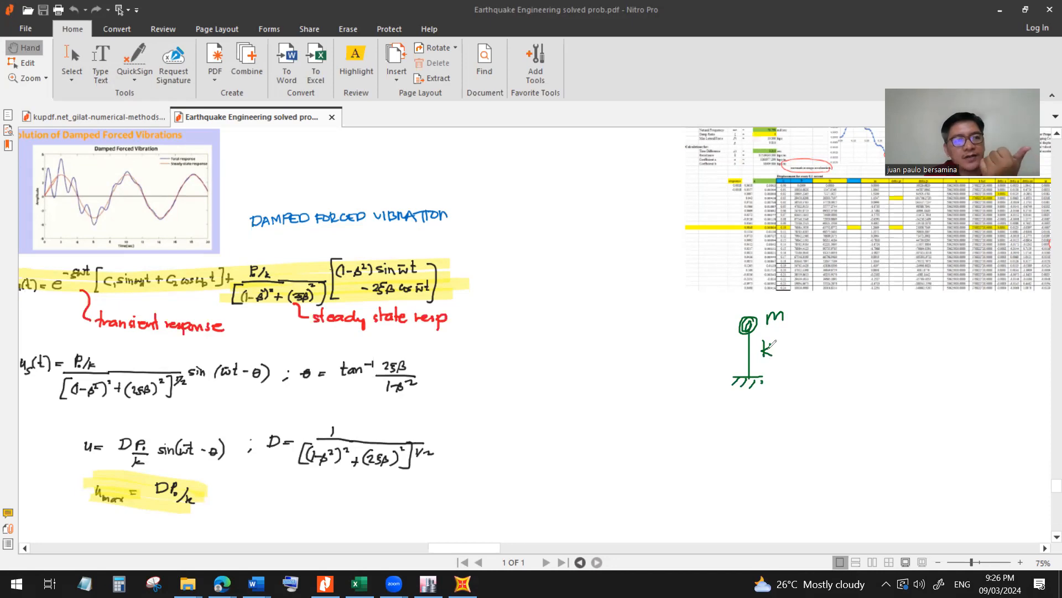
mouse_move(691, 324)
left_mouse_down()
mouse_move(733, 323)
mouse_move(720, 333)
mouse_move(735, 320)
left_mouse_up()
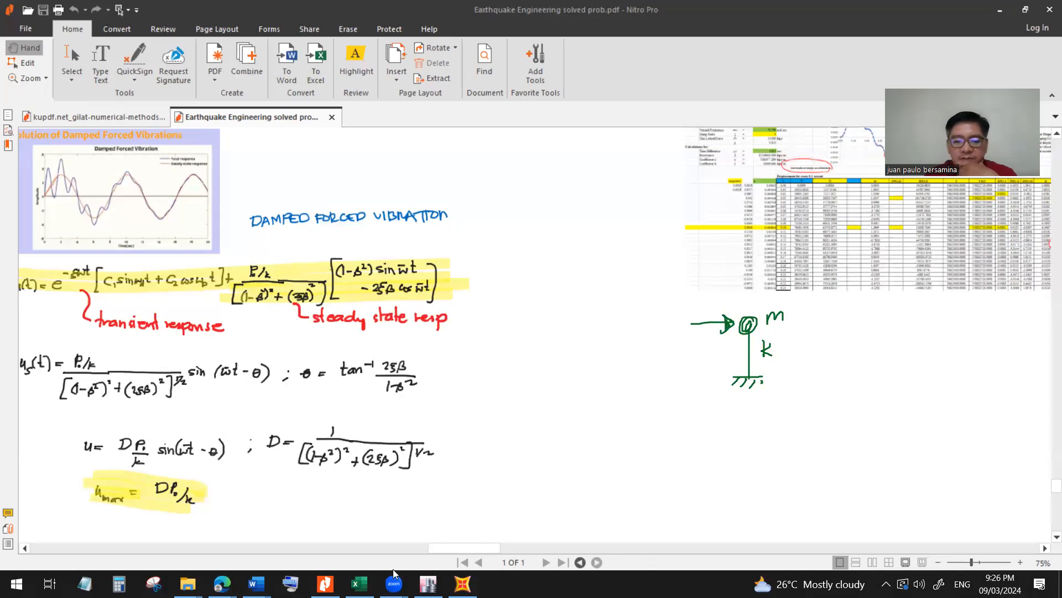
Switch to the Vibration SDOF Plot workbook in Excel and examine the weight in E9 and the mass formula in E10.
key("alt+Tab")
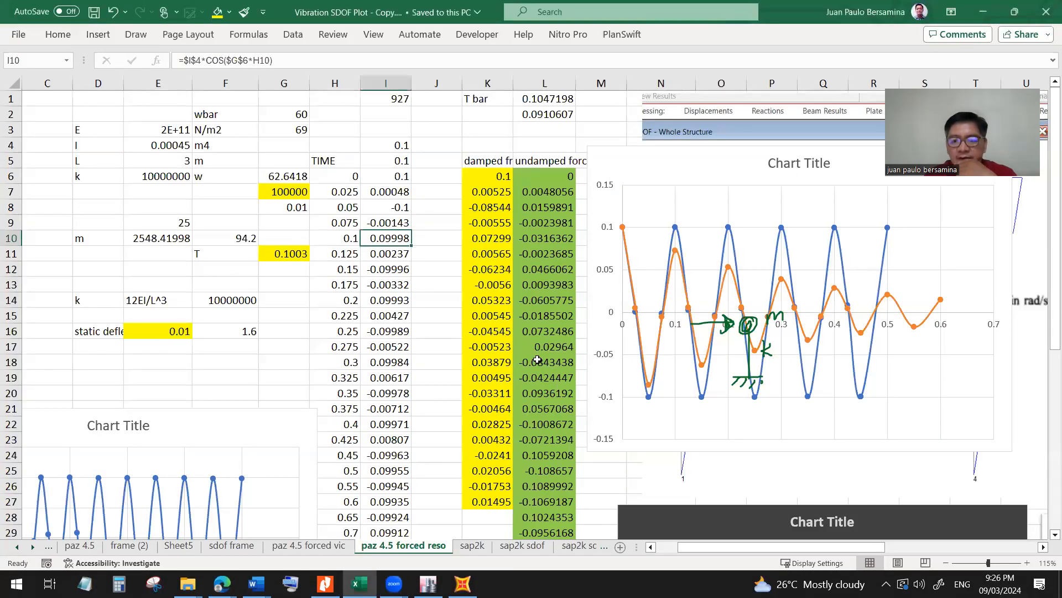
scroll(540, 359, "down", 4)
scroll(535, 359, "up", 4)
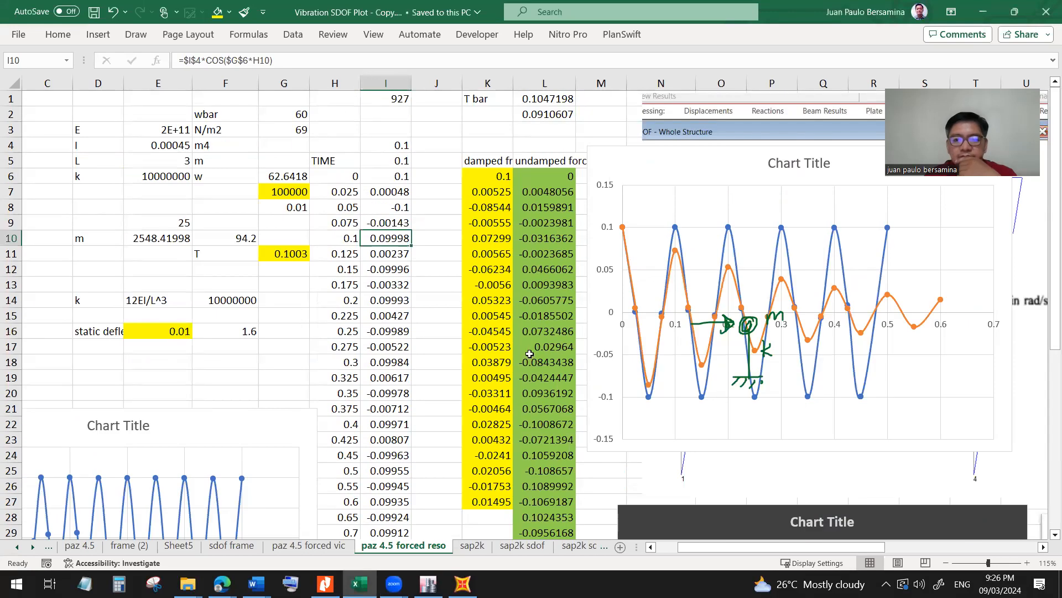
scroll(169, 146, "up", 1)
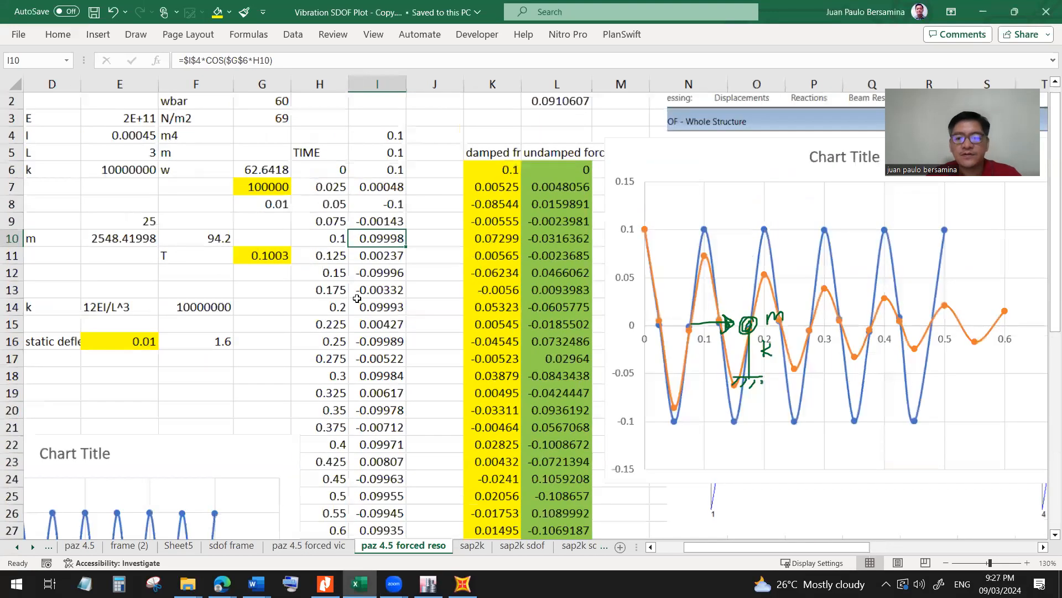
left_click_drag(759, 547, 719, 547)
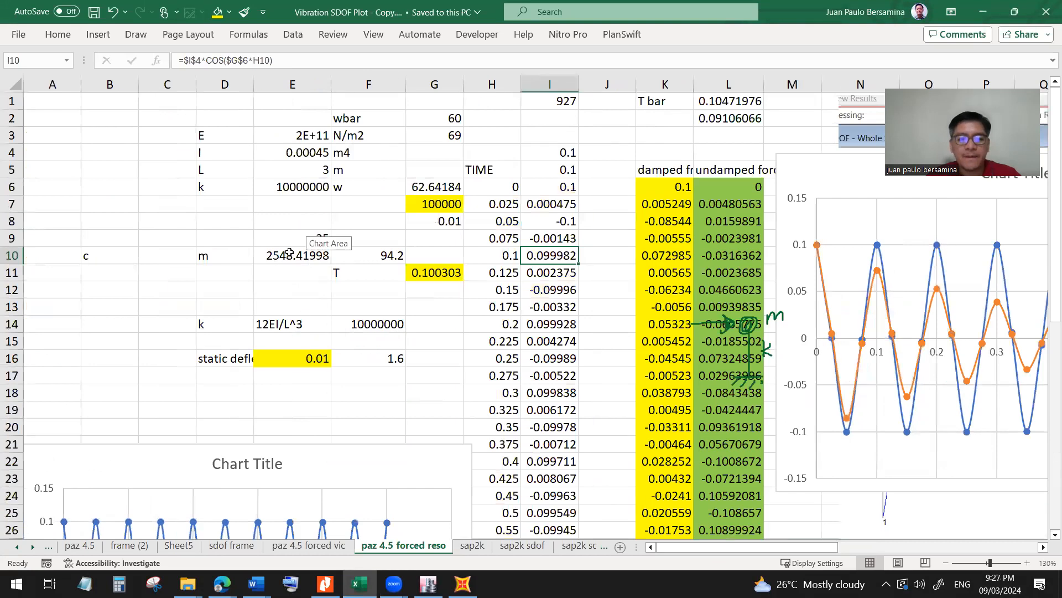
left_click(290, 253)
left_click(315, 238)
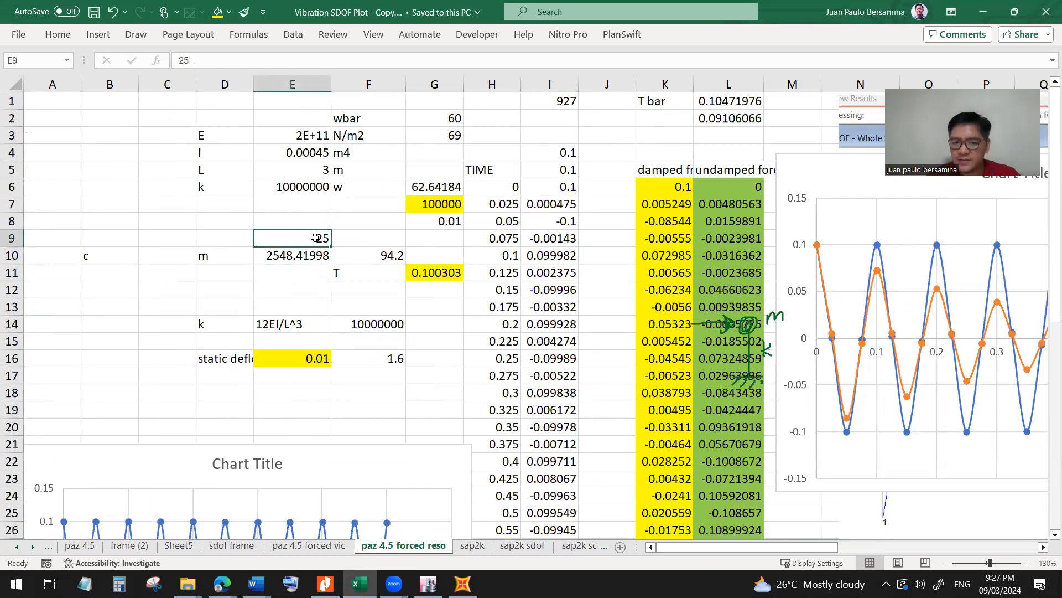
key("ctrl")
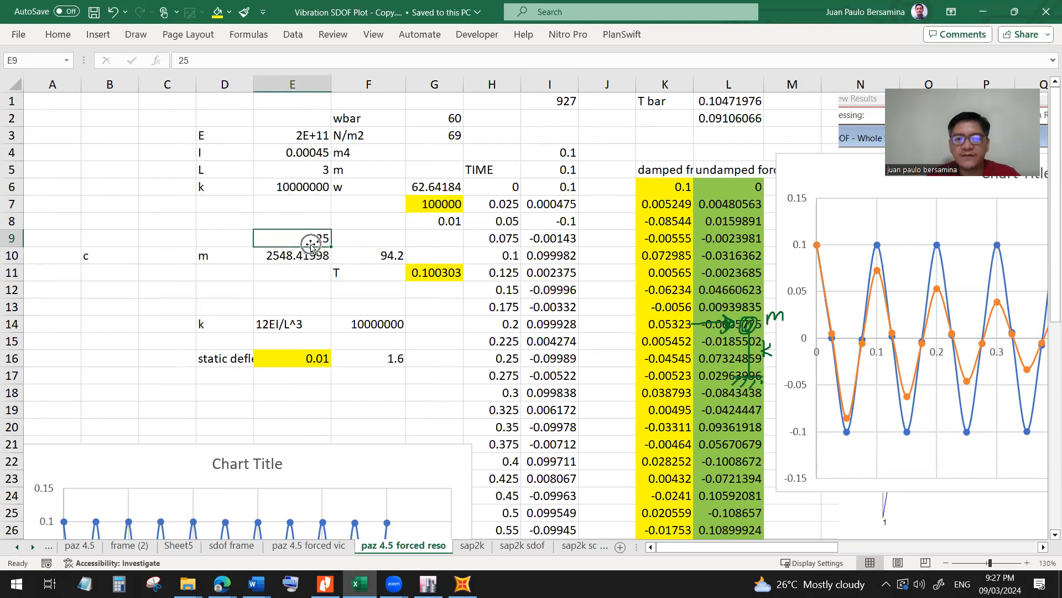
key("ctrl")
key("ctrl")
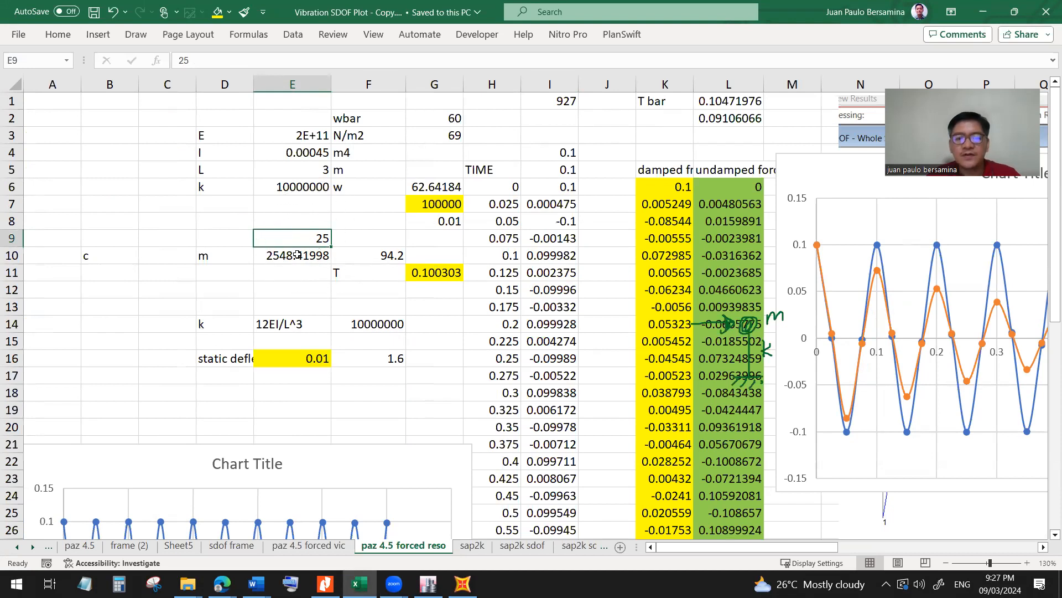
left_click(298, 254)
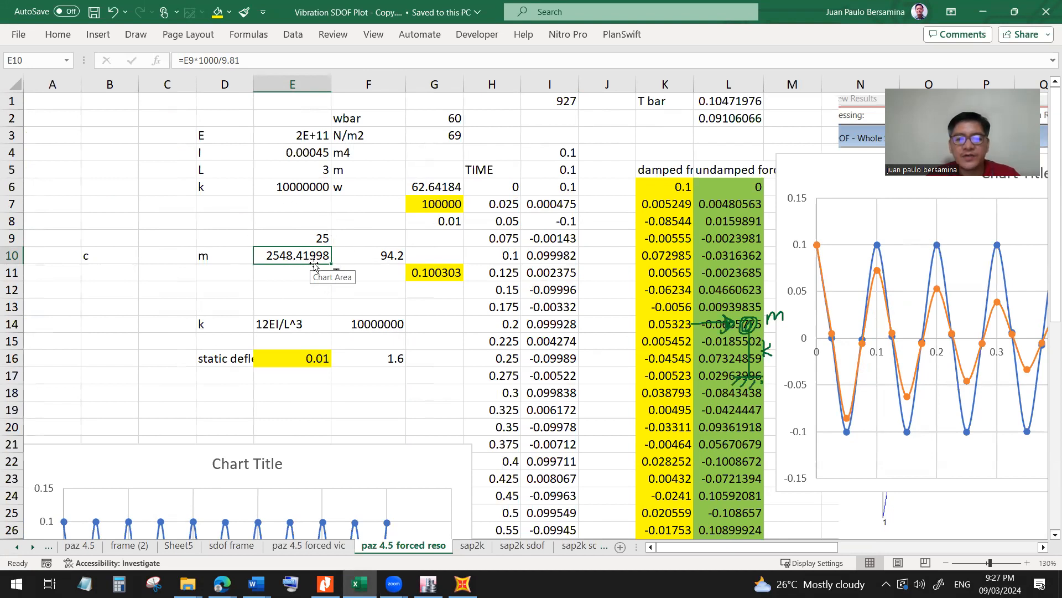
Annotate the mass in the hand-drawn sketch with "25 kN" in red.
key("ctrl")
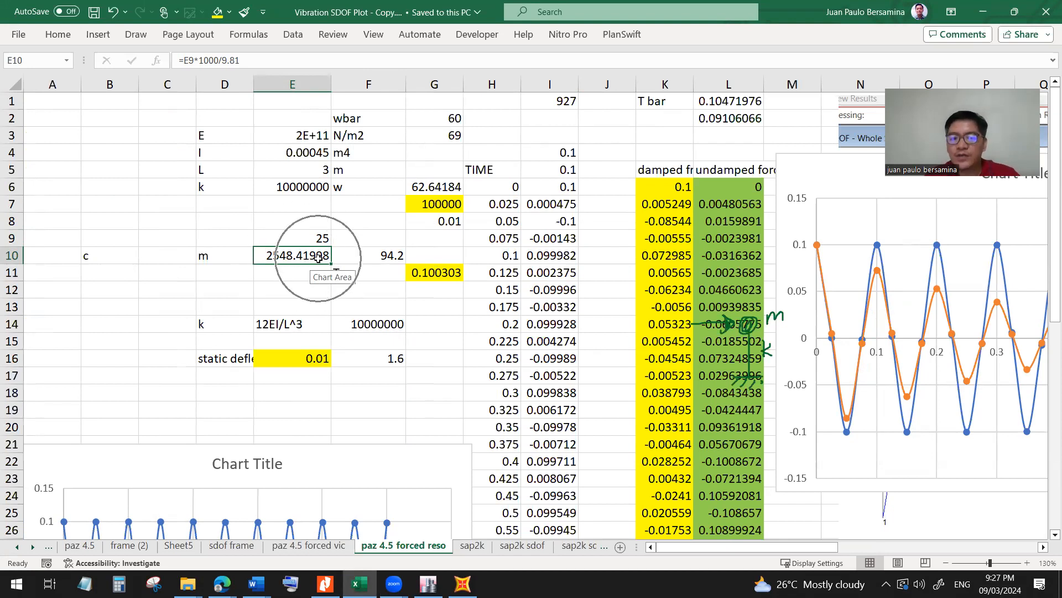
left_click(733, 98)
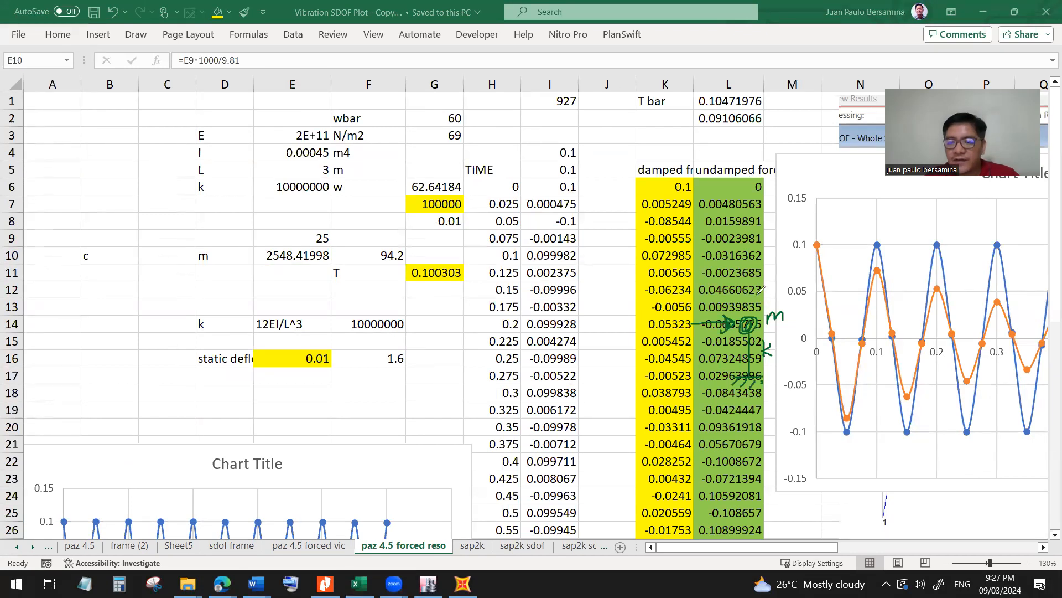
mouse_move(743, 294)
left_mouse_down()
mouse_move(758, 310)
mouse_move(771, 294)
mouse_move(779, 307)
mouse_move(806, 307)
mouse_move(807, 288)
left_mouse_up()
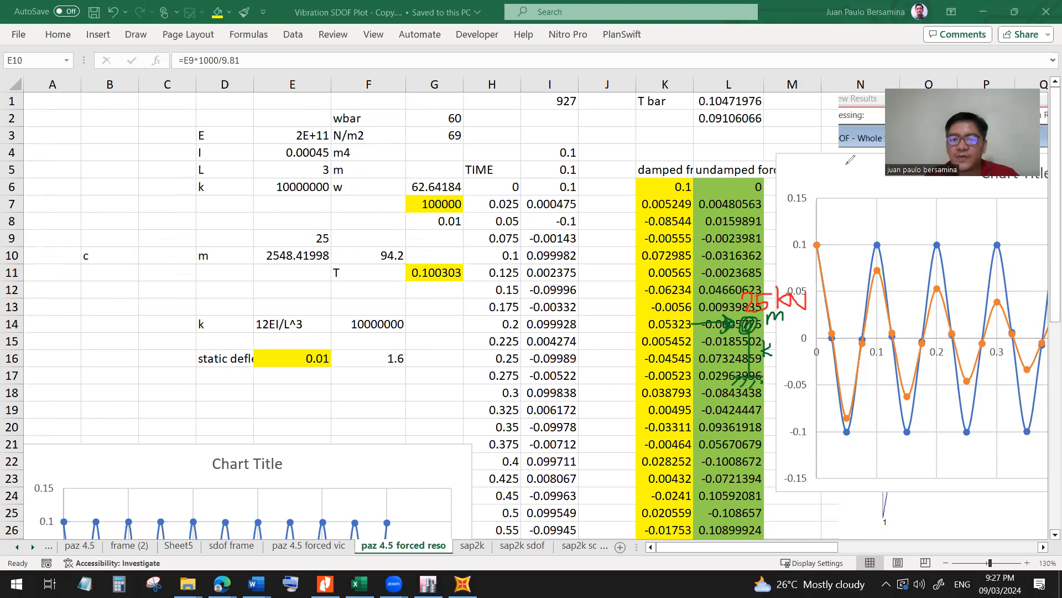
Inspect the stiffness label in E14, the stiffness formula in F14 and the moment of inertia formula in E4.
left_click(301, 322)
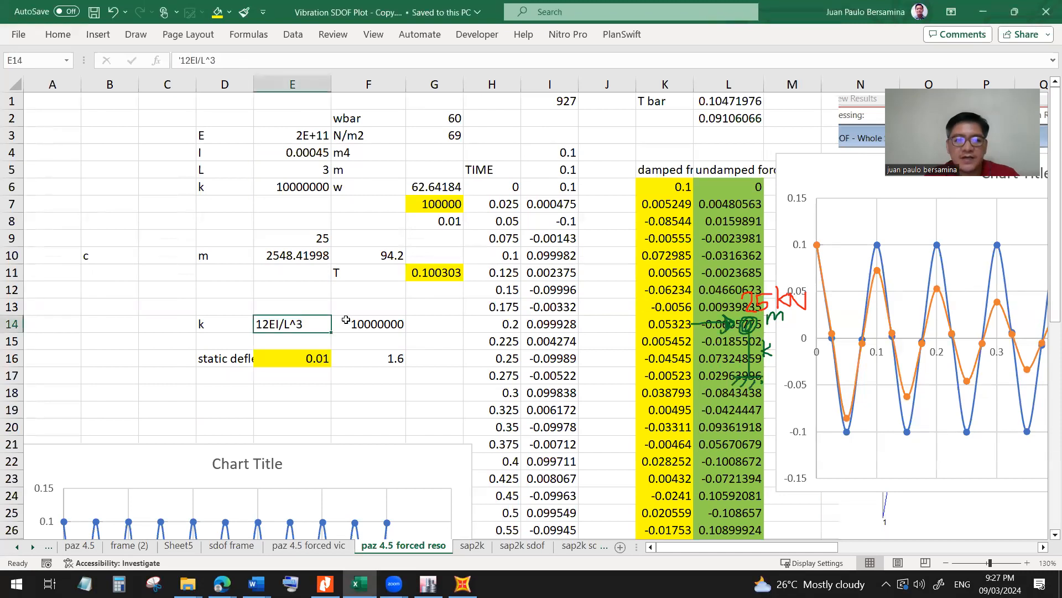
left_click(377, 322)
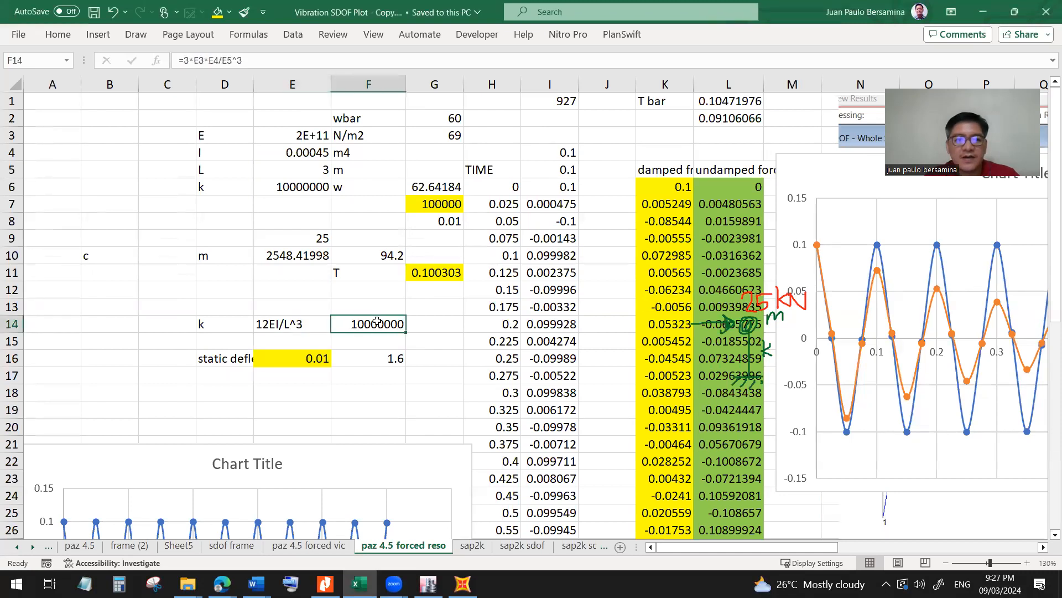
left_click(212, 62)
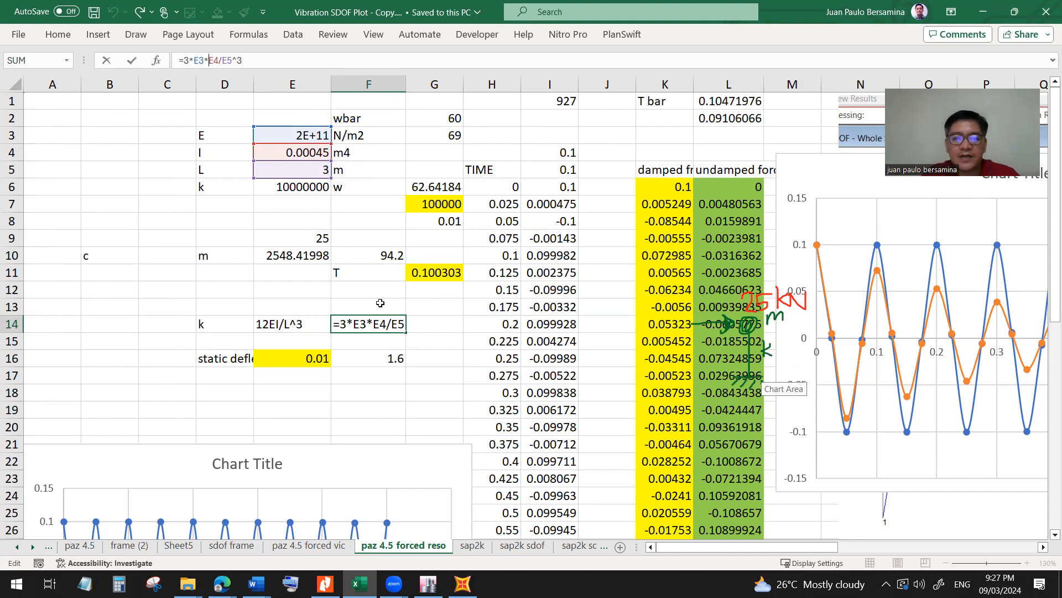
key("ctrl+Return")
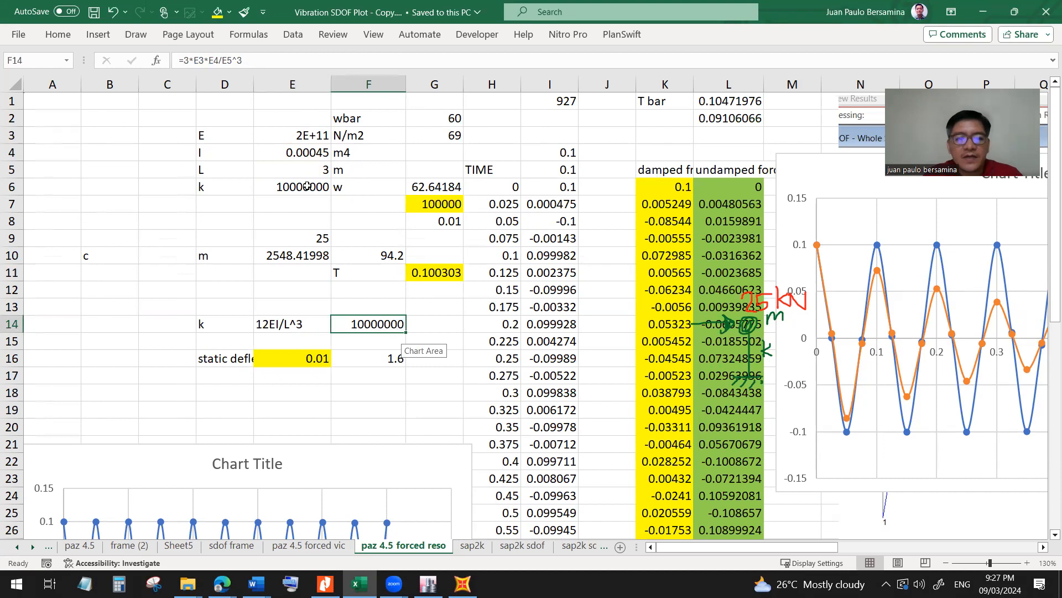
left_click(303, 155)
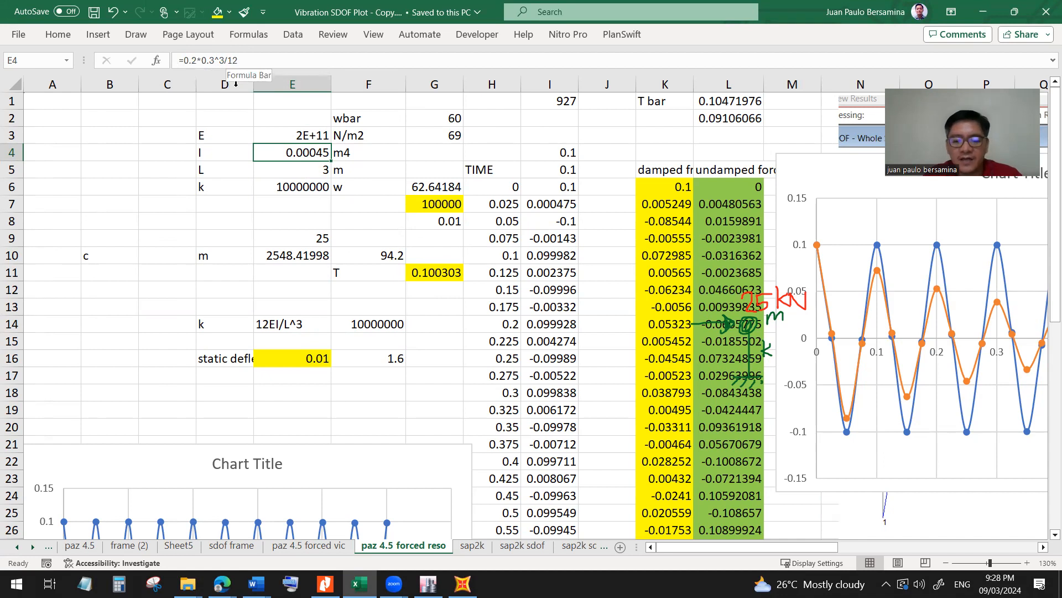
Switch to SAP2000 to view the SDOF column model and return to the Excel workbook.
left_click(462, 584)
key("ctrl")
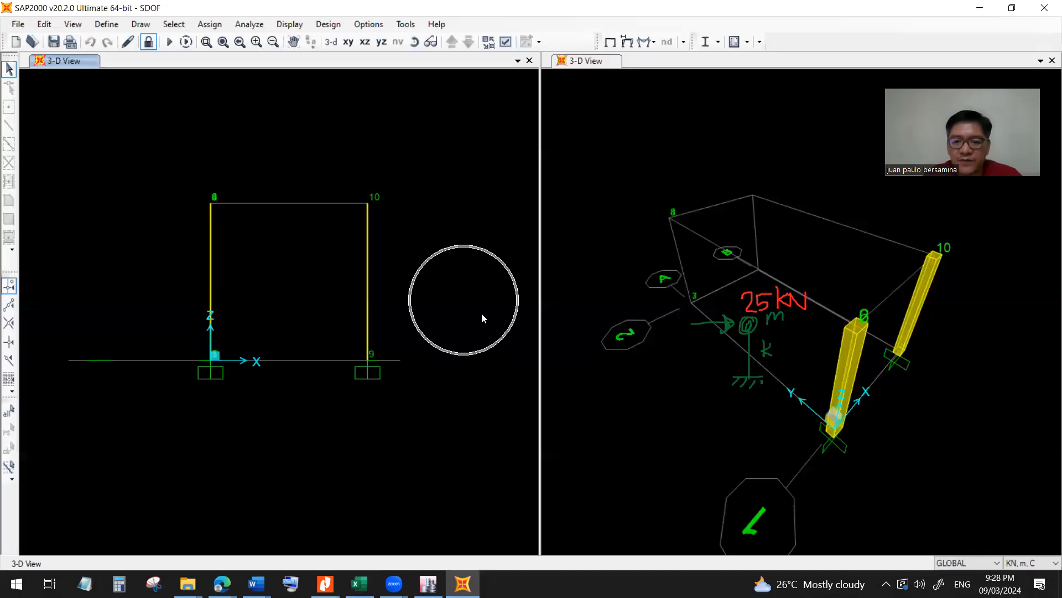
left_click(980, 10)
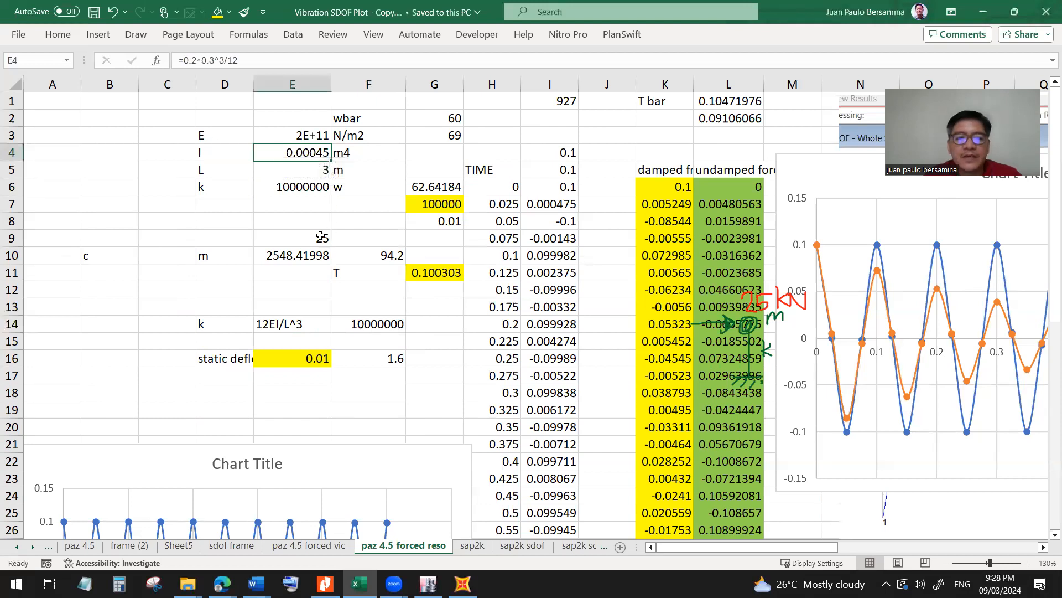
Check the length in E5 and the stiffness formula in F14, and correct the label in E14 to 3EI/L^3.
left_click(313, 171)
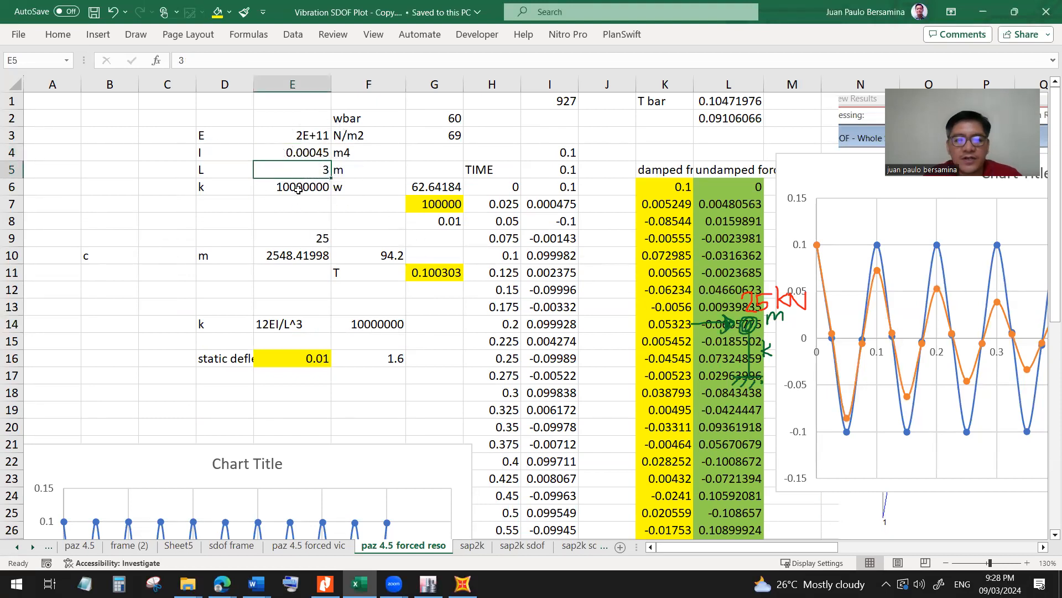
left_click(375, 324)
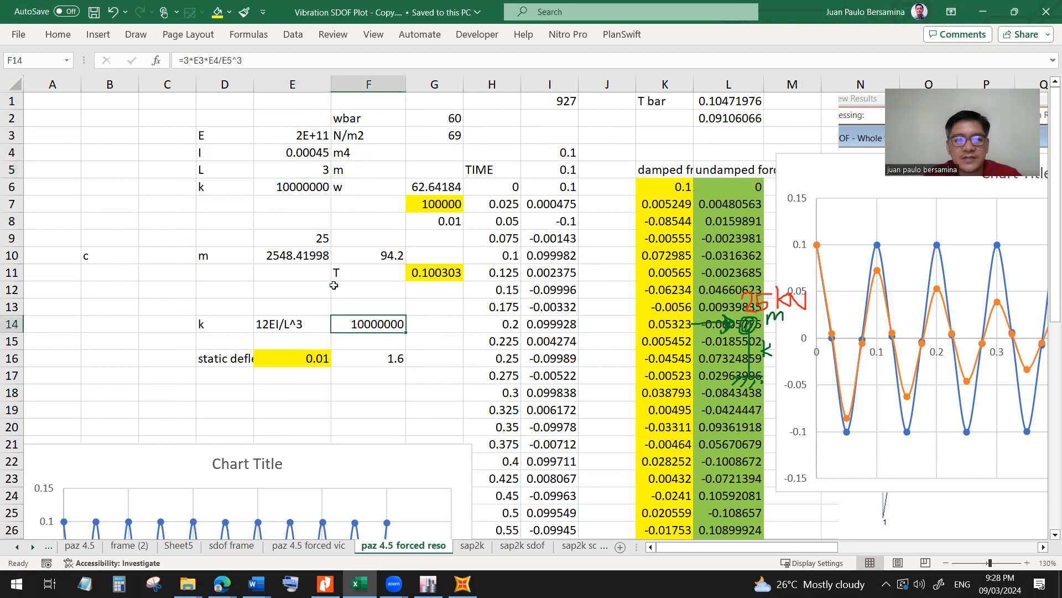
left_click(271, 321)
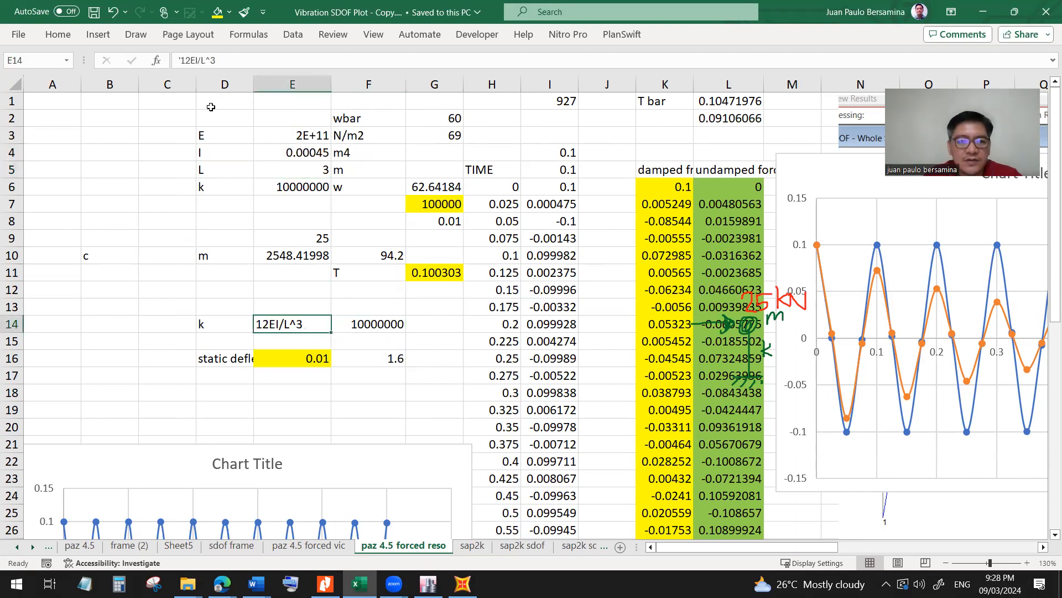
left_click(185, 58)
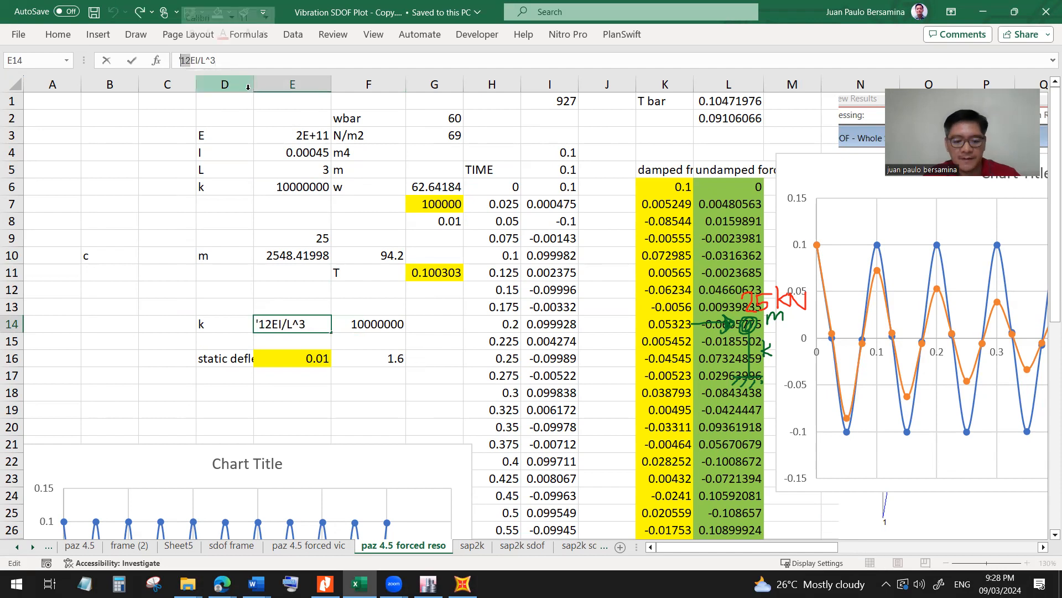
type("3")
key("Return")
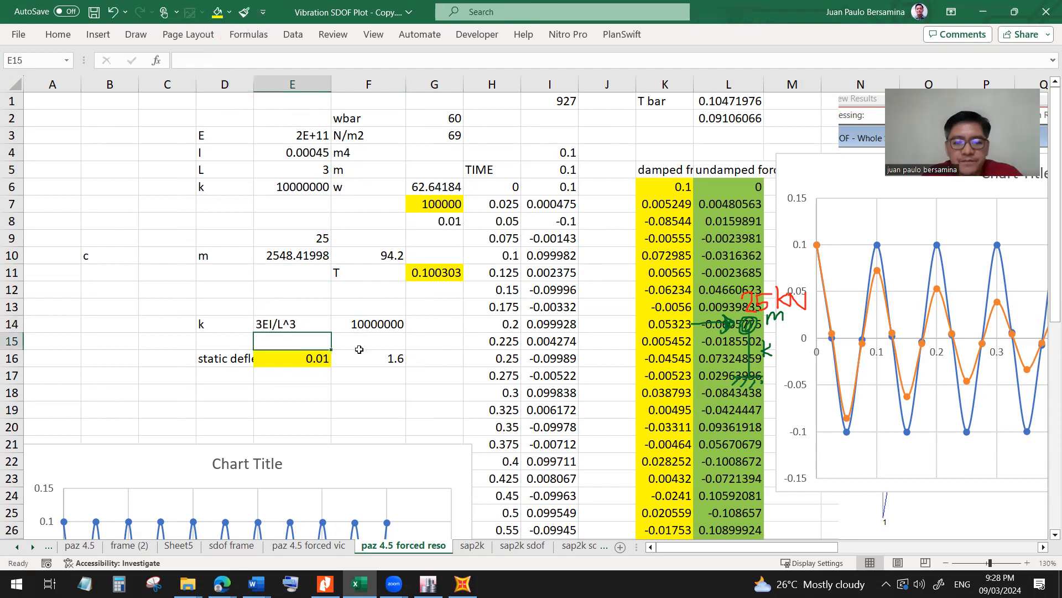
Examine the formulas for the stiffness in F14, the natural frequency in G6 and the period in G11.
left_click(363, 326)
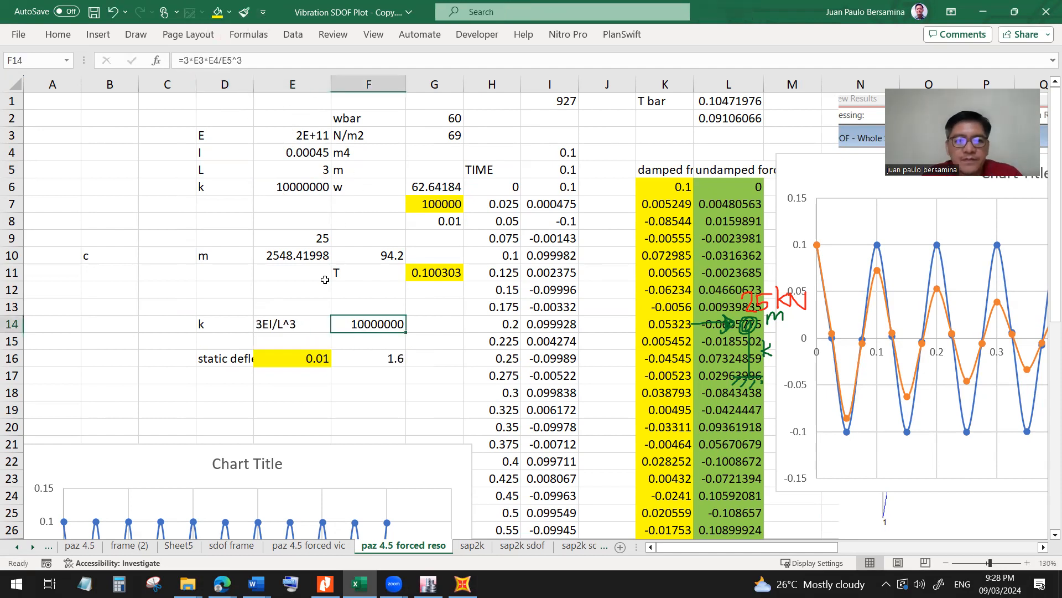
left_click(432, 188)
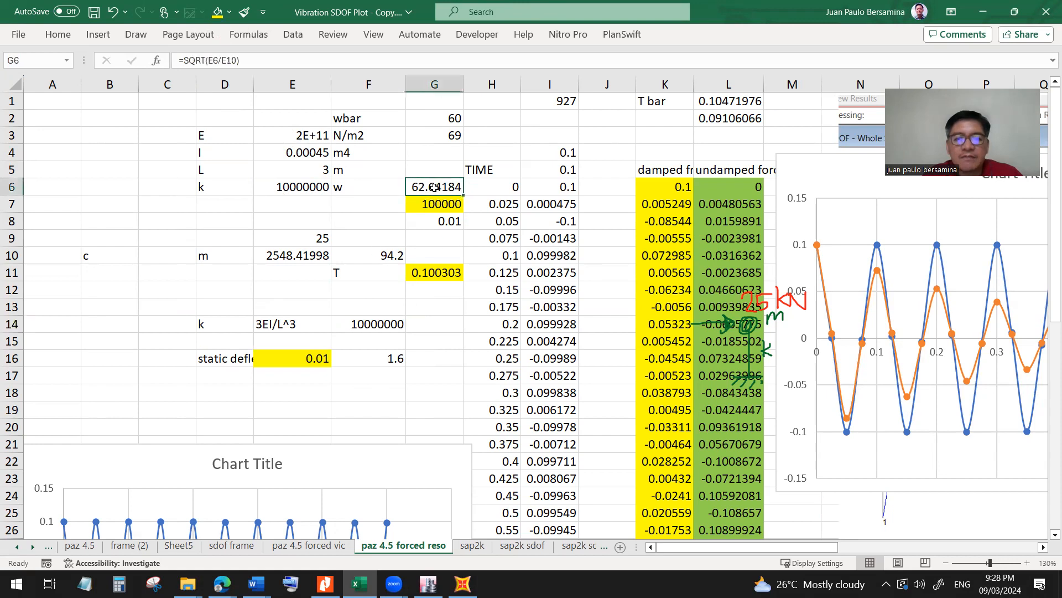
left_click(224, 61)
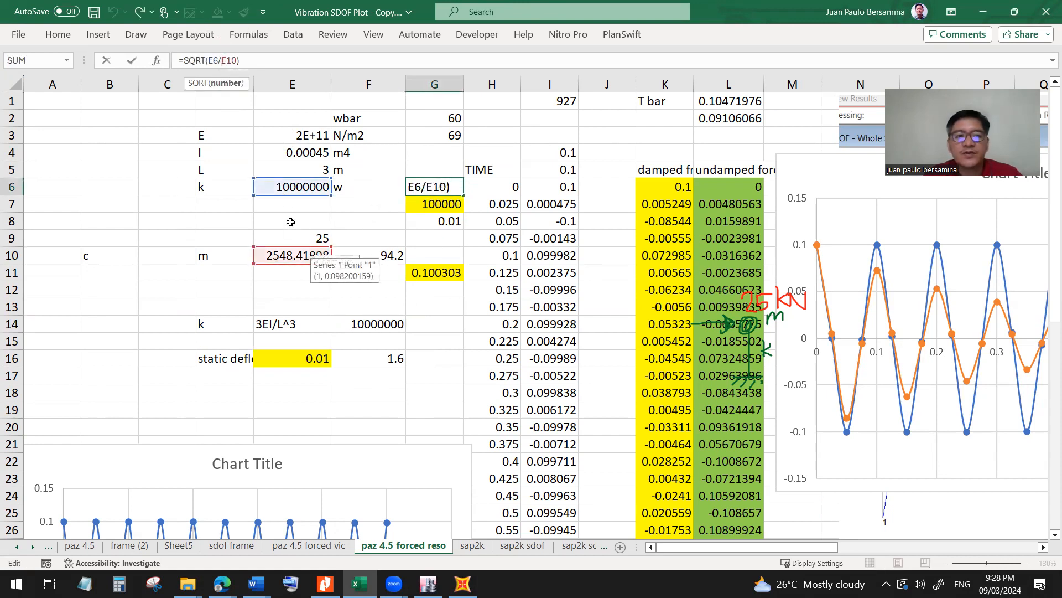
key("ctrl")
key("ctrl")
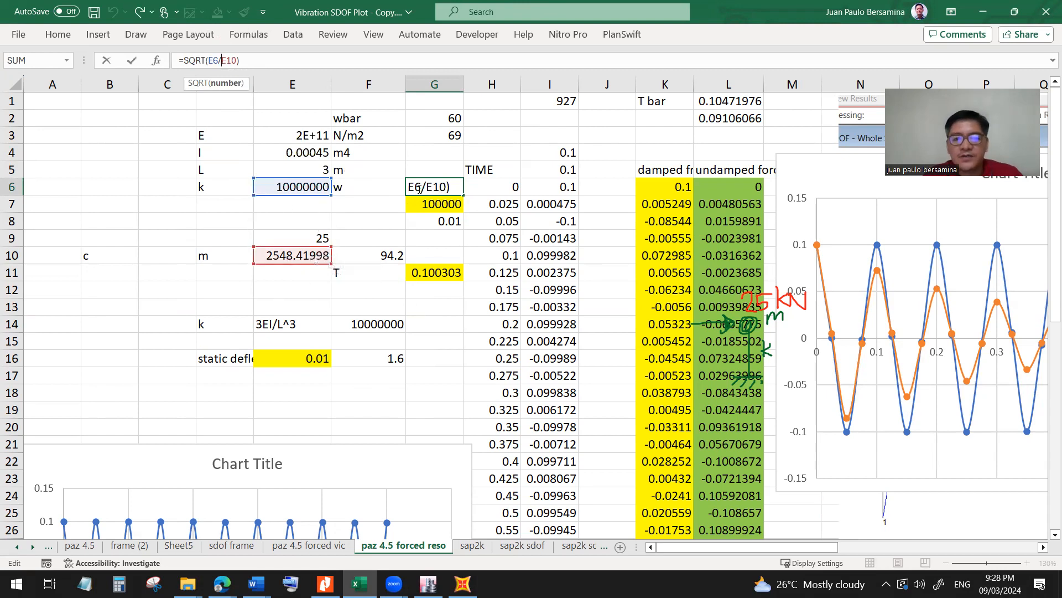
key("ctrl+Return")
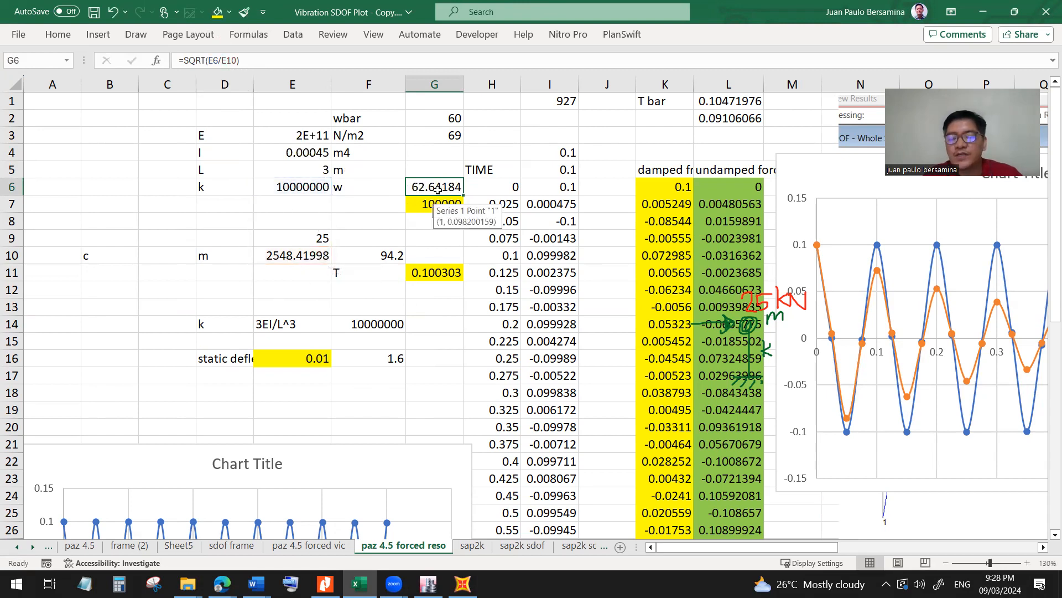
left_click(436, 271)
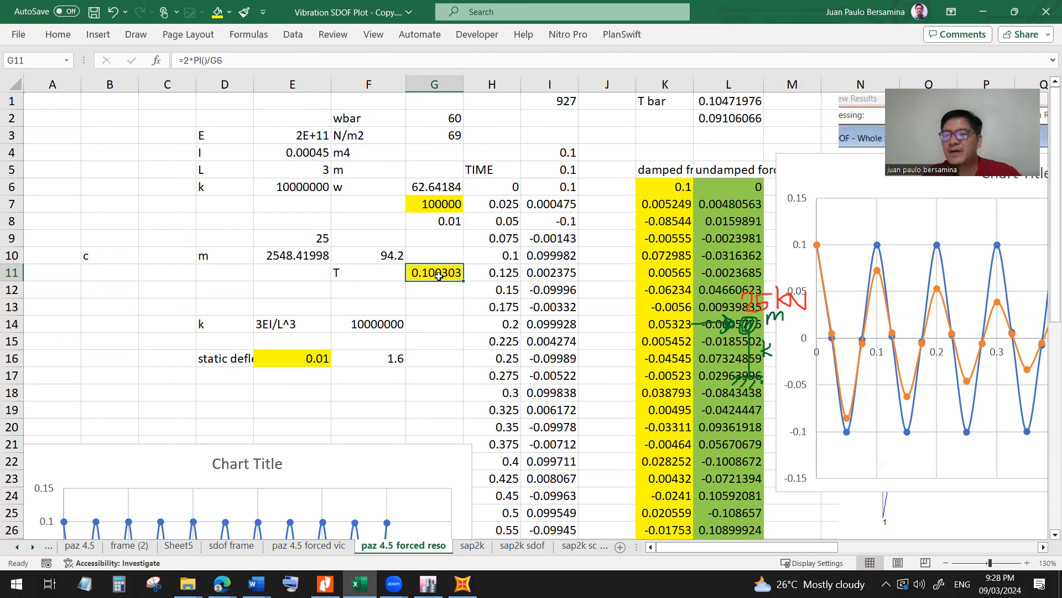
mouse_move(730, 548)
left_mouse_down()
mouse_move(743, 552)
mouse_move(726, 551)
left_mouse_up()
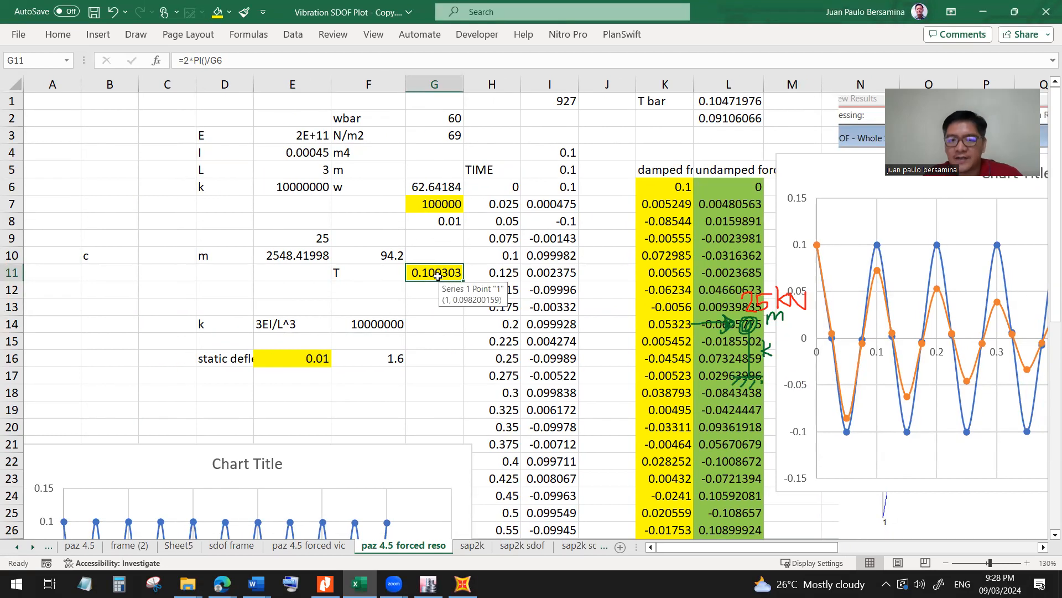
Check the value in G7 and view the chart beside the damped and undamped forced vibration columns.
left_click(432, 203)
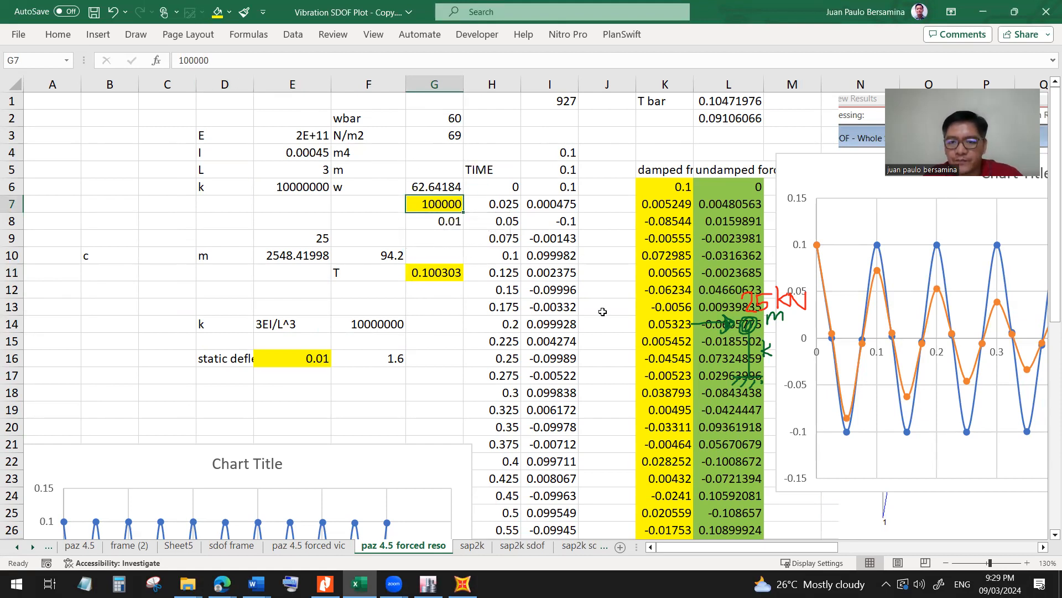
mouse_move(605, 313)
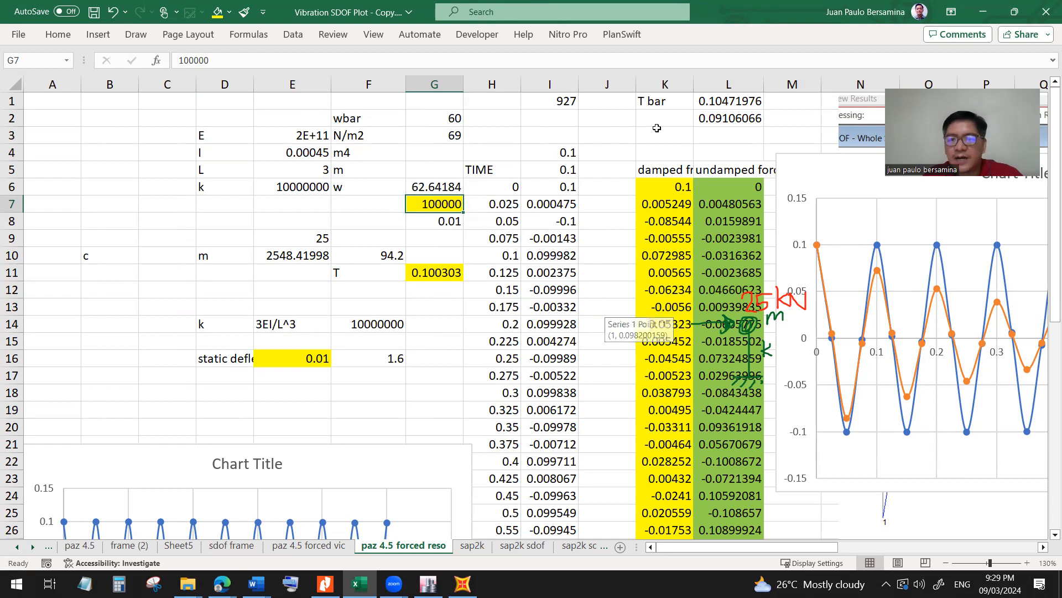
left_click_drag(833, 547, 884, 547)
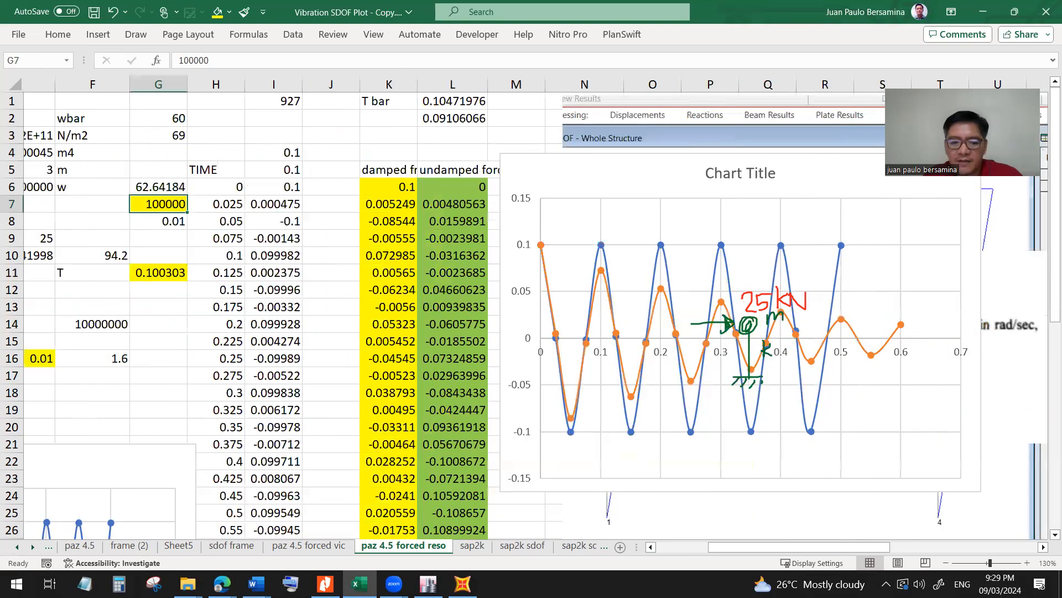
Switch to the Nitro Pro notes, handwrite the load 100KN sin w̄t beside the sketch's force arrow, and return to the Excel workbook.
key("alt+Tab")
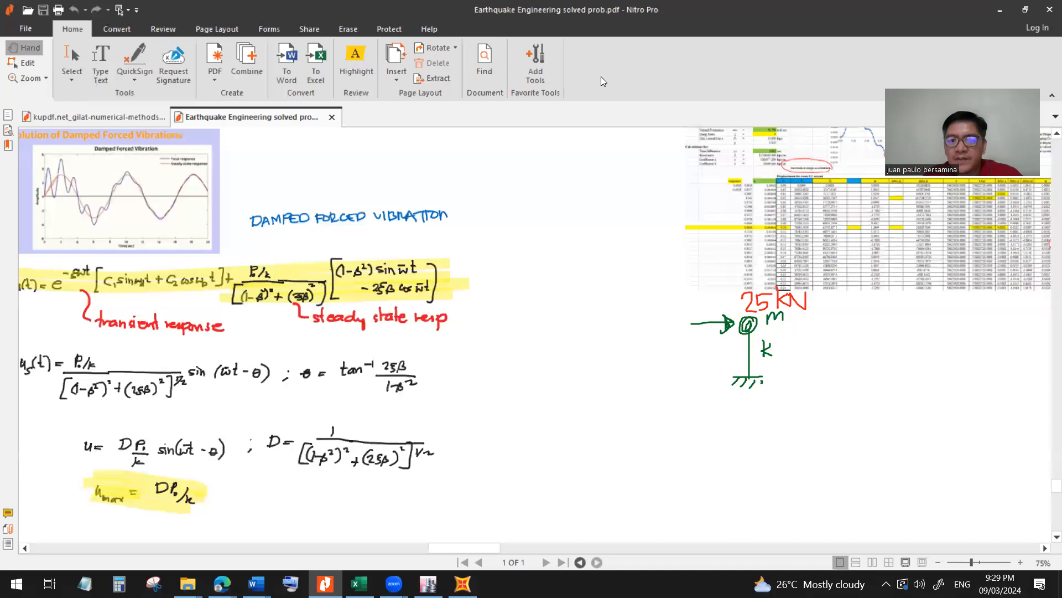
mouse_move(616, 315)
left_mouse_down()
mouse_move(615, 331)
mouse_move(656, 333)
mouse_move(671, 315)
left_mouse_up()
mouse_move(635, 348)
left_mouse_down()
mouse_move(625, 359)
mouse_move(652, 359)
mouse_move(669, 348)
mouse_move(662, 341)
mouse_move(674, 359)
mouse_move(681, 346)
left_mouse_up()
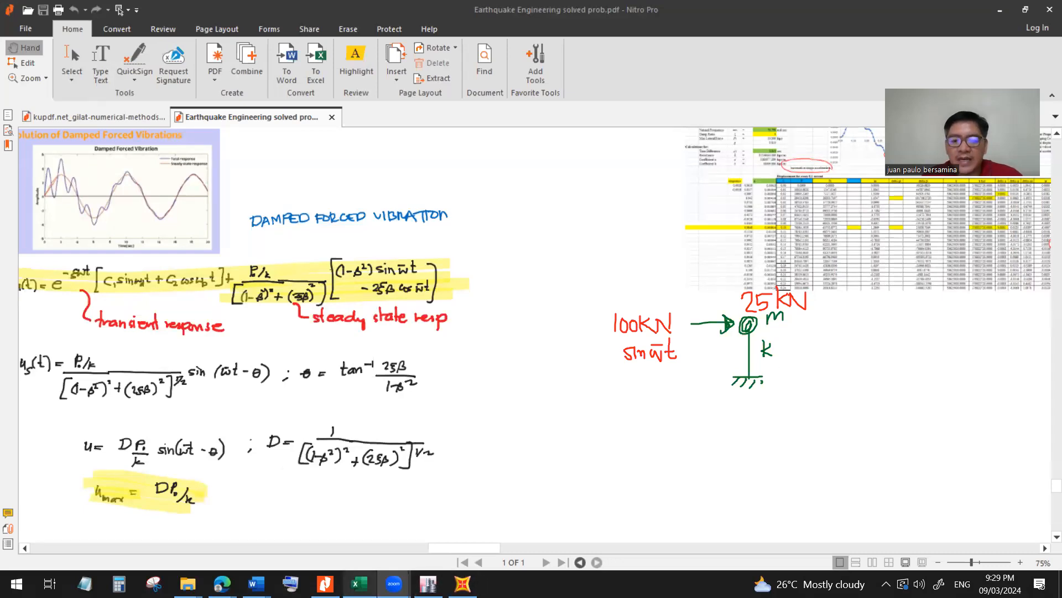
mouse_move(360, 581)
left_click(360, 520)
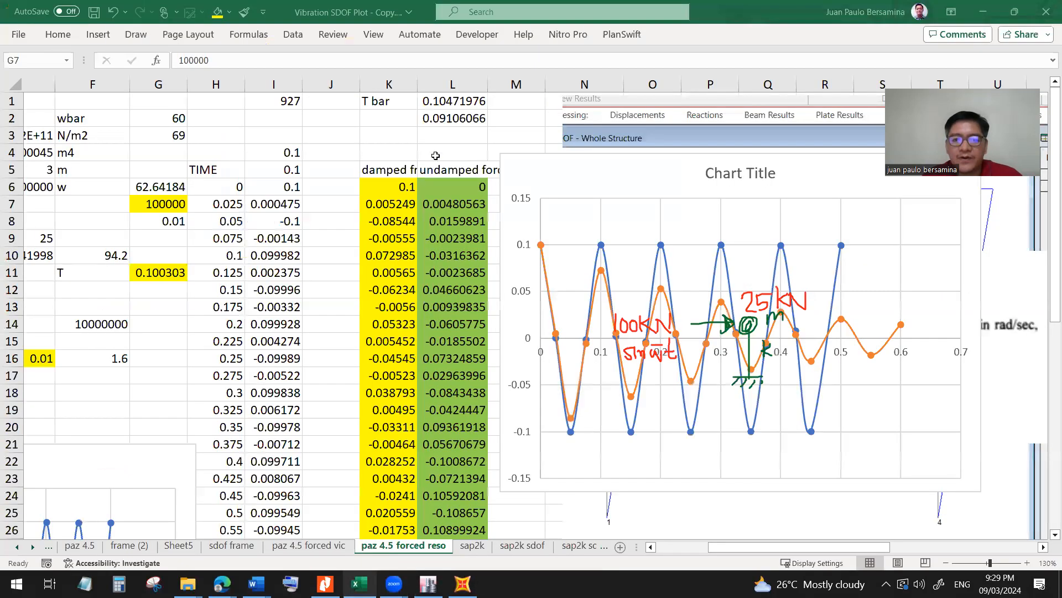
Check the wbar value in G2 and examine the undamped forced vibration formula in L7.
left_click(159, 188)
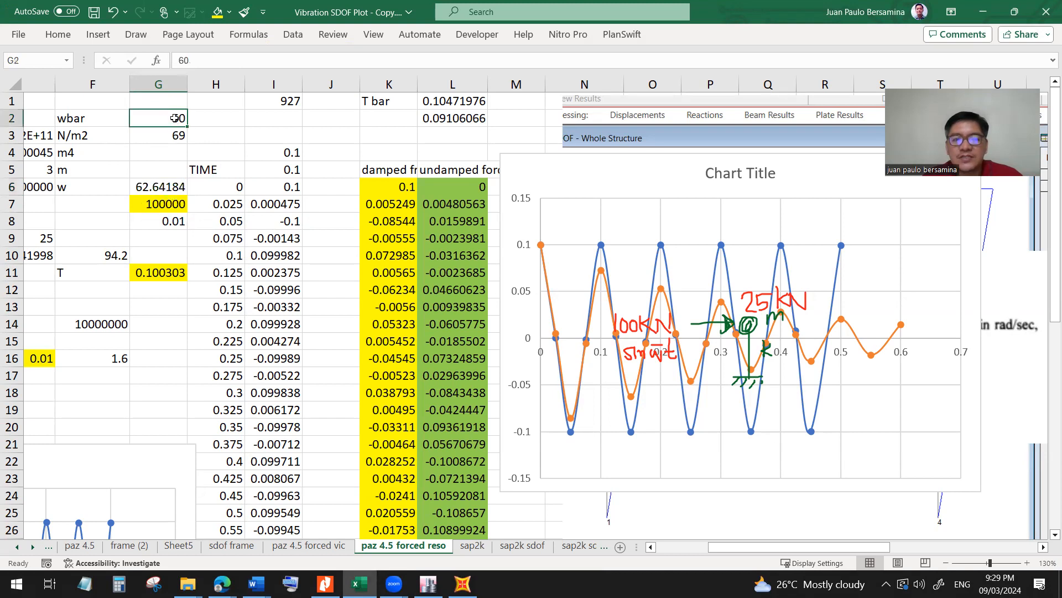
key("ctrl")
key("ctrl")
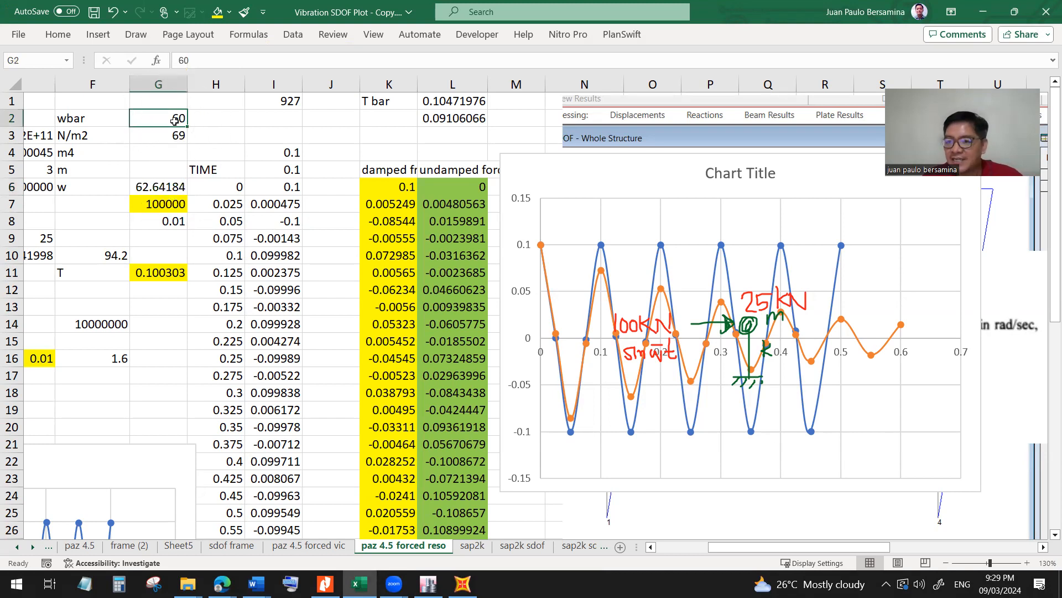
key("ctrl")
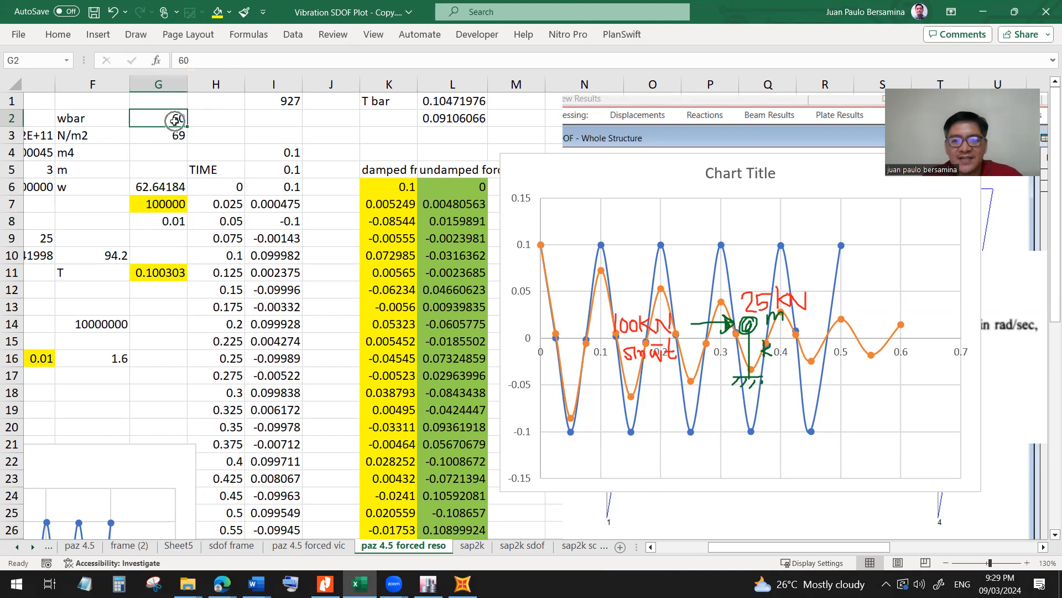
left_click(447, 206)
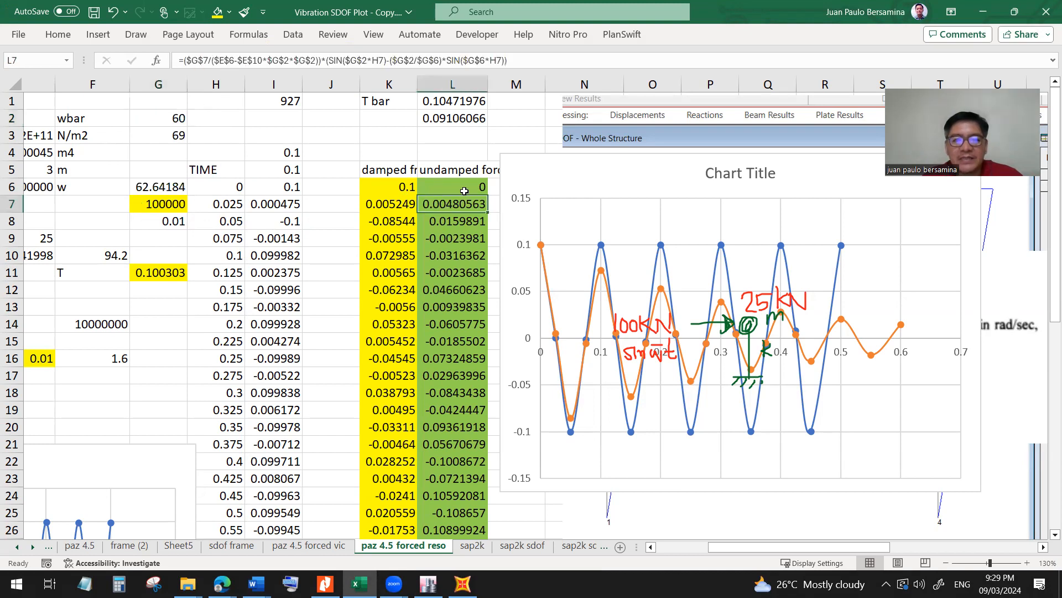
left_click(345, 61)
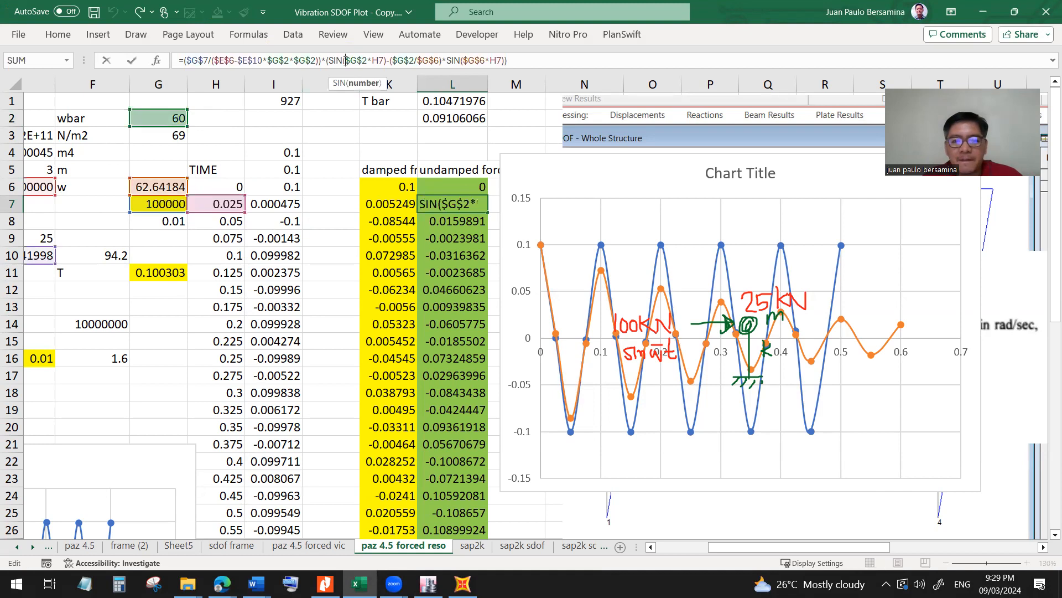
key("Escape")
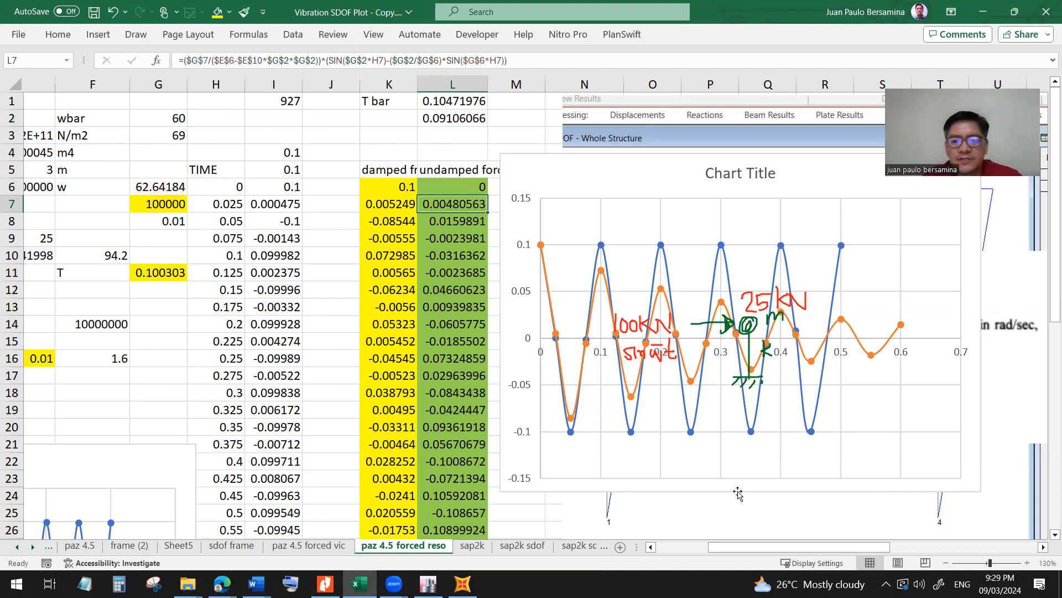
Examine the formula in L6, the first cell of the undamped forced vibration column.
mouse_move(761, 544)
left_mouse_down()
mouse_move(907, 560)
mouse_move(763, 560)
left_mouse_up()
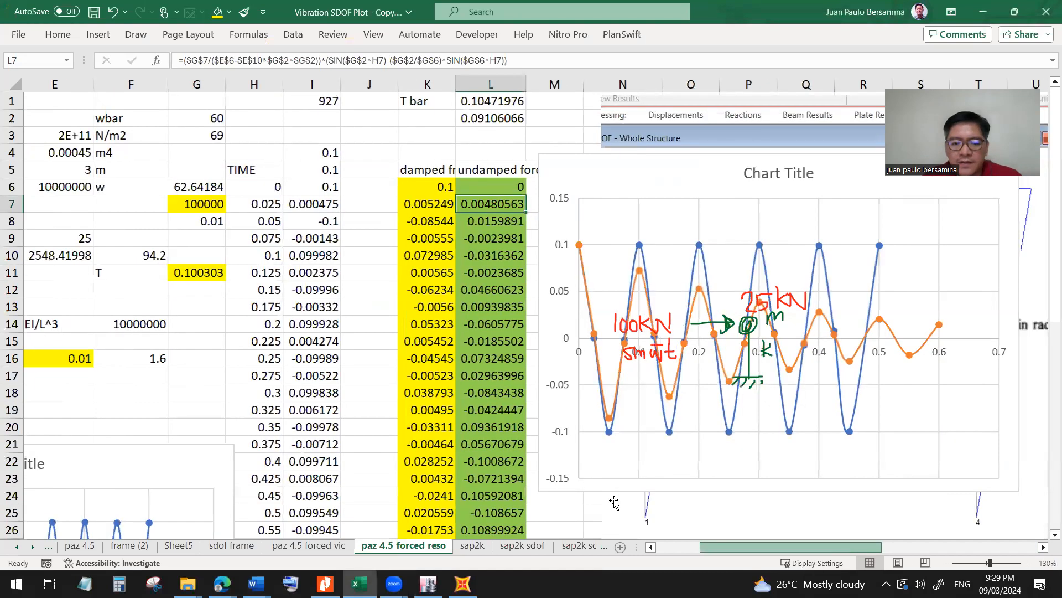
scroll(614, 502, "down", 3)
scroll(619, 497, "up", 3)
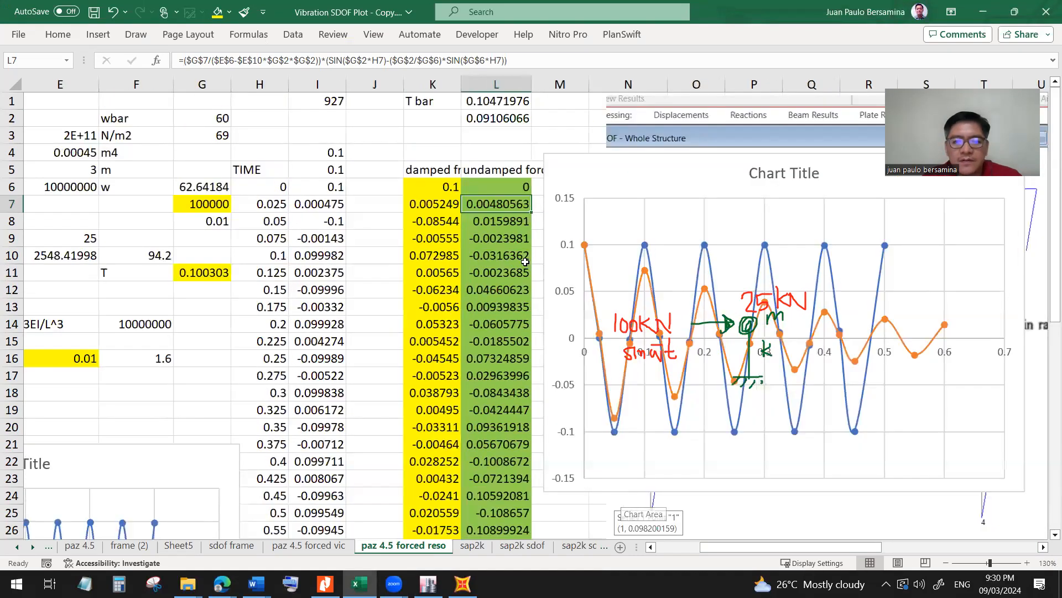
left_click(496, 186)
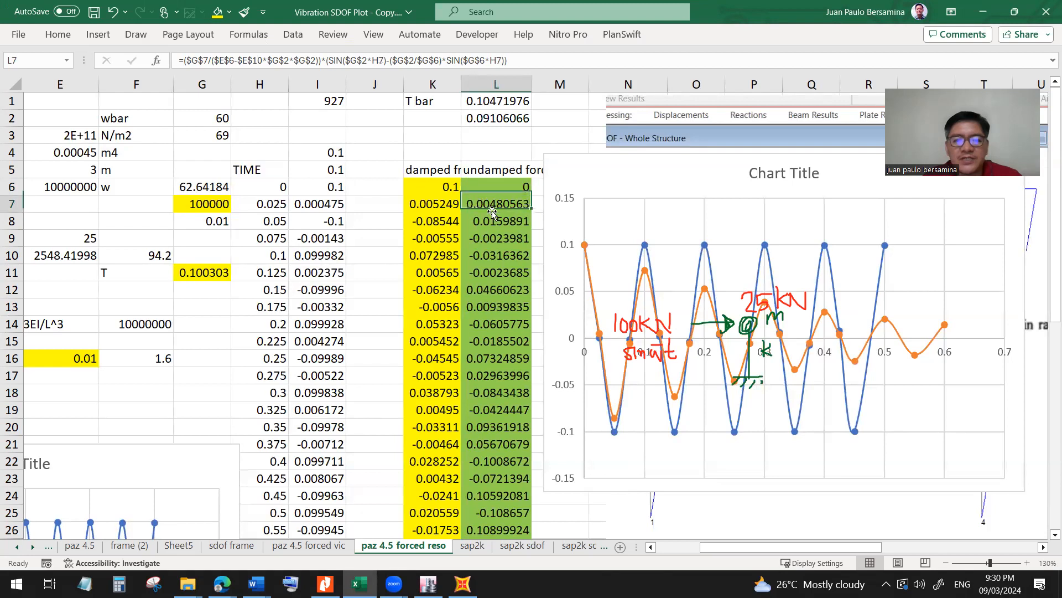
left_click(373, 64)
key("Escape")
Switch to the Nitro Pro notes and snip the highlighted undamped response equation u(t) above the β=1 case.
key("alt+Tab")
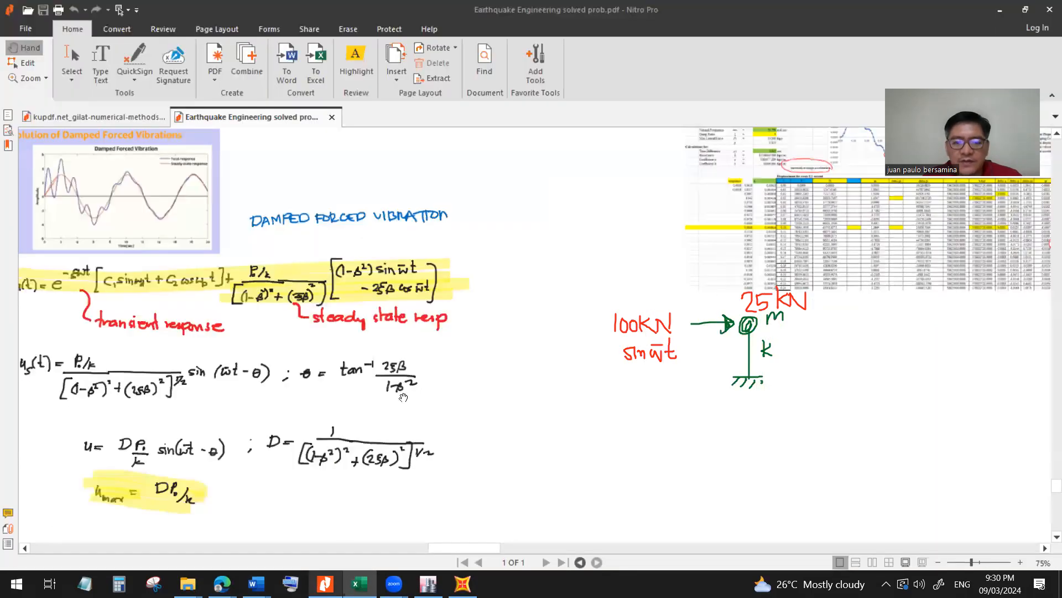
left_click_drag(508, 436, 648, 489)
left_click_drag(397, 299, 541, 375)
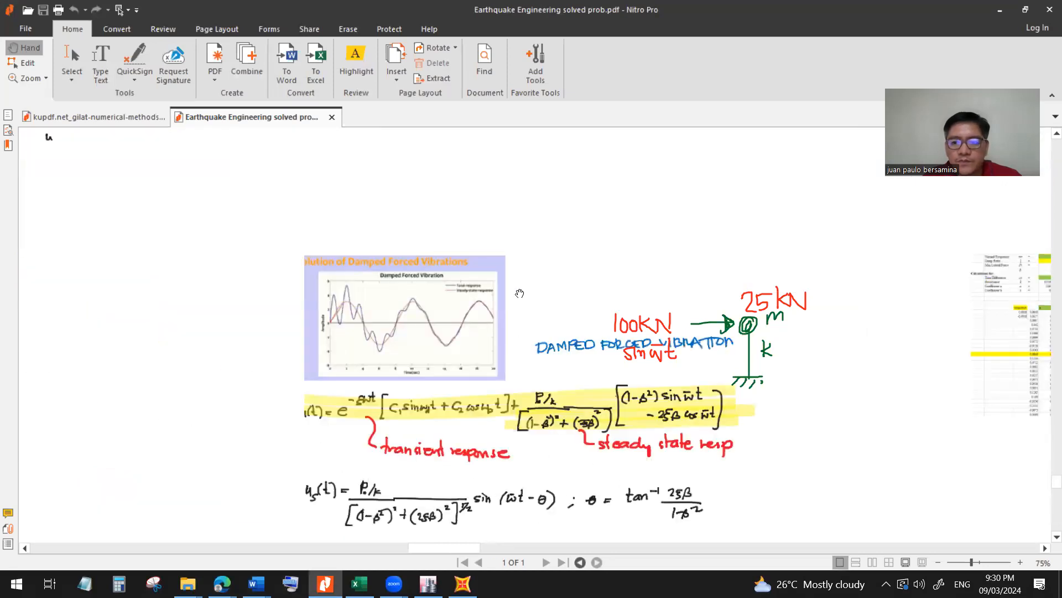
left_click(440, 231)
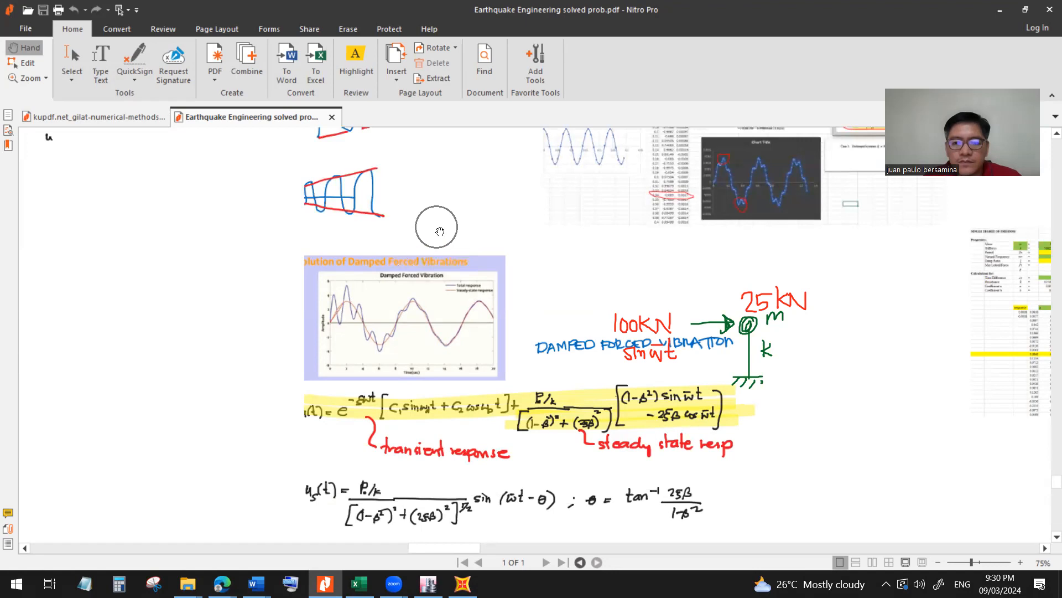
left_click_drag(280, 236, 436, 319)
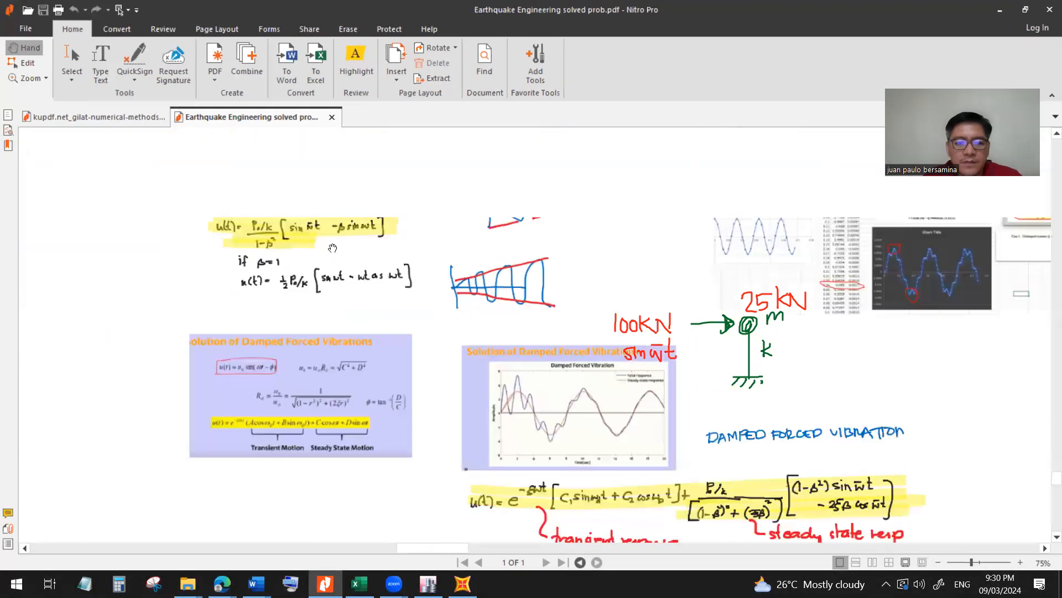
scroll(264, 212, "up", 2)
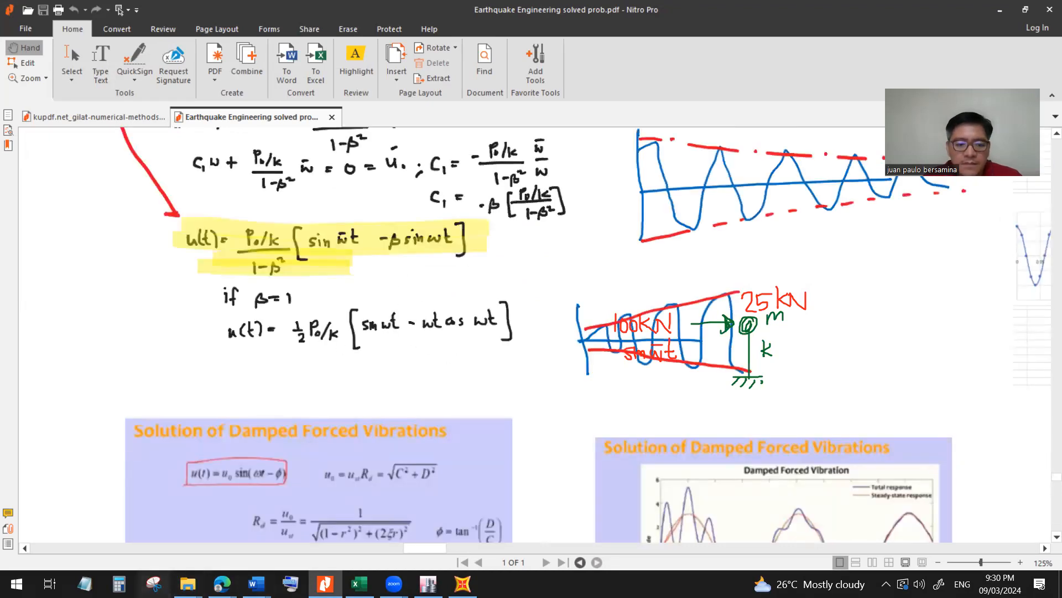
left_click(147, 578)
left_click(576, 230)
left_click_drag(169, 213, 482, 287)
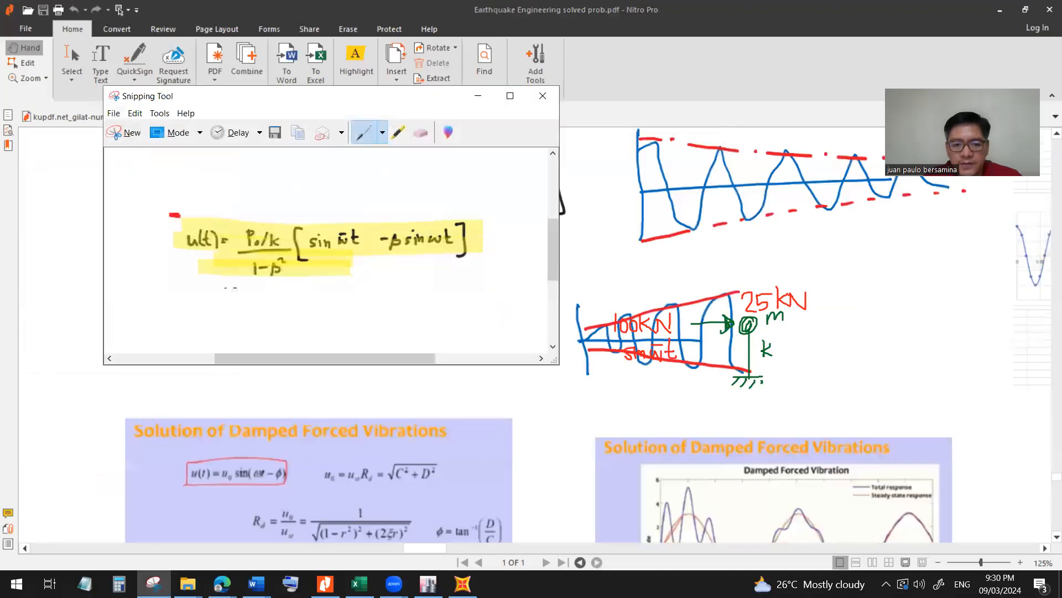
Return to the Excel workbook, paste the snipped equation and place it over the upper part of the damped and undamped response chart.
key("alt+Tab")
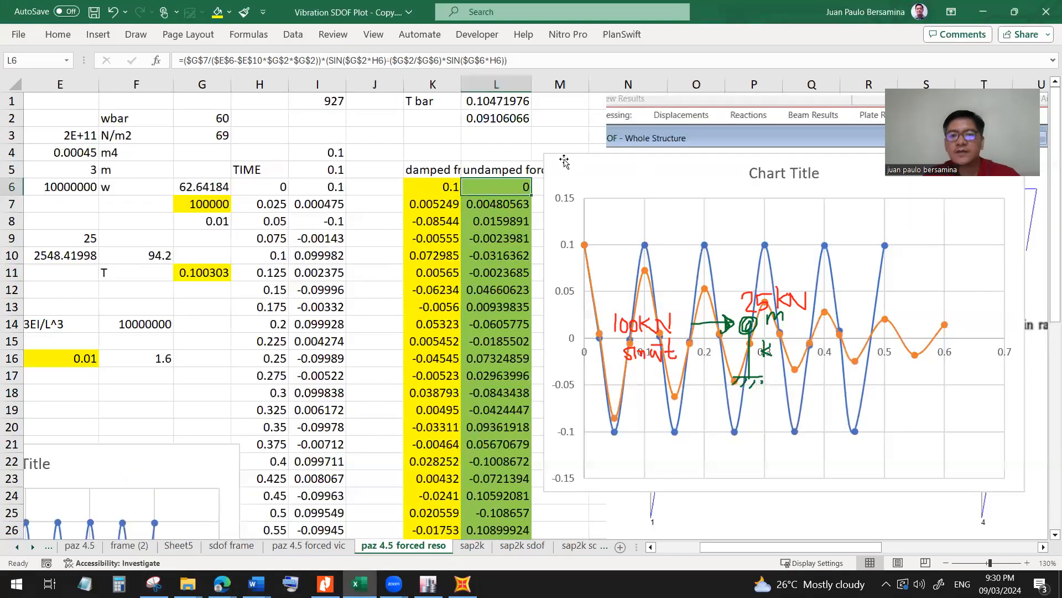
left_click(568, 134)
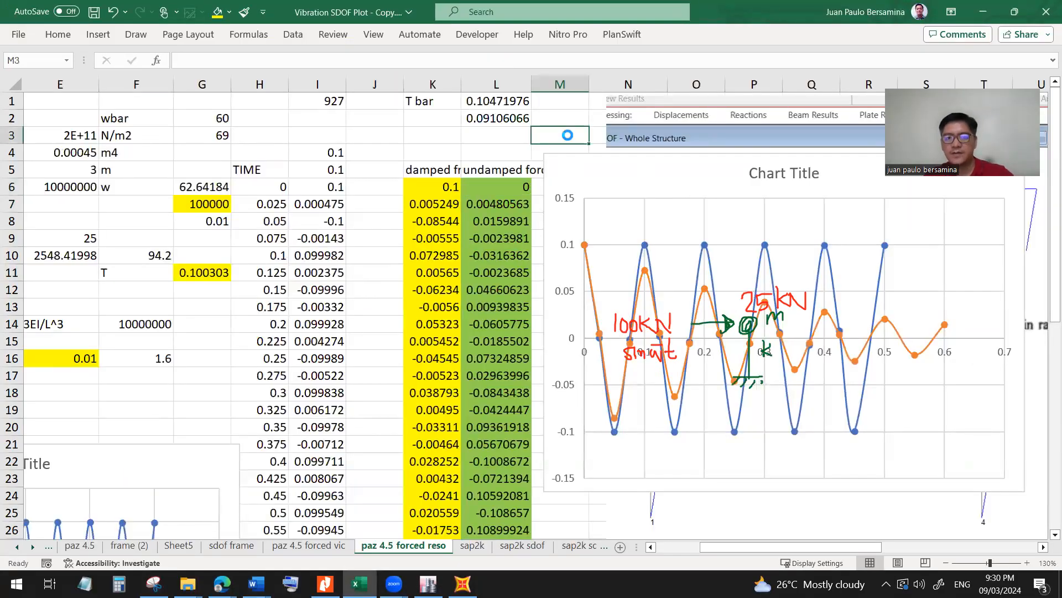
key("ctrl+v")
left_click_drag(997, 250, 691, 268)
left_click_drag(608, 223, 835, 208)
left_click(558, 137)
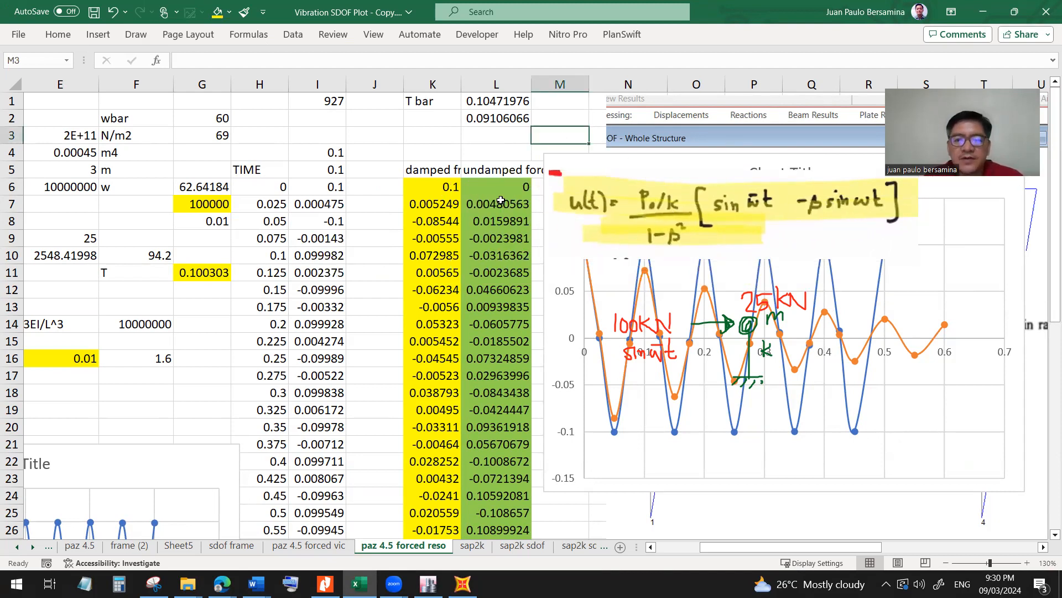
Compare the force term $G$7 and stiffness term $E$6 in the L7 formula with the pasted equation.
left_click(500, 202)
double_click(192, 60)
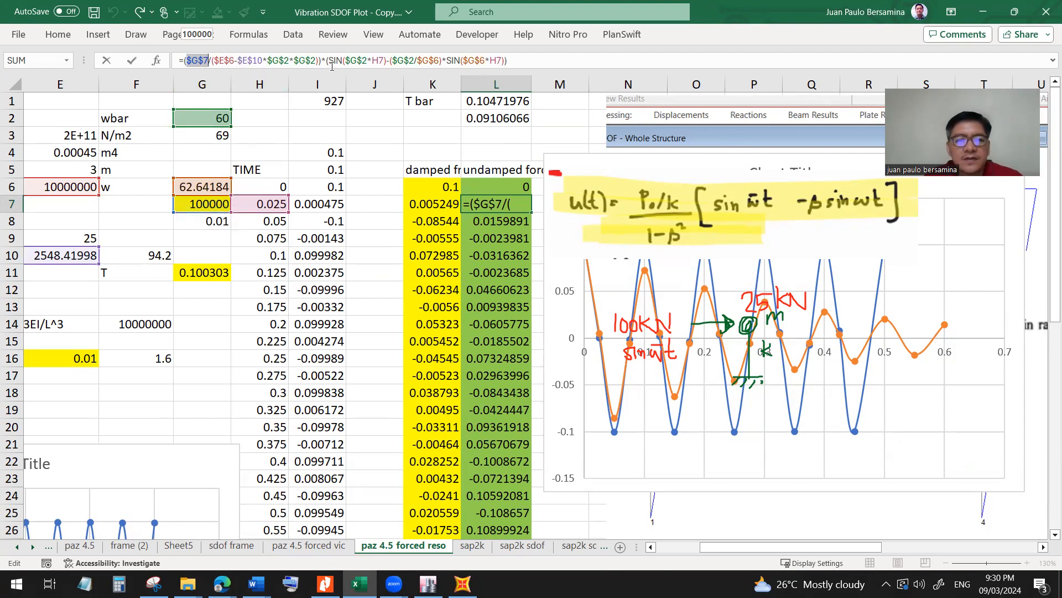
left_click(226, 58)
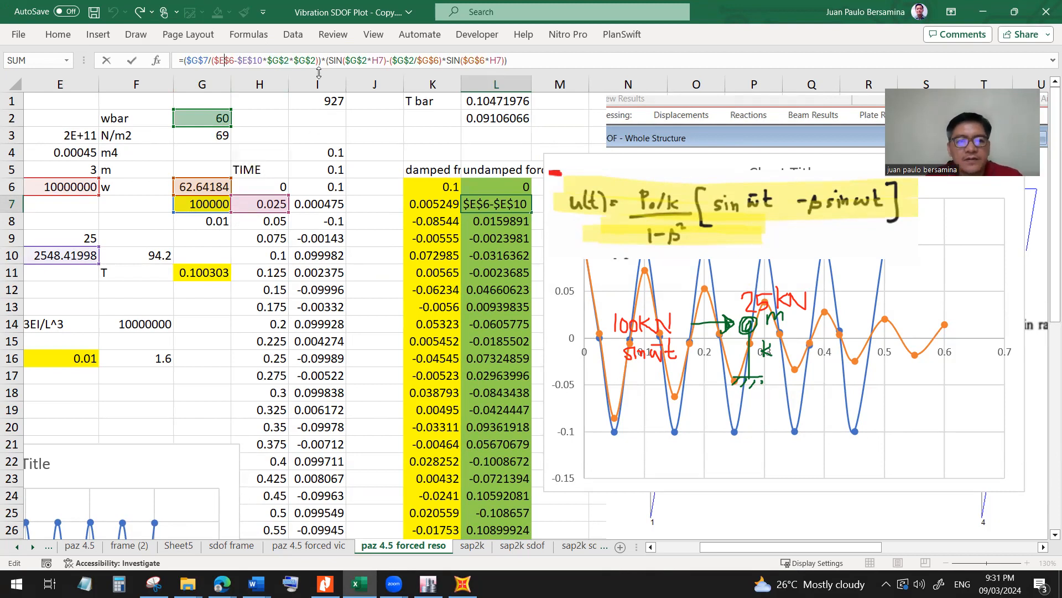
key("ctrl+Return")
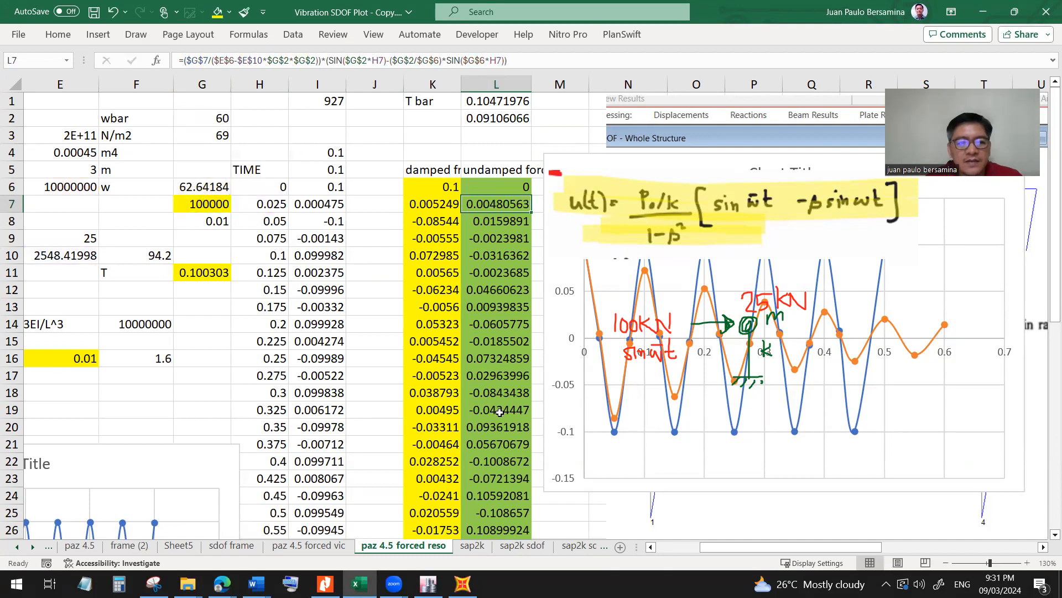
Check the value in G3 and trace the mass and wbar references in the L7 formula.
left_click_drag(703, 547, 675, 547)
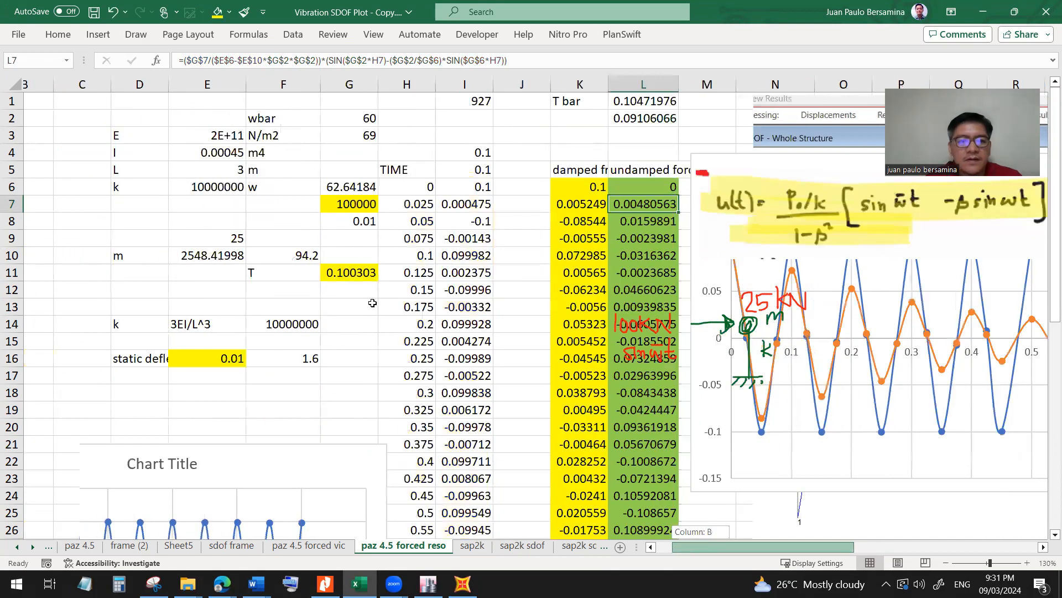
left_click(359, 135)
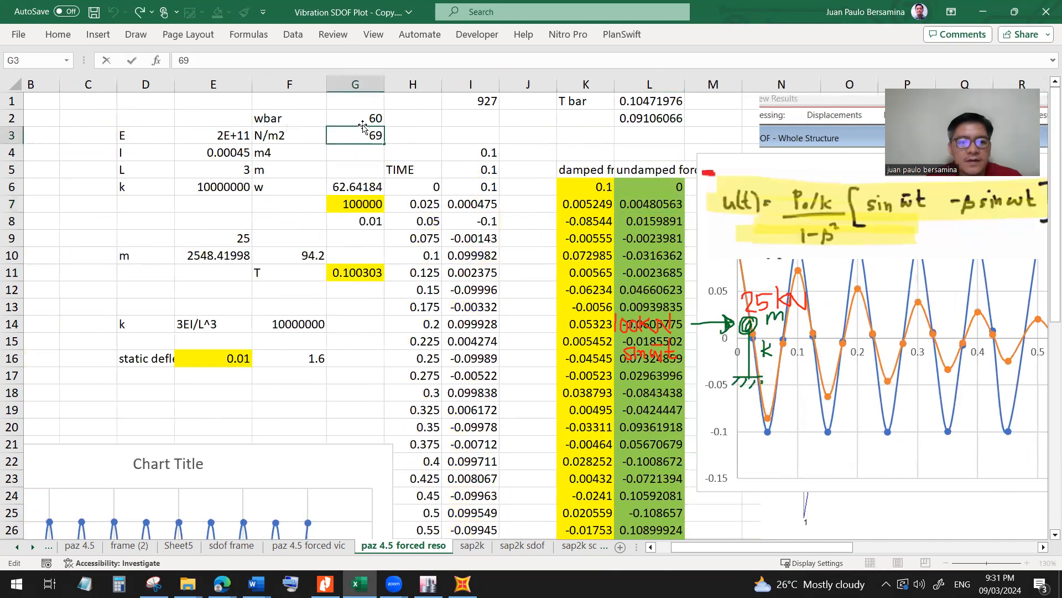
left_click(653, 203)
left_click(270, 62)
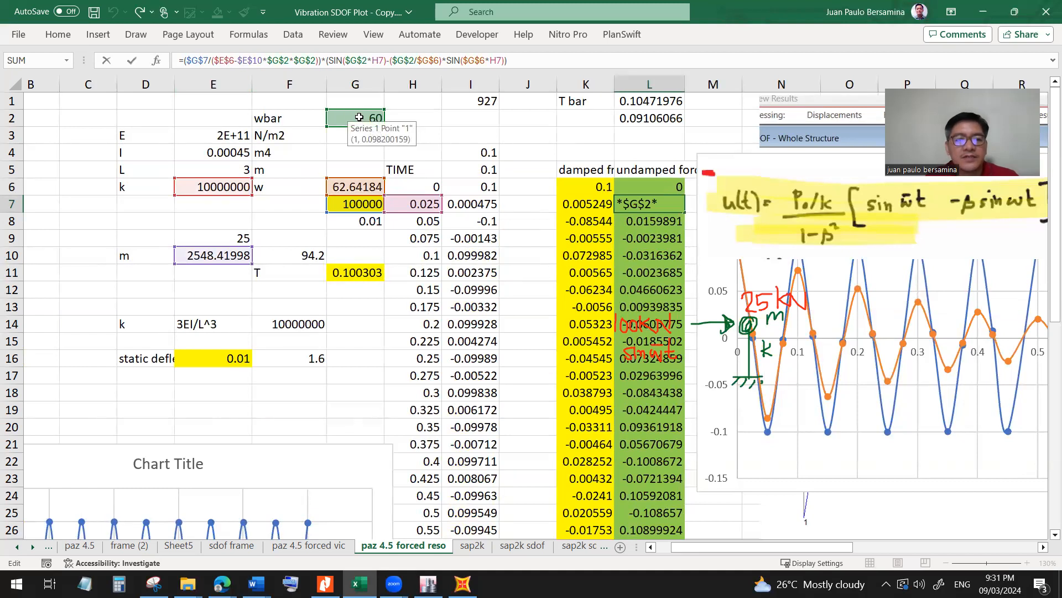
key("ctrl+Return")
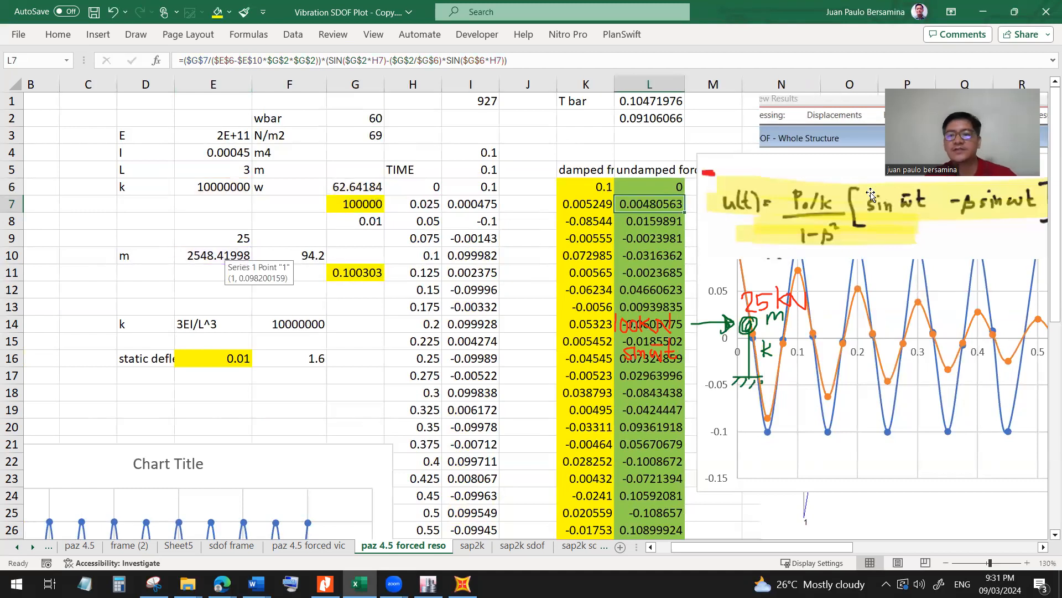
Review the undamped formulas in L7 and L8 and select the data series of the dark chart to inspect its source ranges.
left_click(644, 223)
scroll(653, 238, "down", 2)
scroll(656, 248, "up", 2)
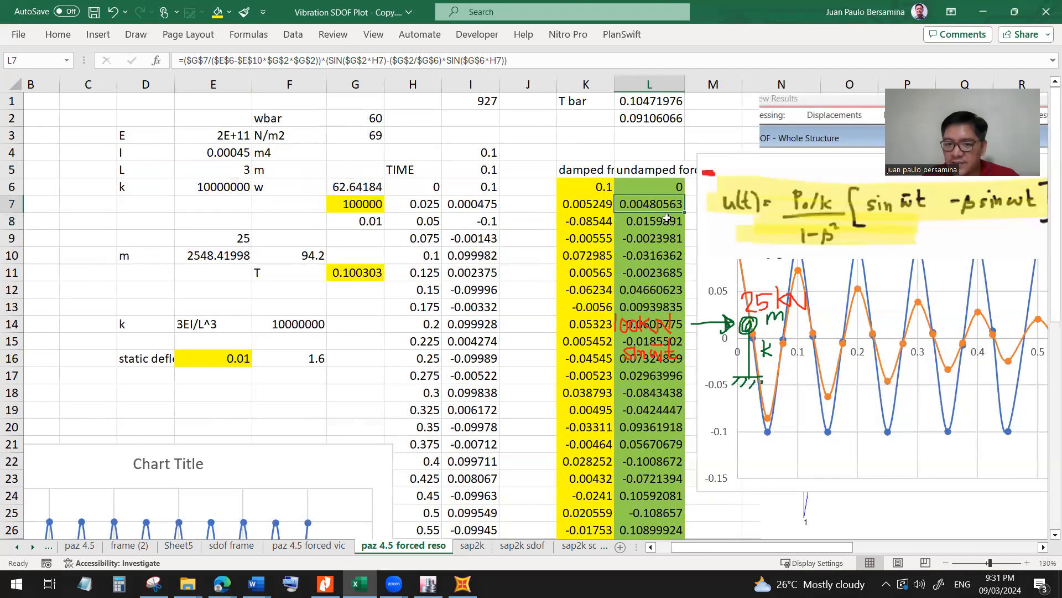
scroll(659, 243, "down", 3)
scroll(668, 259, "down", 1)
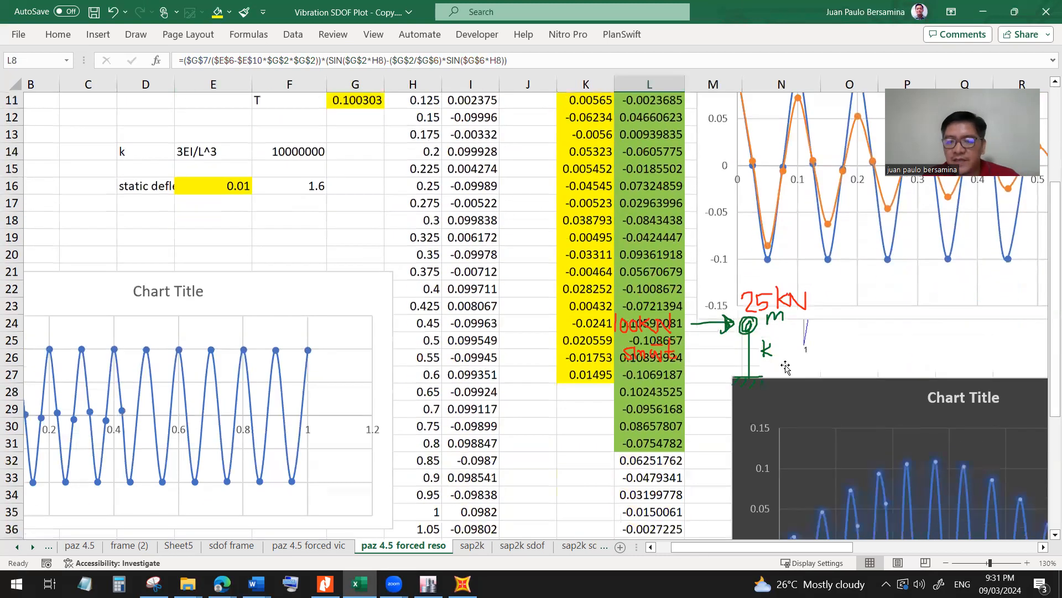
left_click(858, 469)
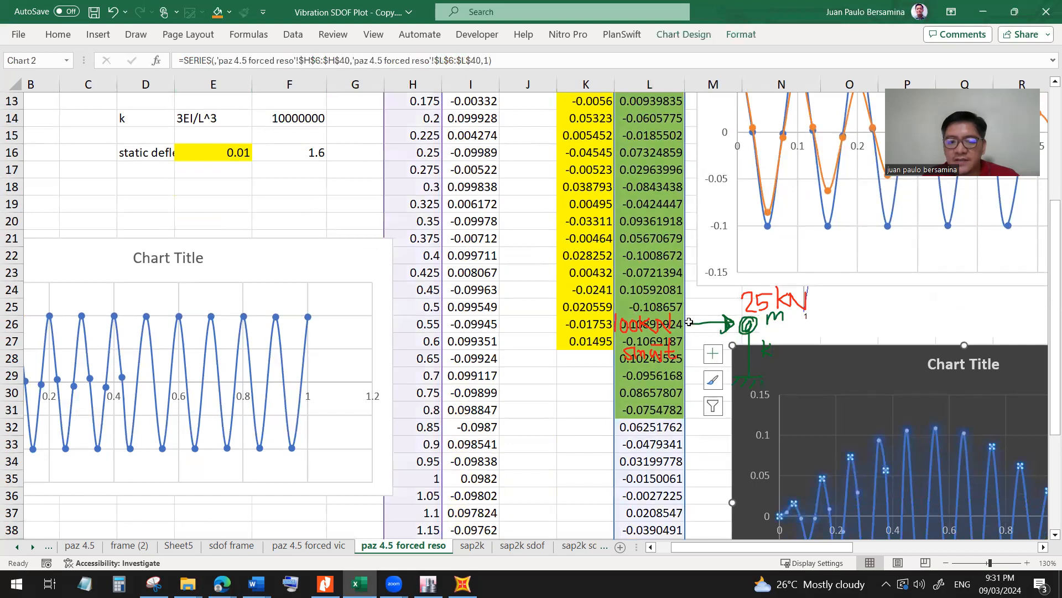
View the complete dark undamped response chart and its source data, and return to the parameters at the top of the sheet.
scroll(622, 305, "up", 2)
scroll(622, 305, "up", 2)
scroll(622, 305, "down", 7)
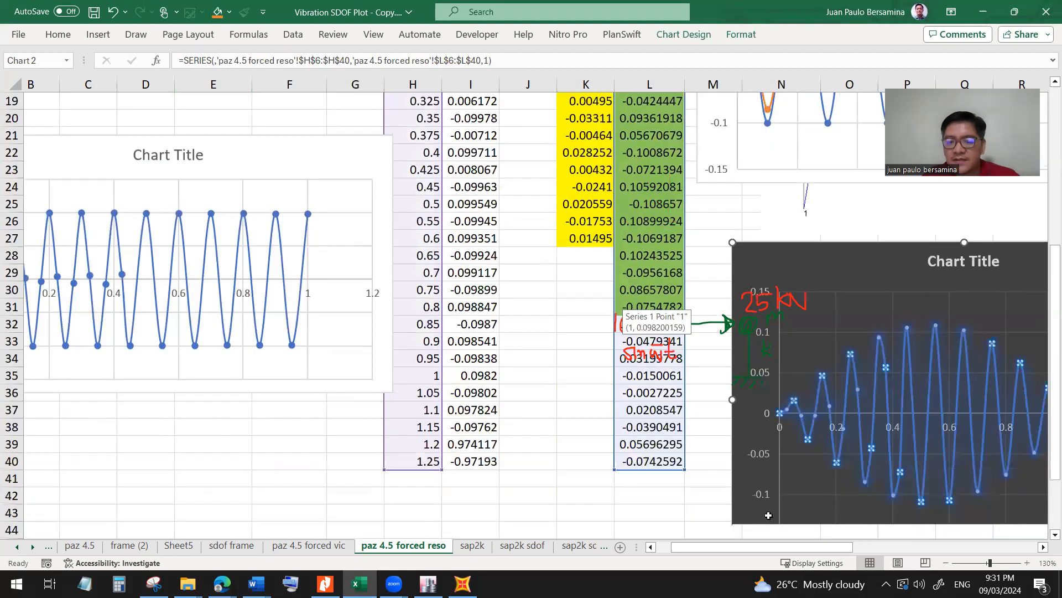
left_click_drag(766, 551, 855, 553)
left_click(786, 444)
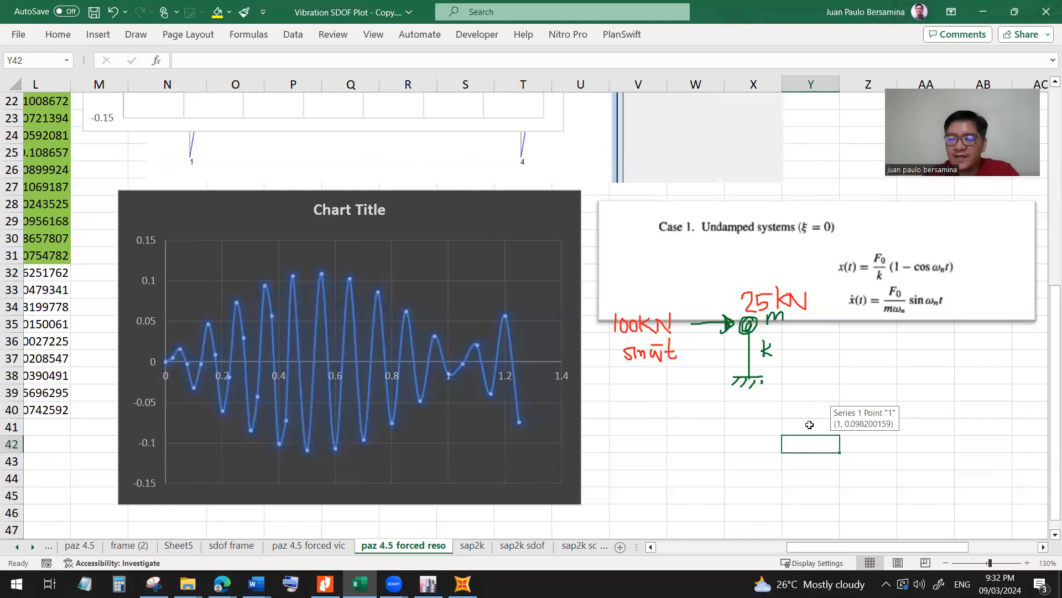
left_click_drag(830, 550, 747, 549)
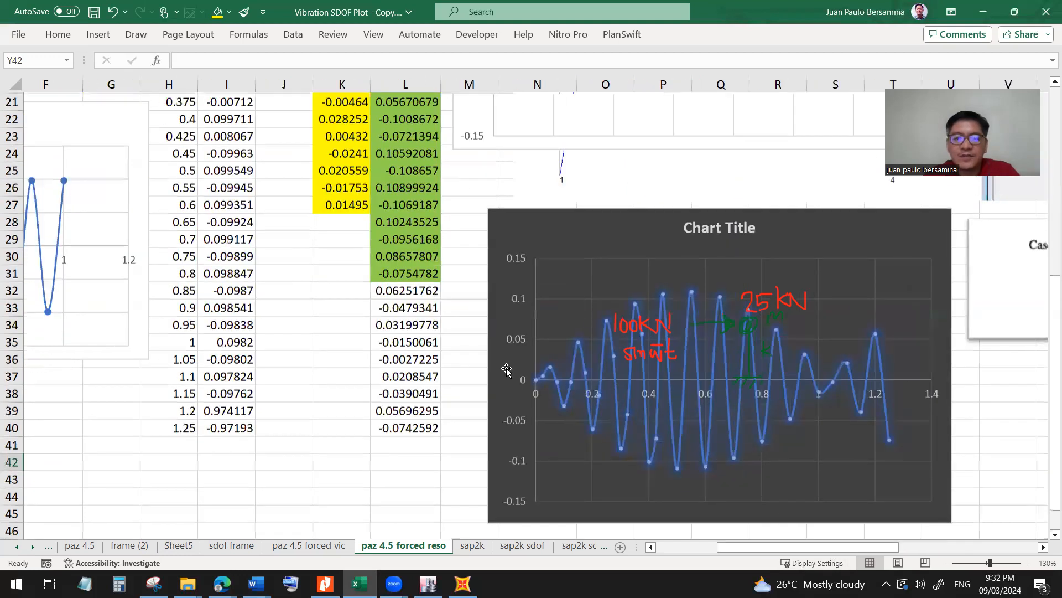
scroll(507, 369, "up", 7)
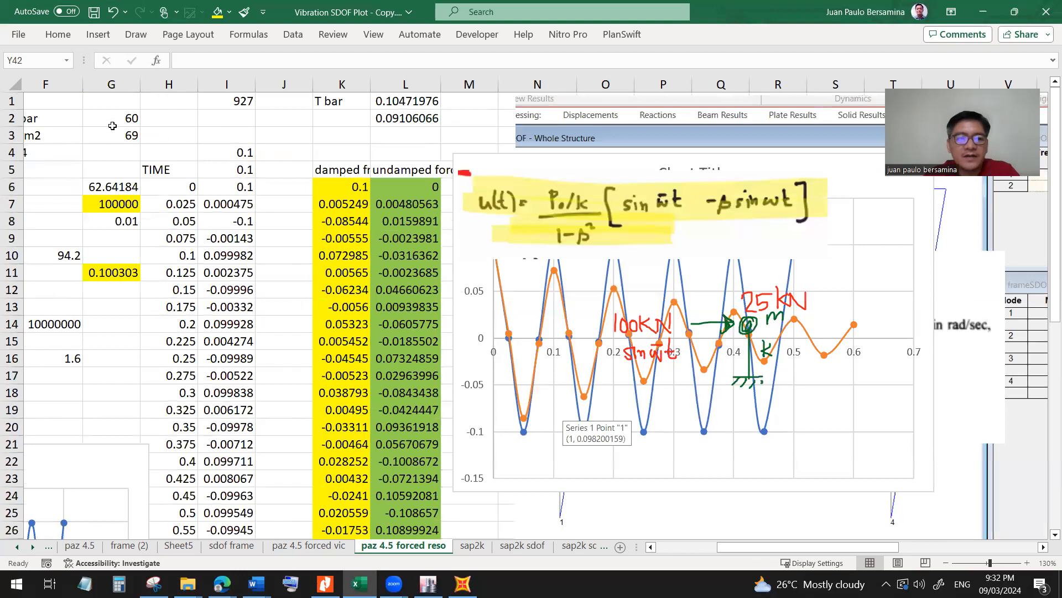
Set the forcing frequency wbar in G2 to 30 and view the updated dark undamped response chart.
left_click(112, 125)
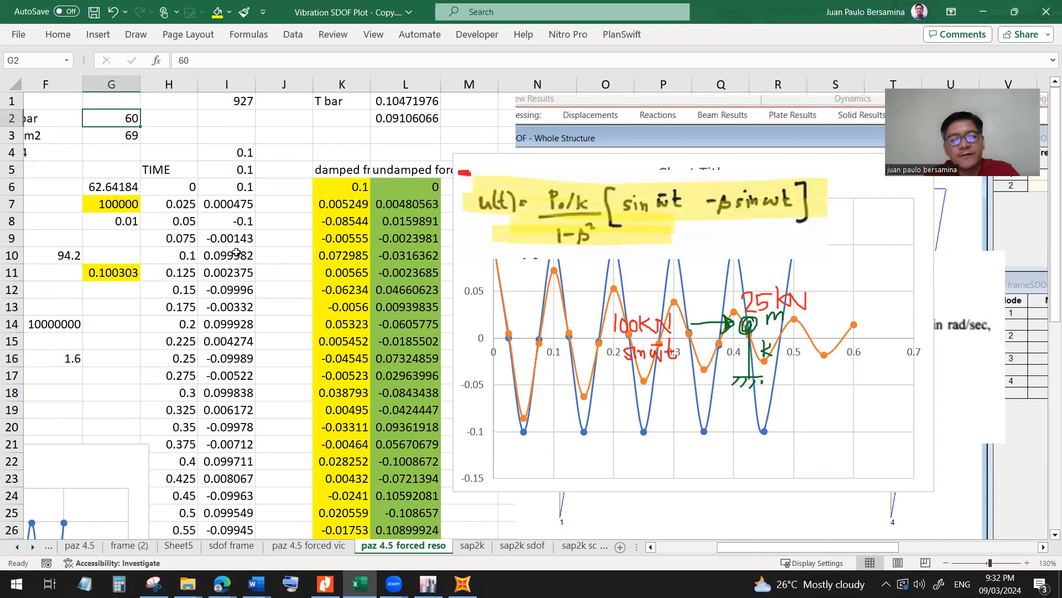
type("30")
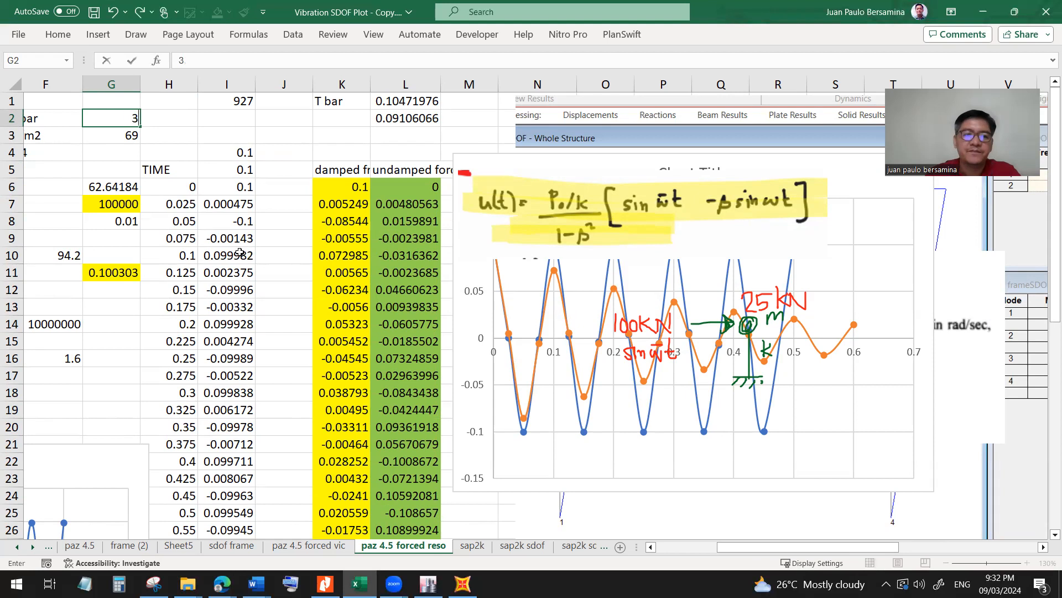
key("Return")
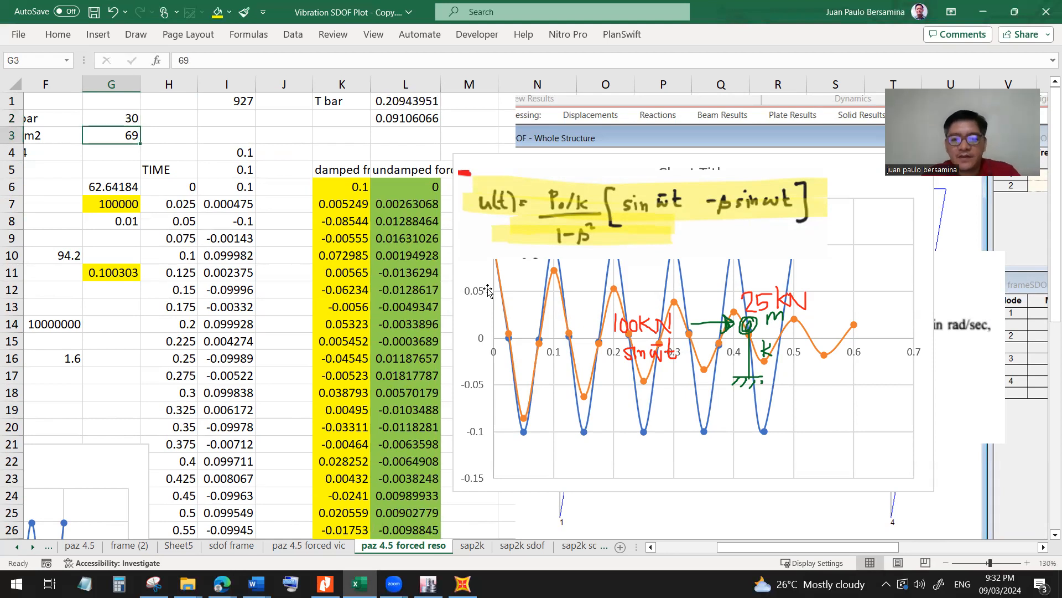
scroll(493, 299, "down", 5)
scroll(608, 387, "down", 1)
scroll(630, 400, "up", 1)
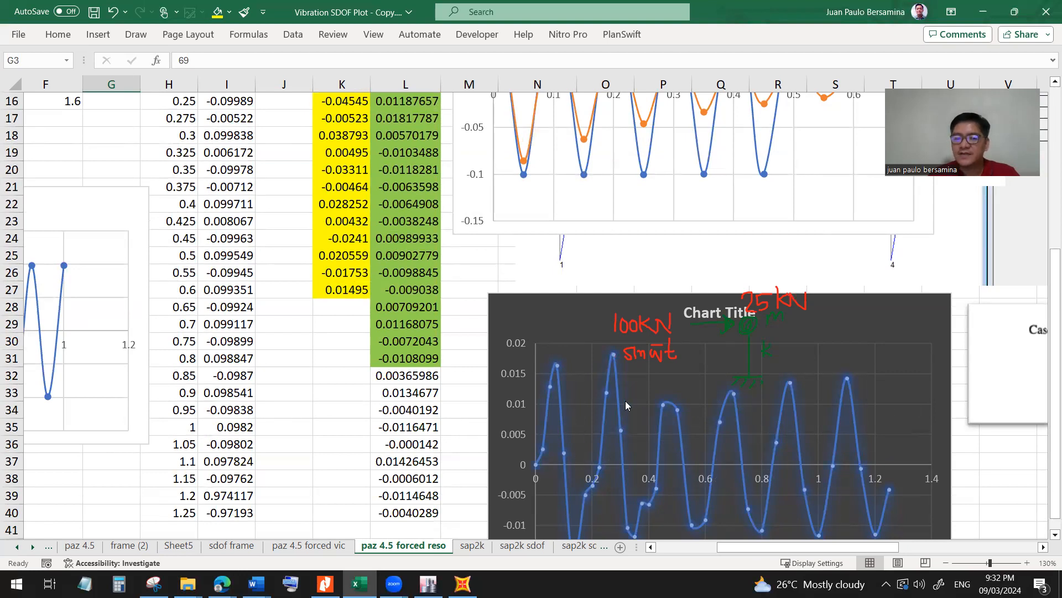
scroll(612, 381, "up", 5)
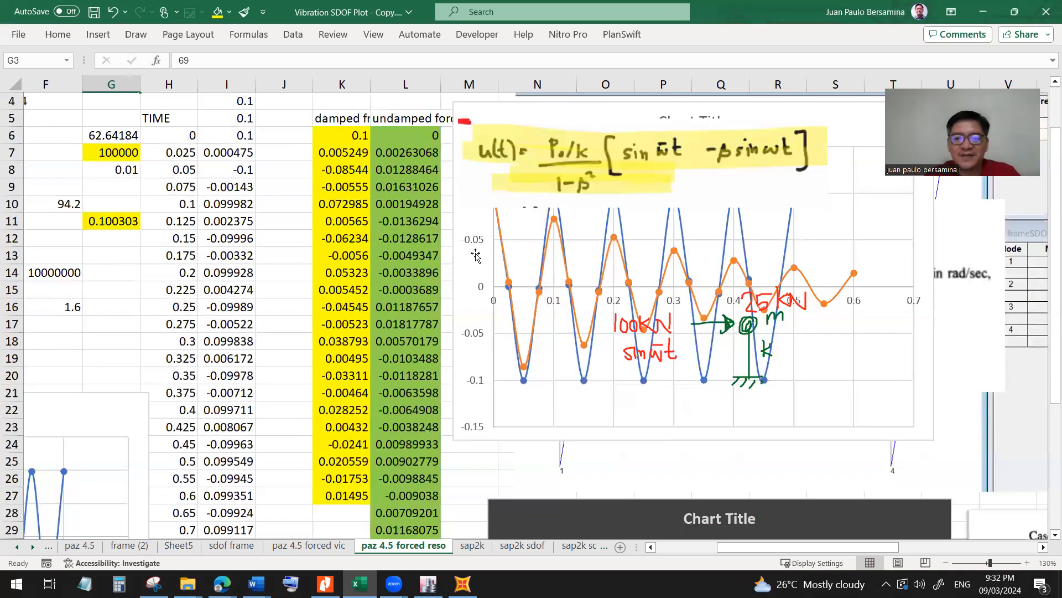
Examine the undamped response formulas in column L, ending with the one in L12.
left_click(399, 208)
left_click(398, 220)
left_click(394, 251)
left_click(396, 272)
left_click(396, 291)
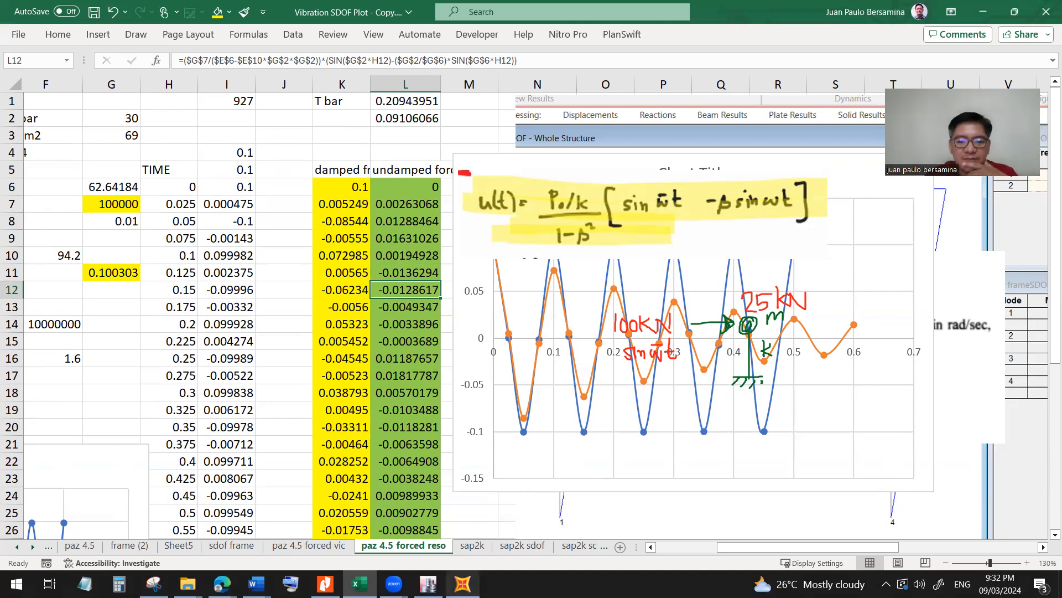
Switch to SAP2000 and review the dimensions and material of the colko frame section without changing them.
left_click(463, 583)
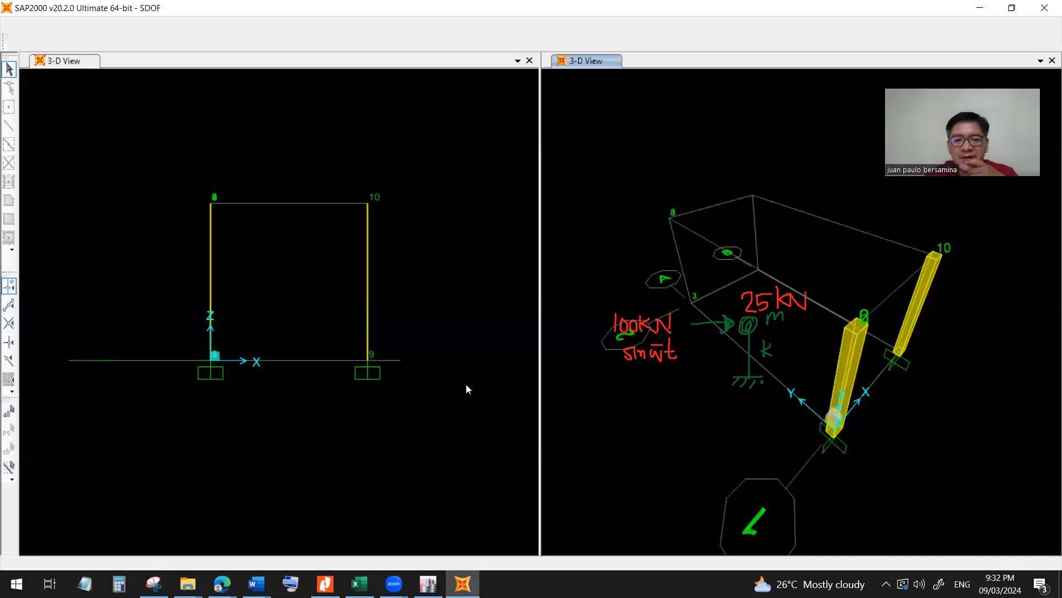
left_click(441, 302)
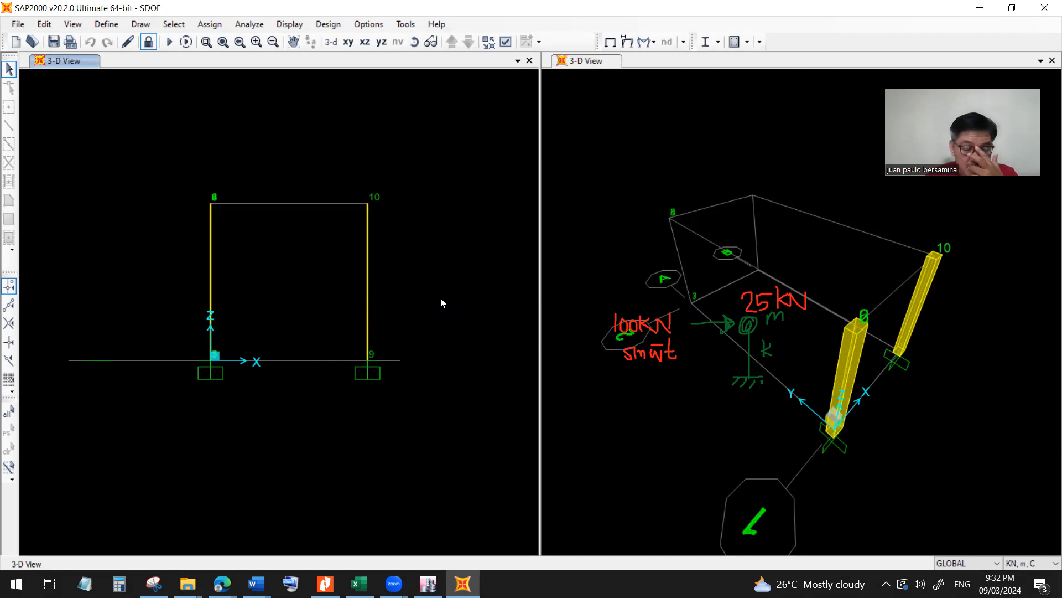
left_click_drag(423, 299, 377, 354)
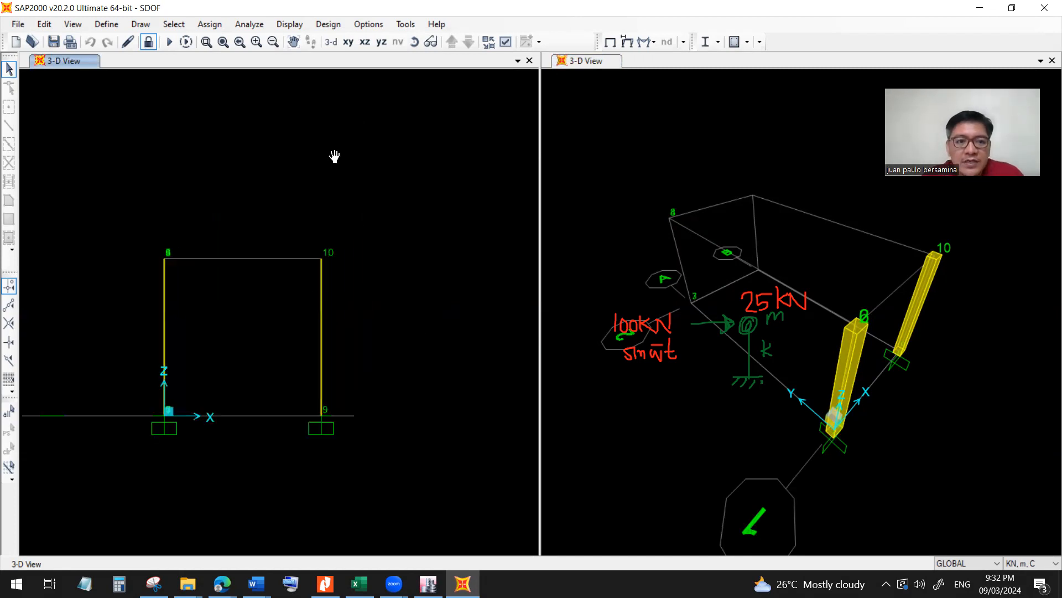
left_click(110, 27)
mouse_move(178, 62)
left_click(279, 64)
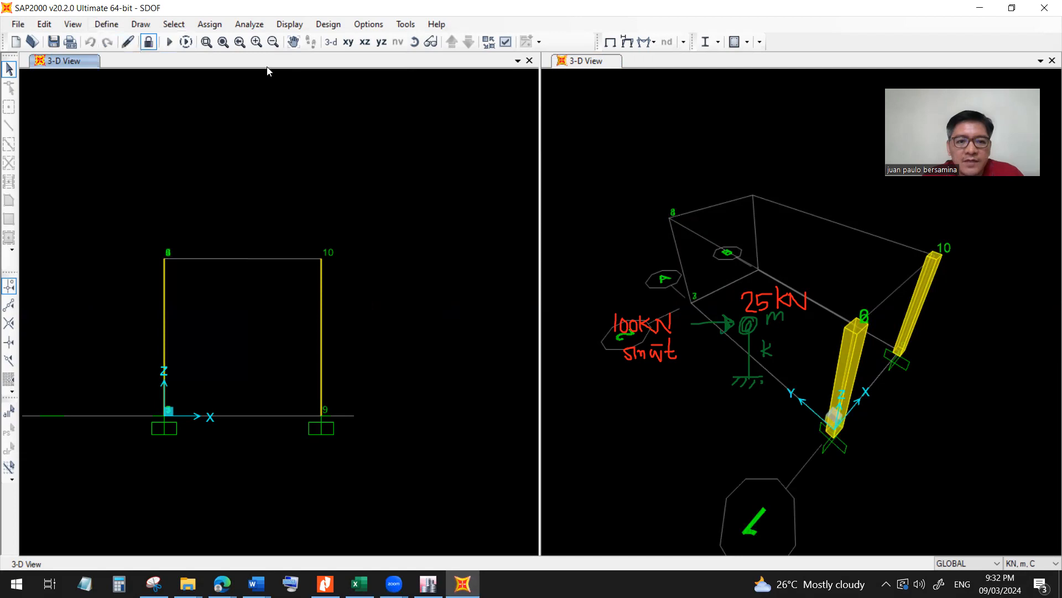
left_click(596, 254)
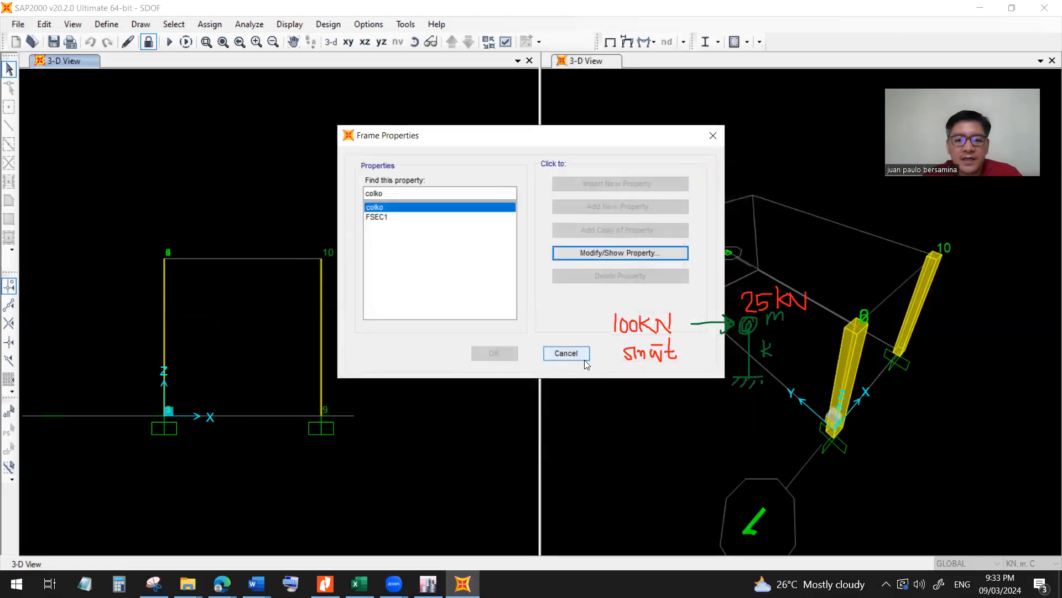
left_click(565, 253)
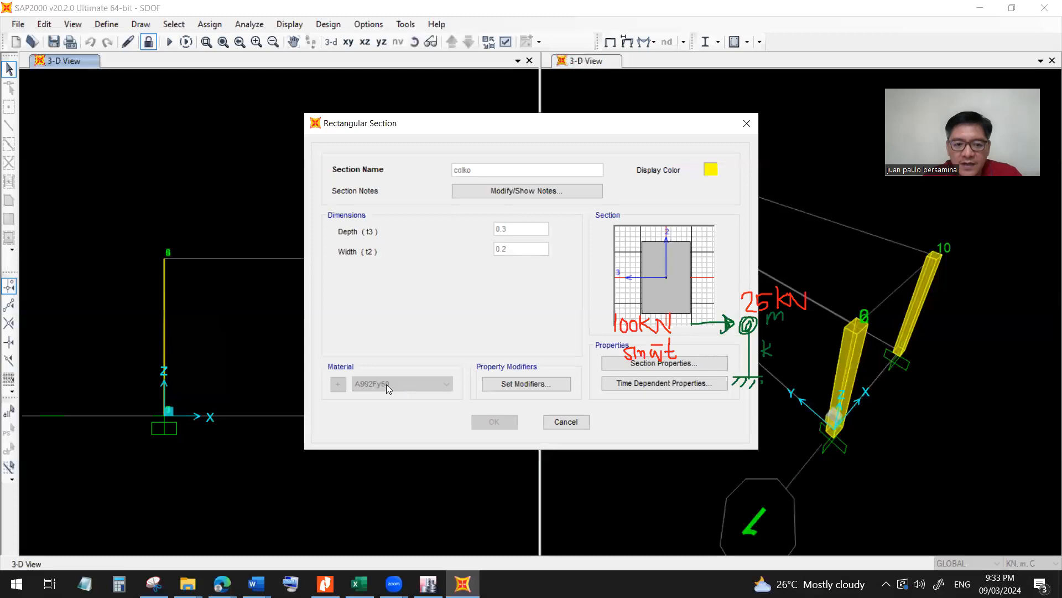
left_click(568, 422)
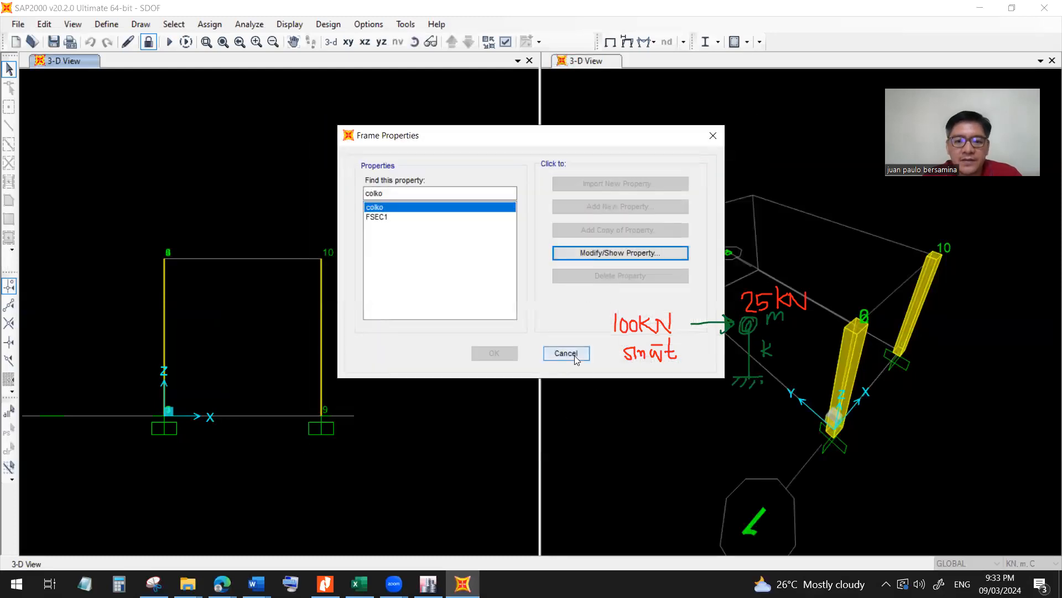
left_click(574, 355)
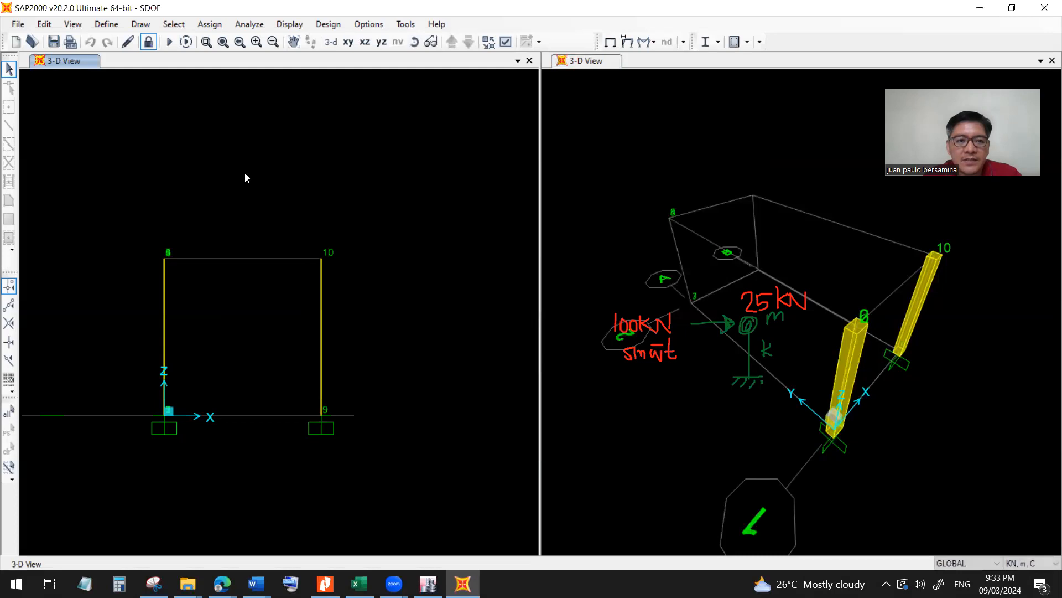
Unlock the model and review the loads, assignments and location data of the column at the origin.
left_click(148, 42)
left_click(553, 344)
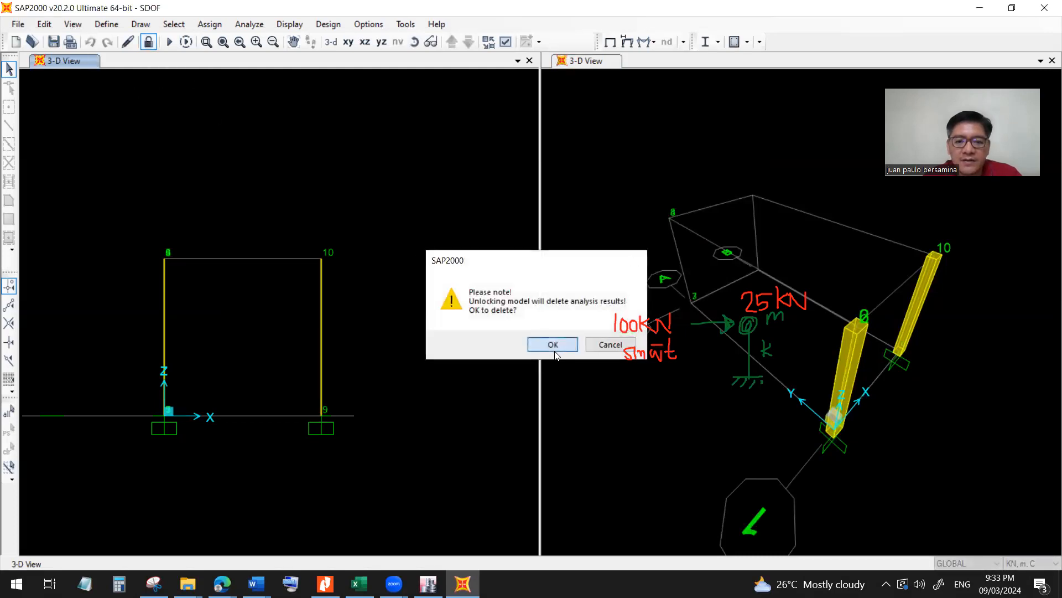
left_click(165, 319)
key("ctrl")
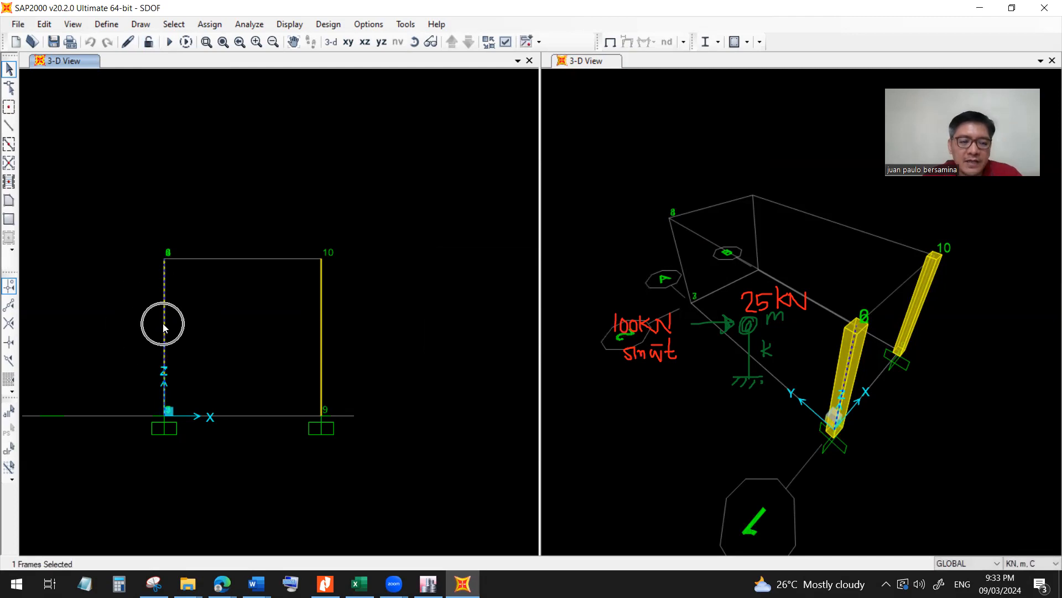
right_click(163, 324)
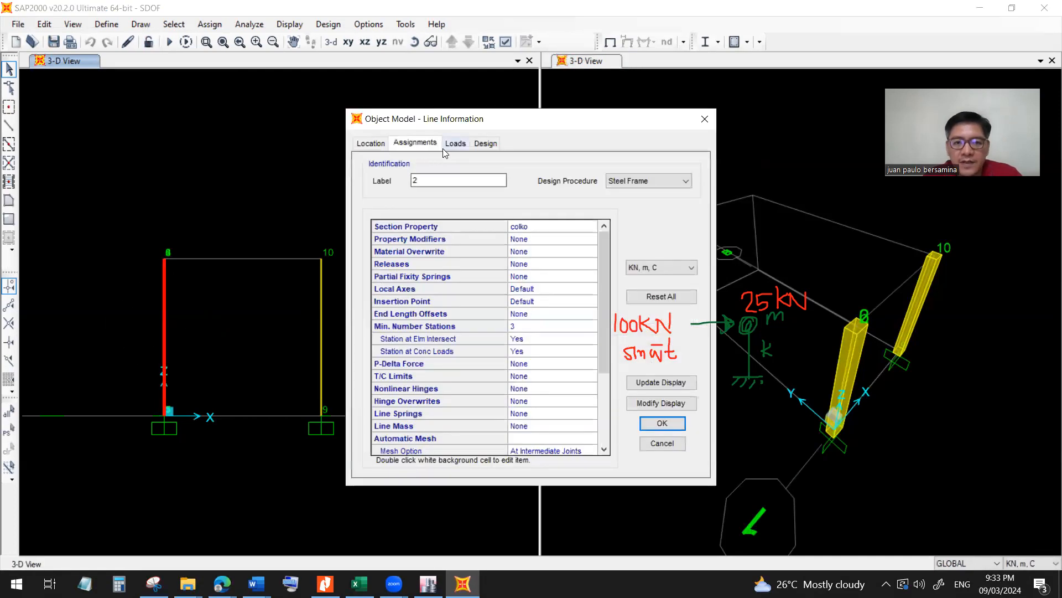
left_click(455, 143)
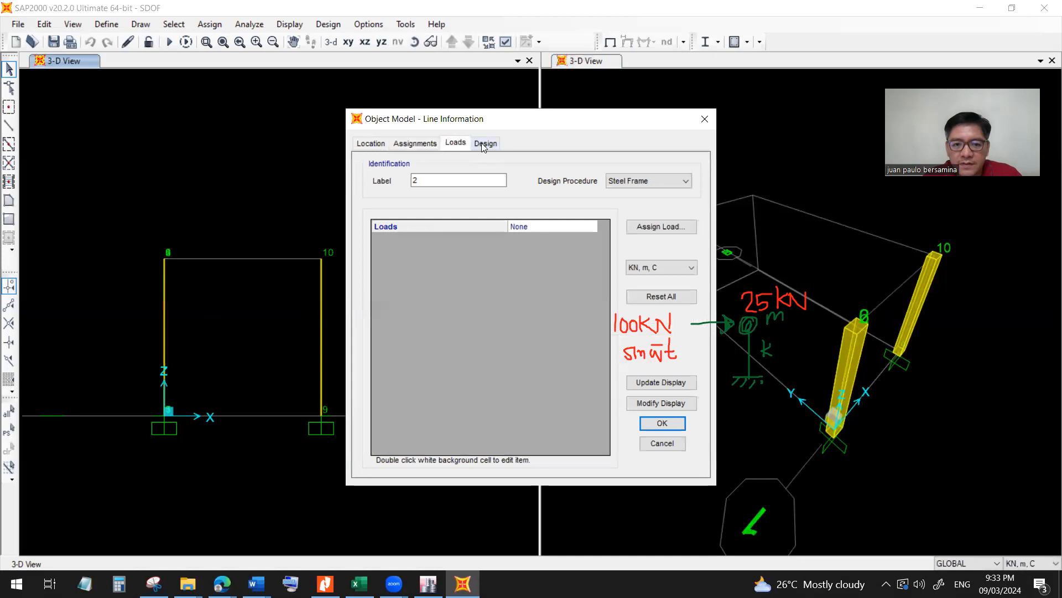
left_click(414, 142)
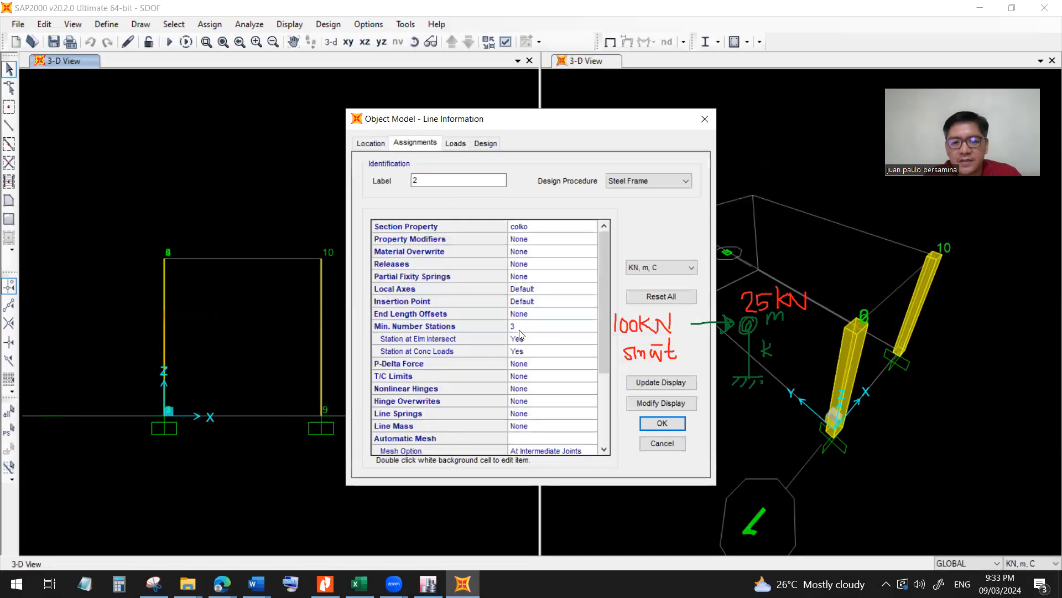
left_click(370, 143)
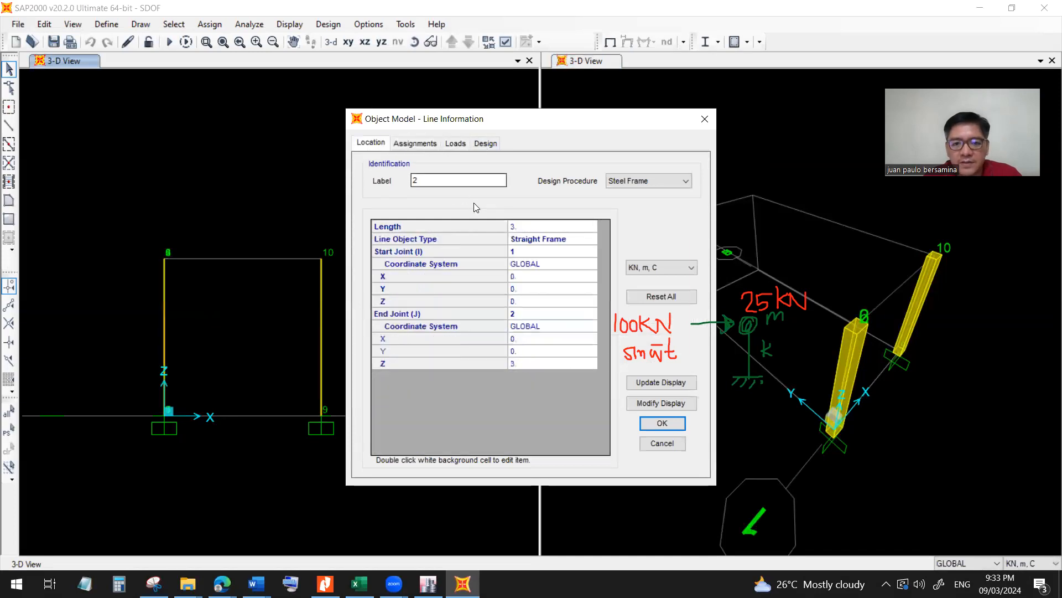
key("ctrl")
key("ctrl")
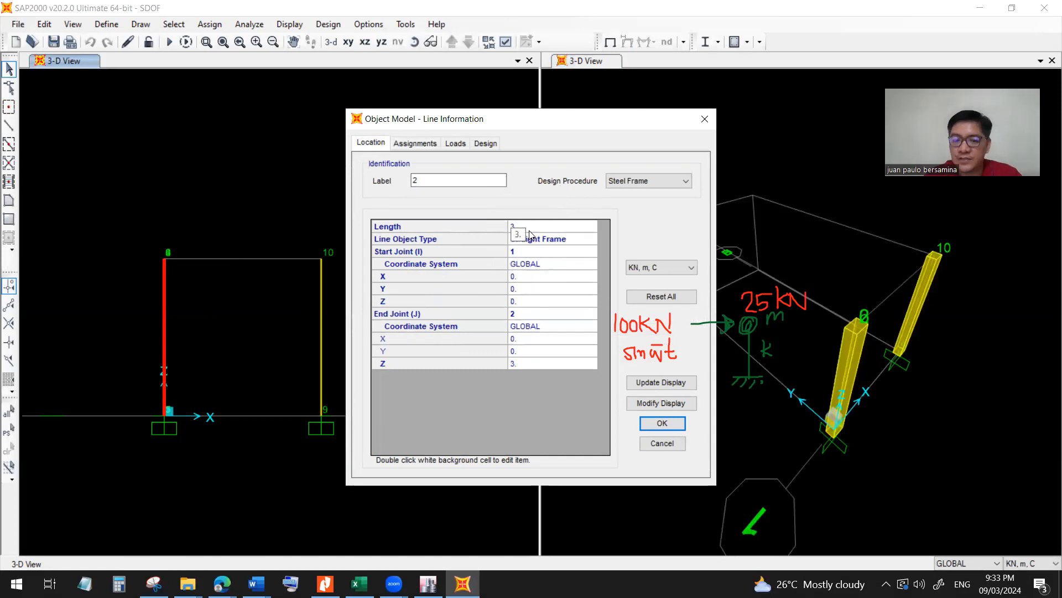
left_click(667, 443)
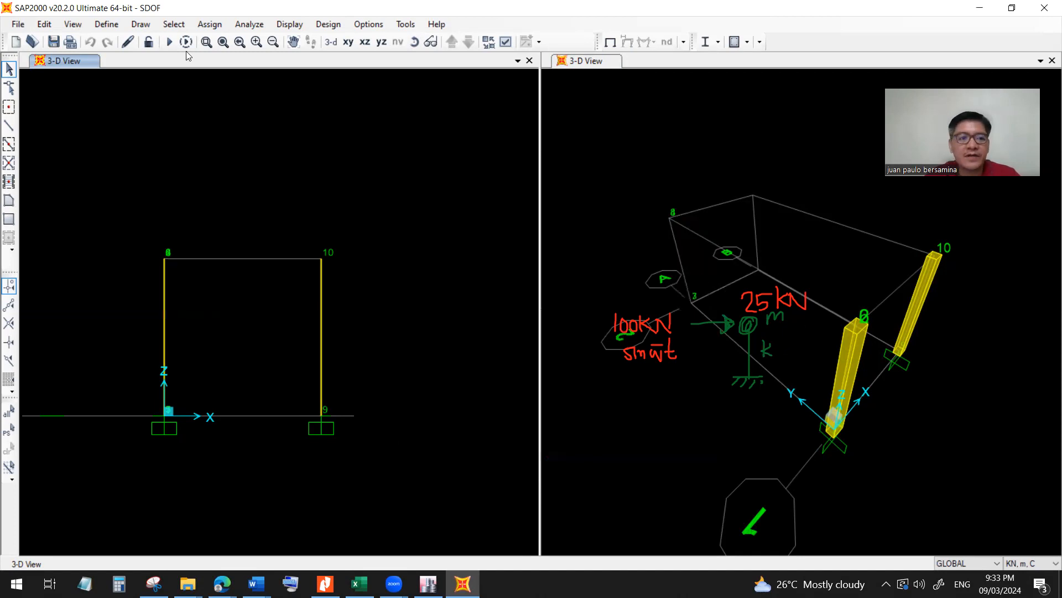
Display the joint forces of the DEAD load pattern with their values on the frame elevation.
left_click(289, 25)
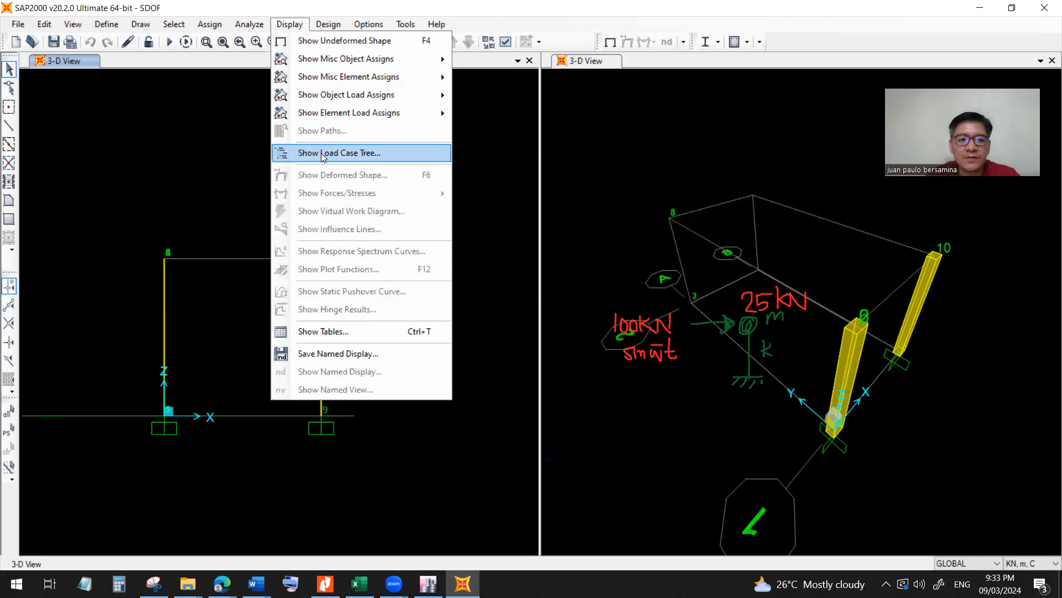
mouse_move(342, 97)
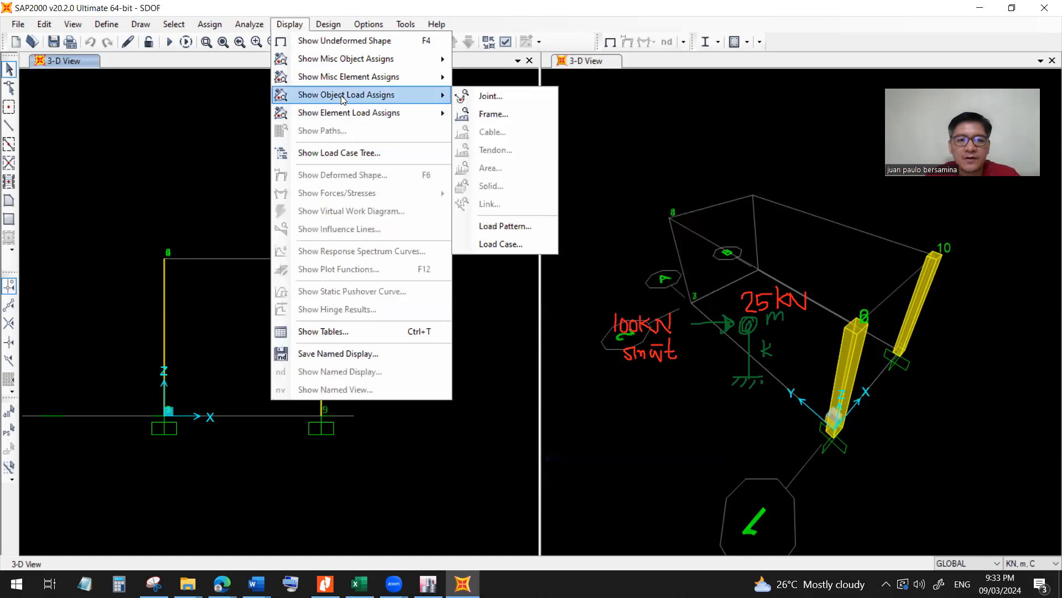
left_click(489, 98)
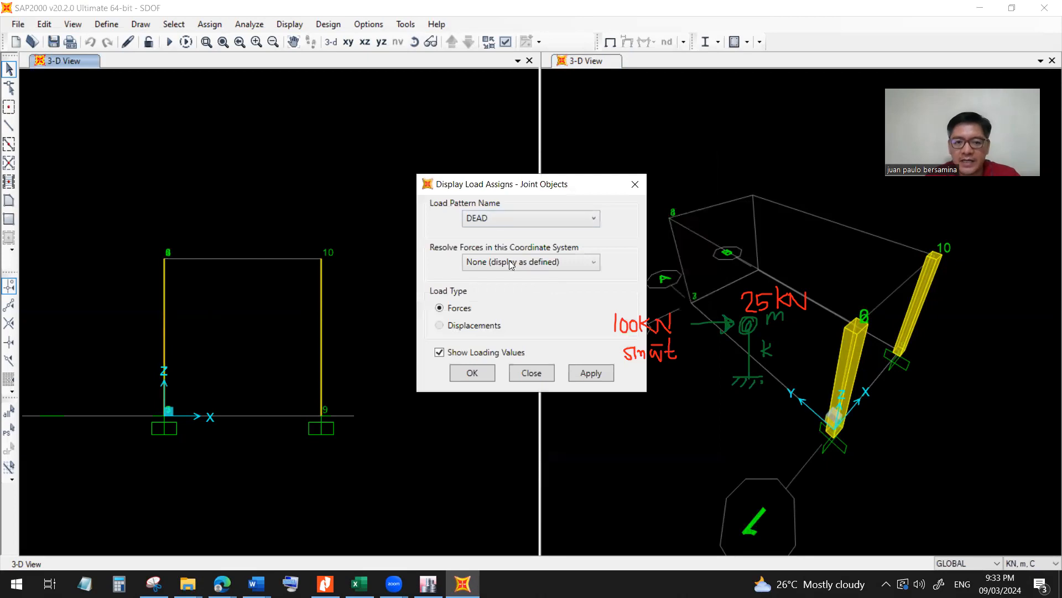
left_click(585, 379)
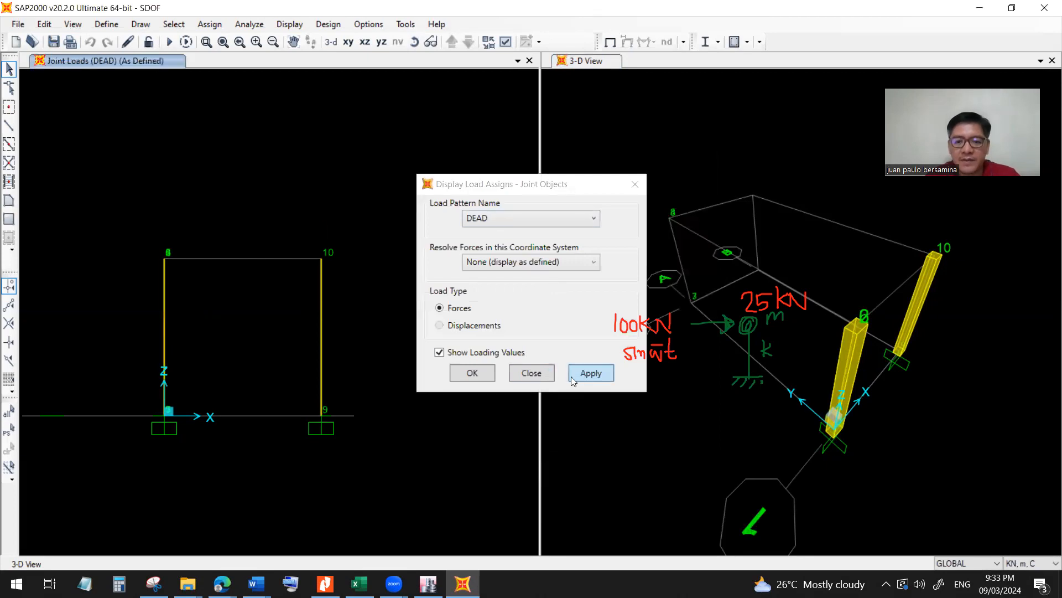
left_click(472, 374)
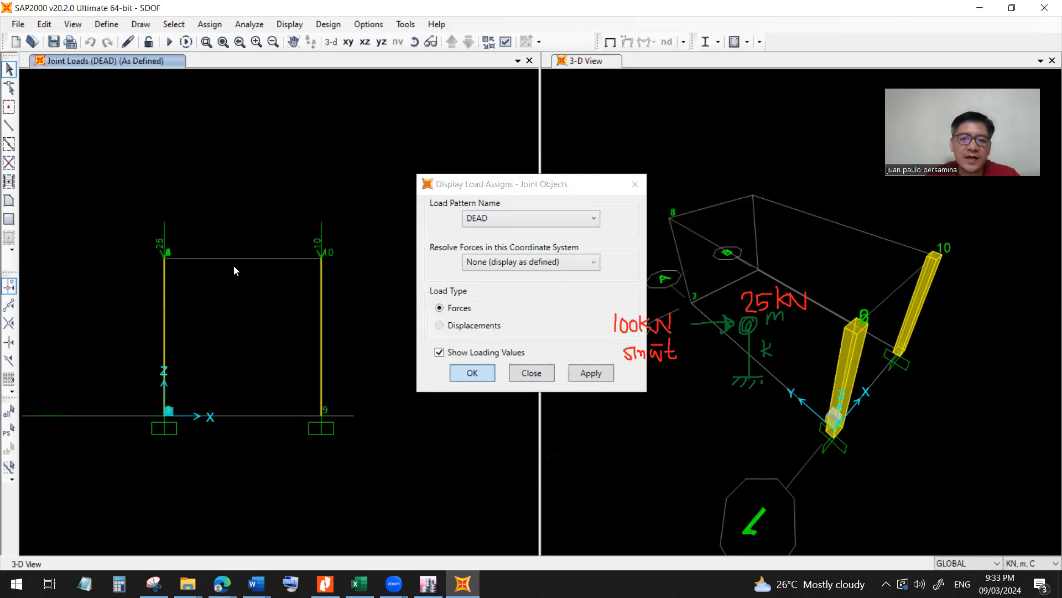
left_click(164, 255)
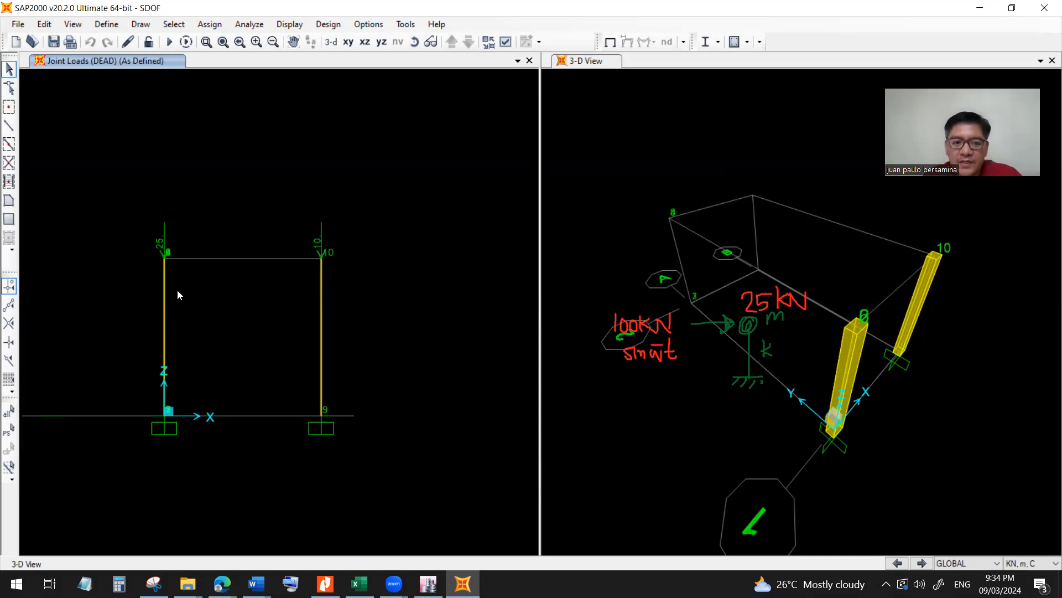
Switch to Excel and check the natural period formula in G11 and the natural frequency formula in G6.
left_click(359, 583)
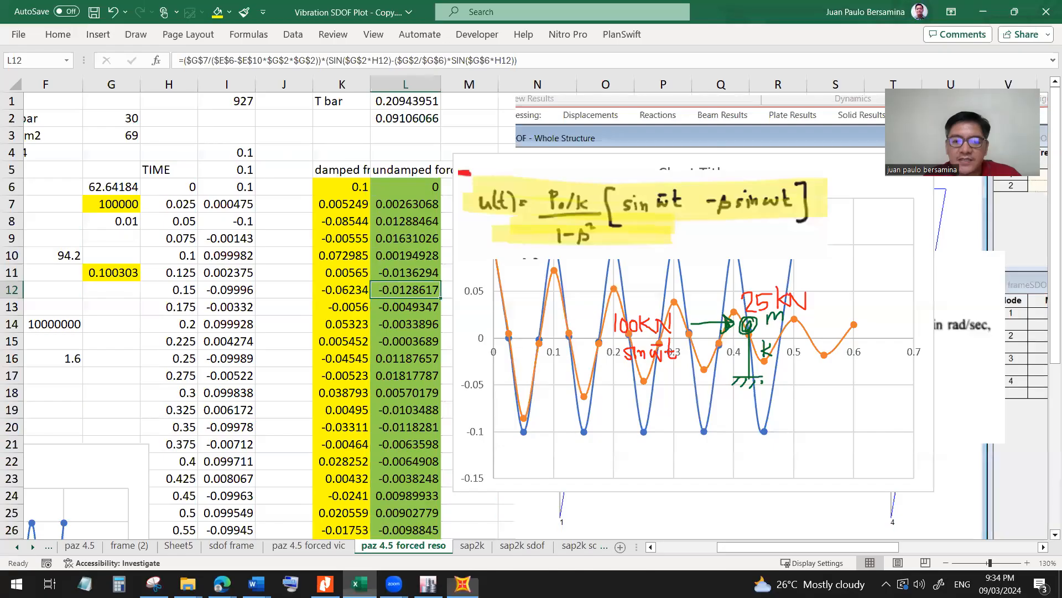
left_click(119, 276)
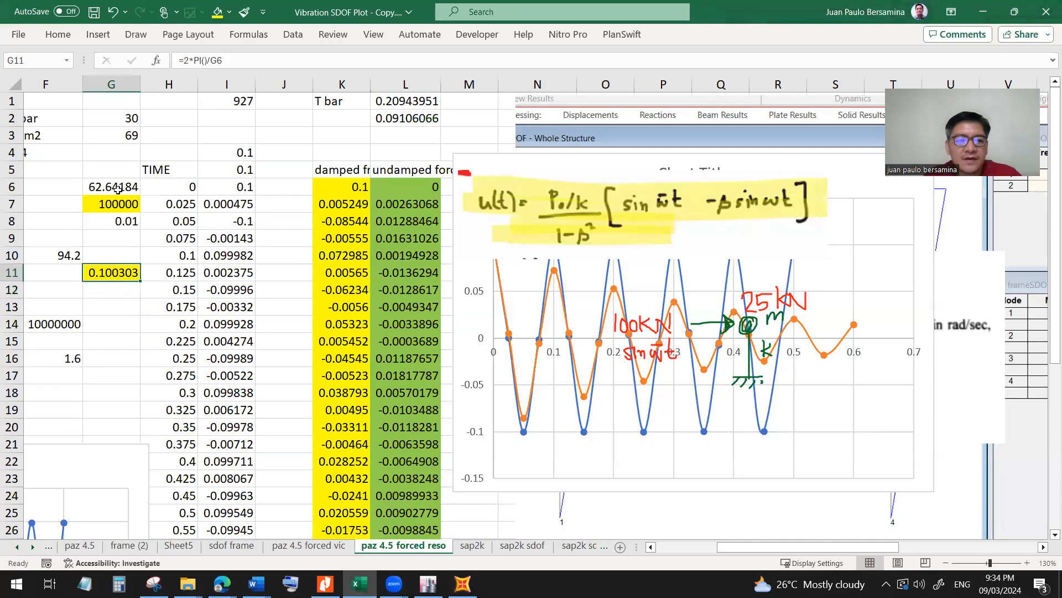
left_click(113, 188)
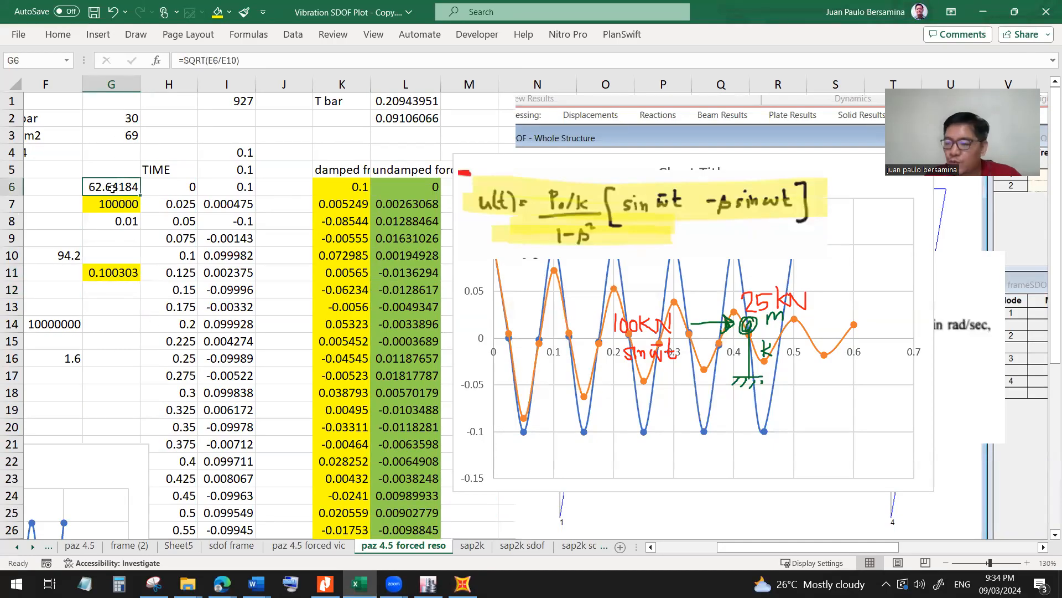
left_click(114, 274)
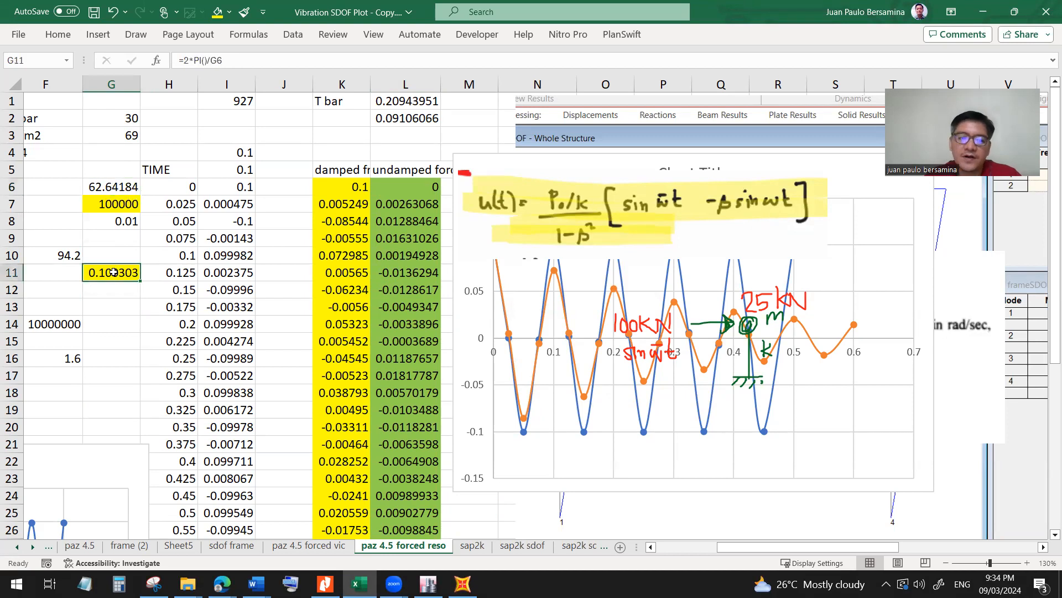
Switch to SAP2000, open the definition of the forceSINE time history function, and check its period.
left_click(462, 584)
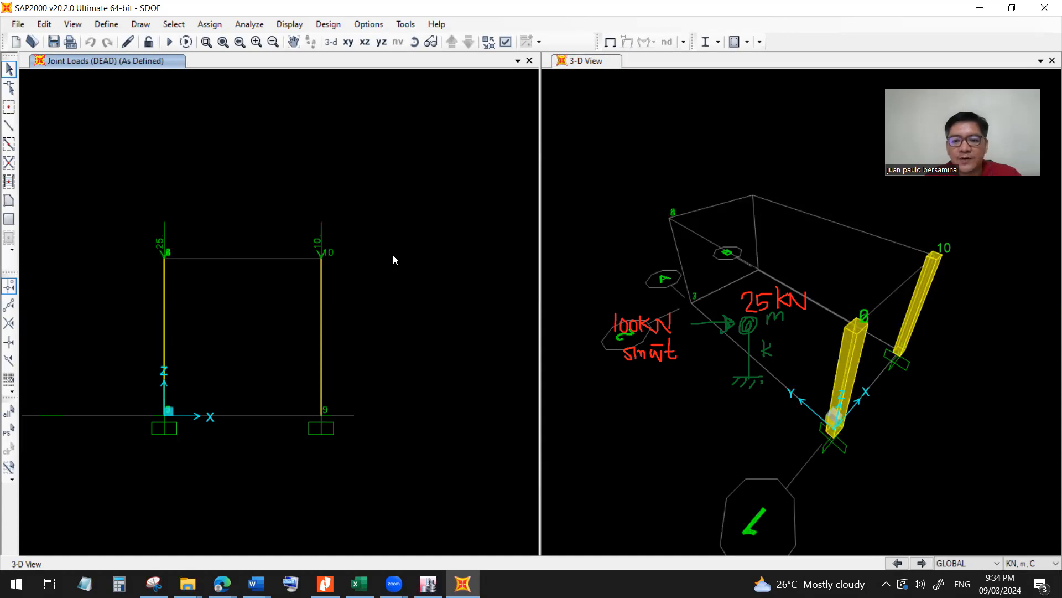
left_click(105, 24)
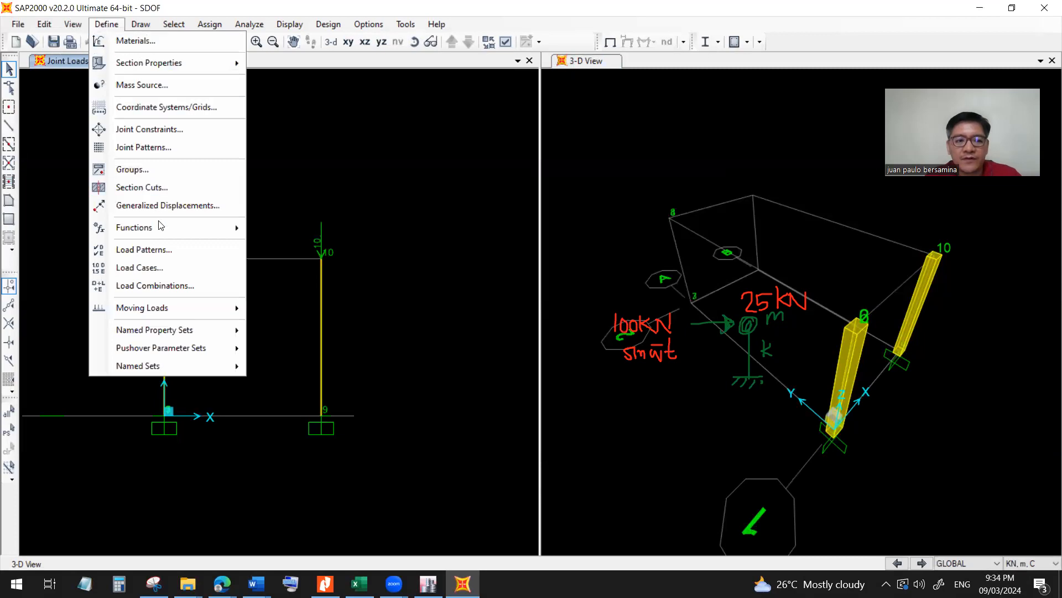
mouse_move(160, 229)
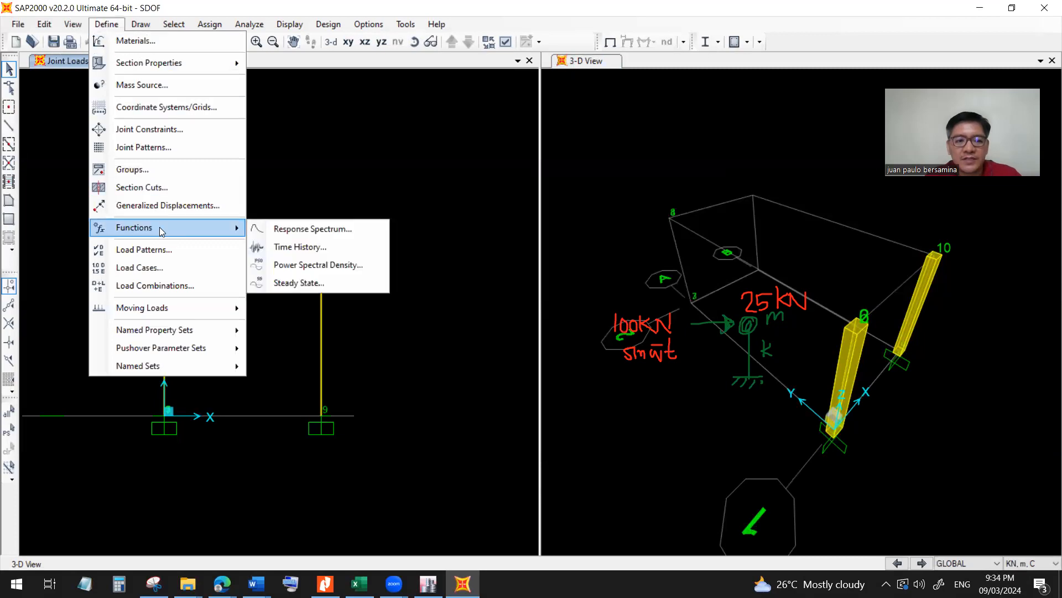
left_click(289, 247)
left_click(430, 261)
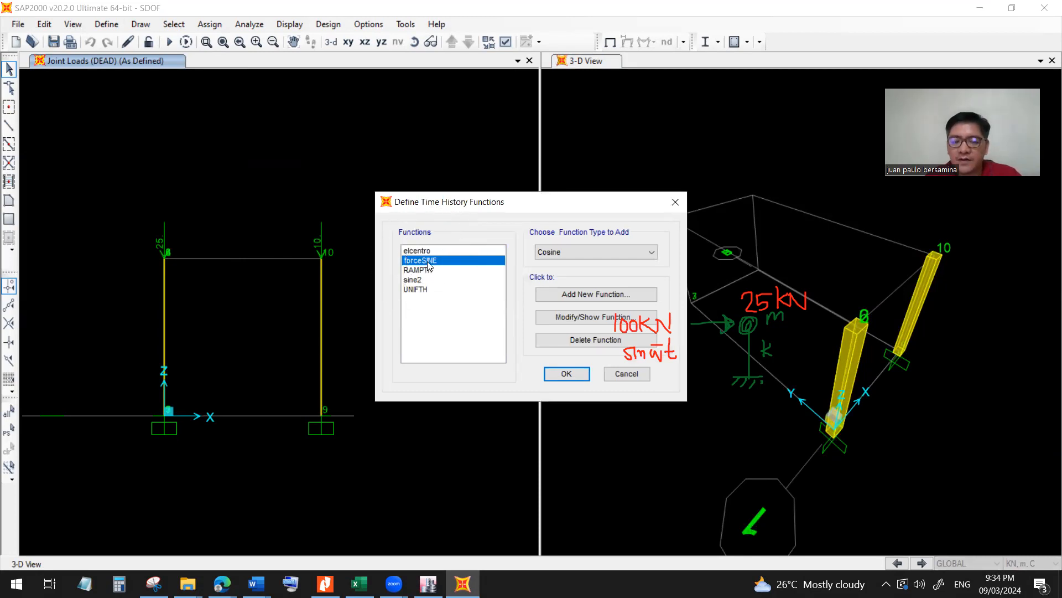
left_click_drag(502, 205, 396, 163)
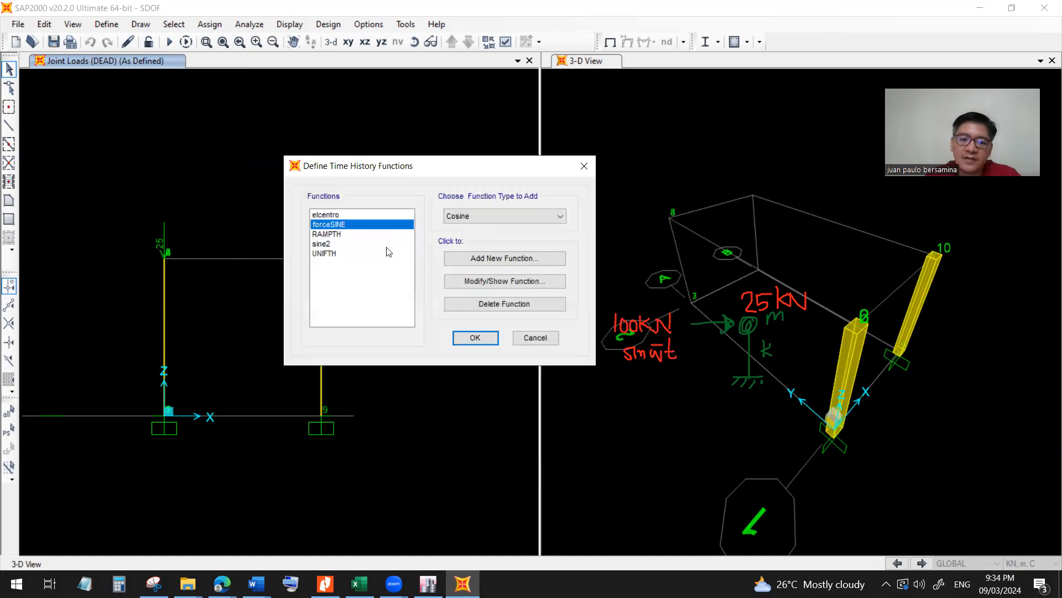
left_click(494, 283)
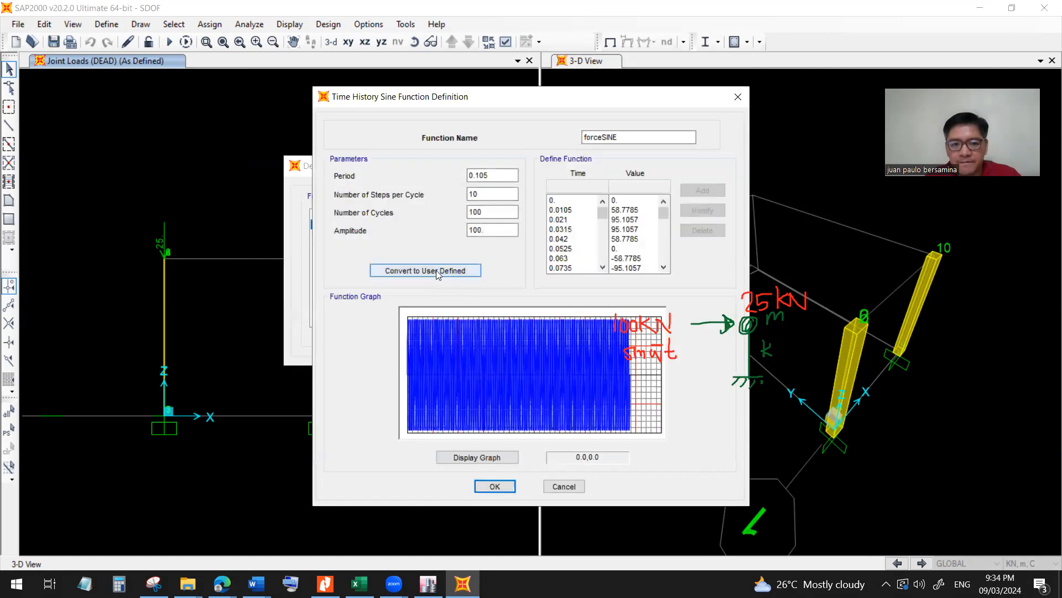
left_click(503, 175)
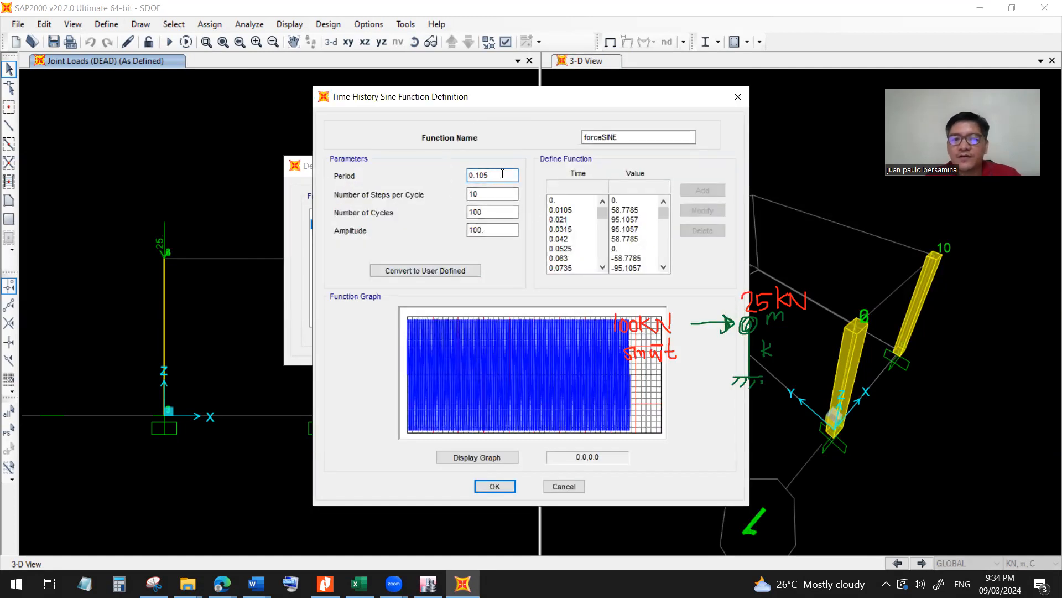
left_click_drag(468, 175, 502, 183)
left_click(502, 180)
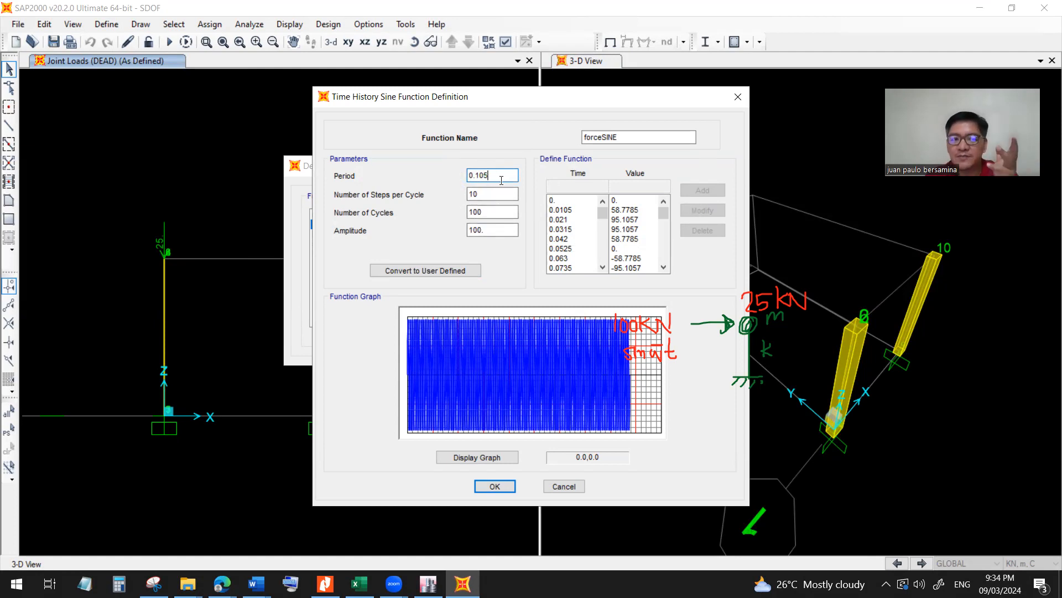
left_click_drag(491, 175, 453, 175)
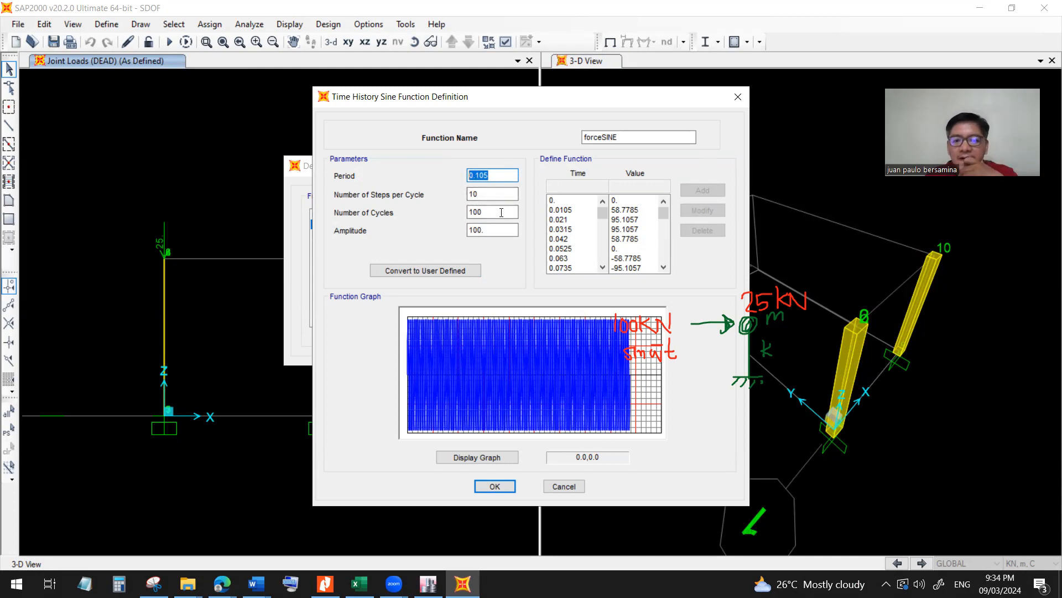
Check the amplitude and the full list of time-value points of forceSINE, leaving the function definitions without changes.
left_click(501, 231)
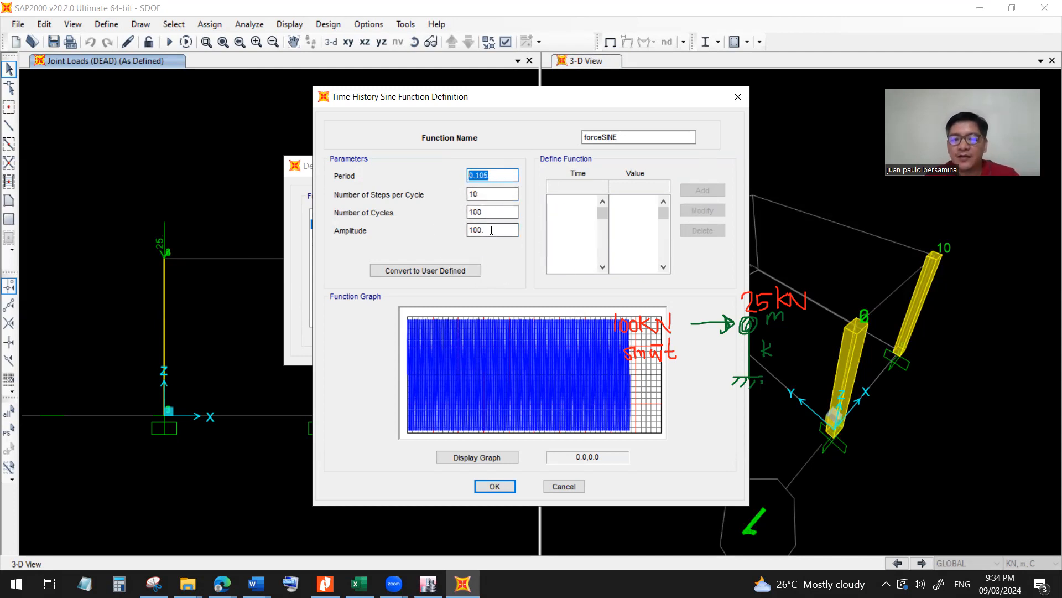
key("ctrl")
key("ctrl")
key("ctrl")
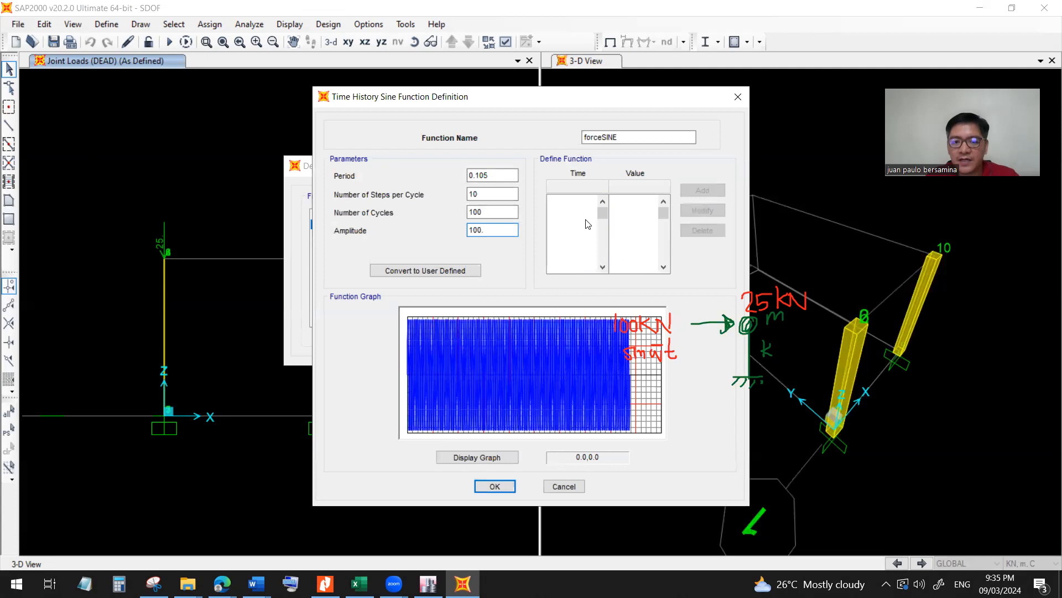
left_click(619, 211)
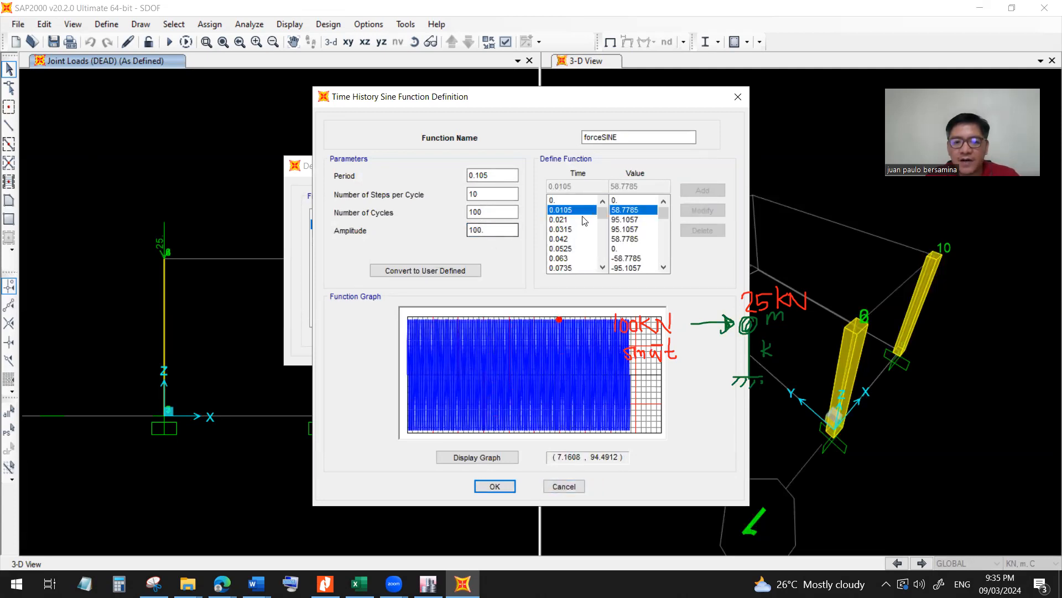
left_click_drag(603, 214, 602, 274)
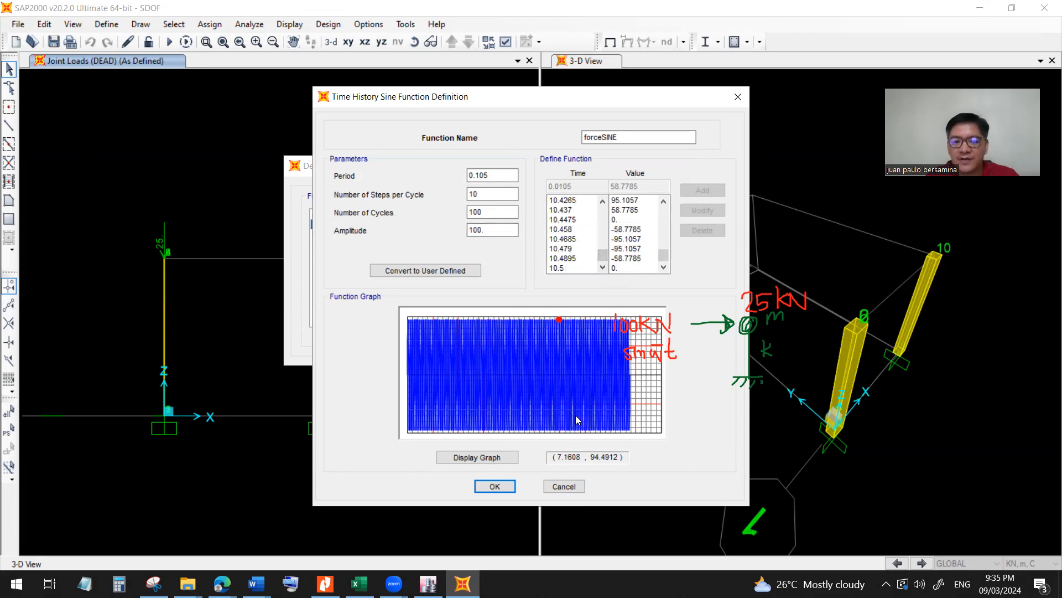
left_click(567, 488)
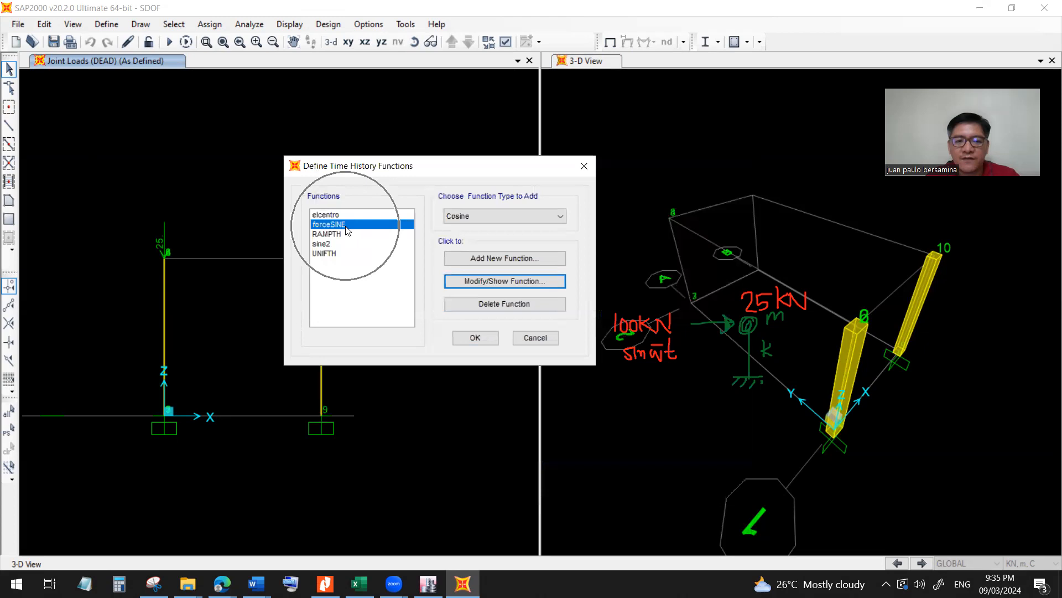
left_click(523, 339)
Open the force load case and review its load case type, linear analysis setting and applied loads.
left_click(106, 24)
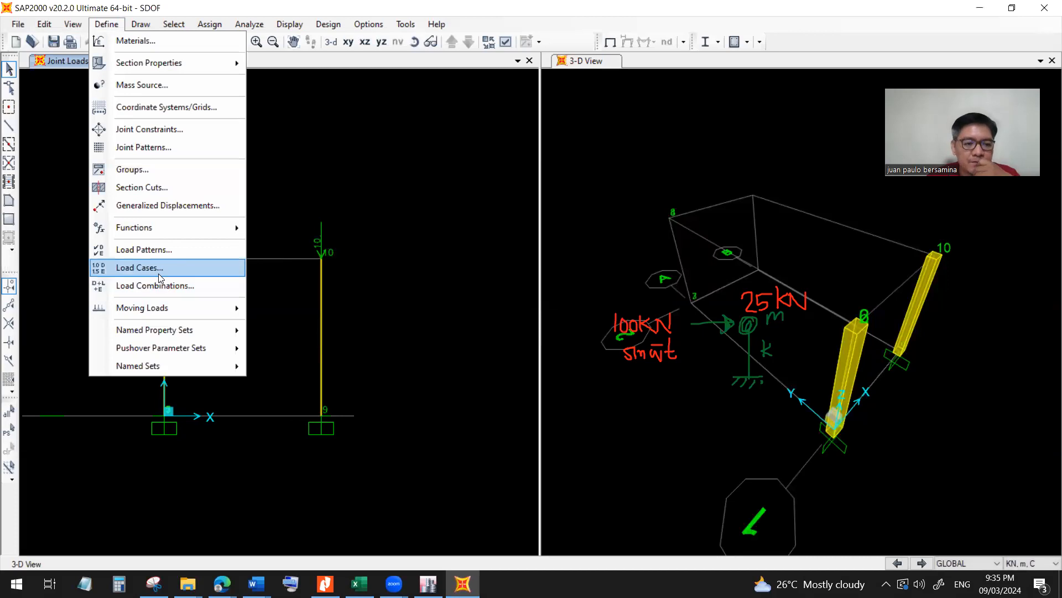
left_click(159, 276)
left_click(322, 282)
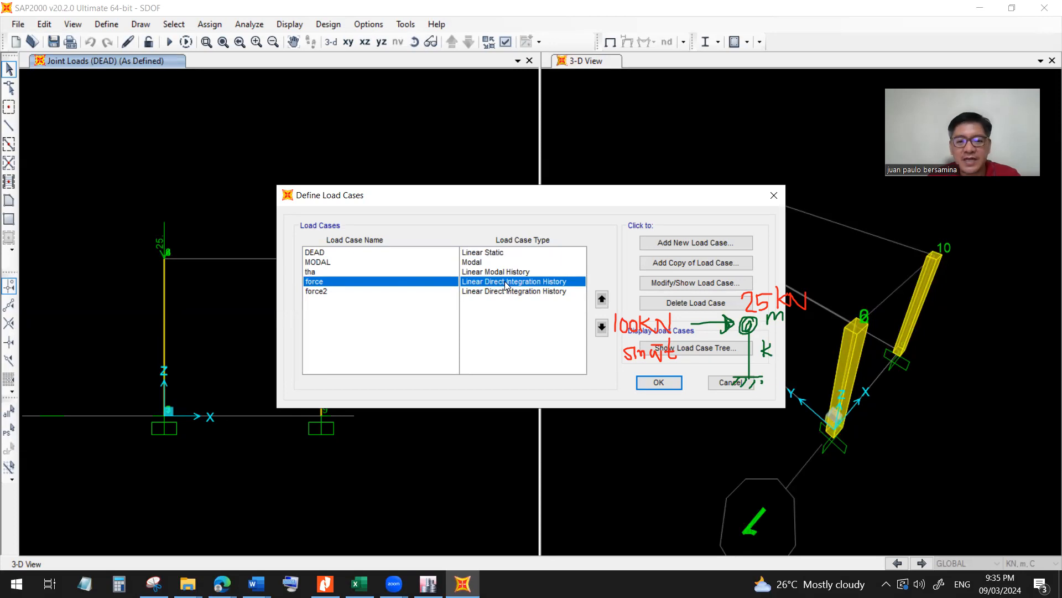
left_click(682, 286)
left_click(682, 286)
left_click(681, 285)
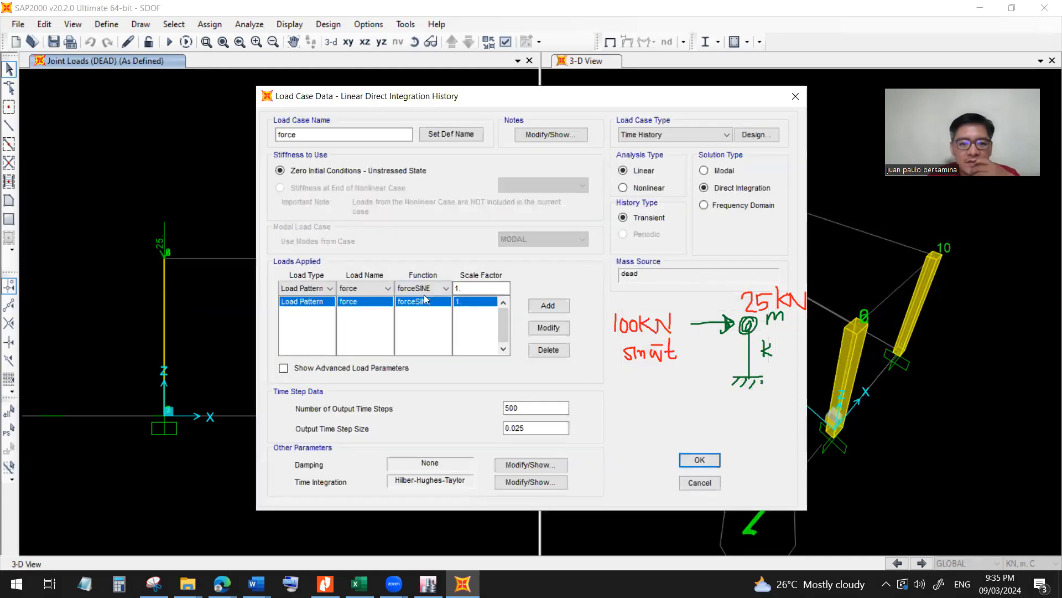
left_click(642, 172)
key("ctrl")
key("ctrl")
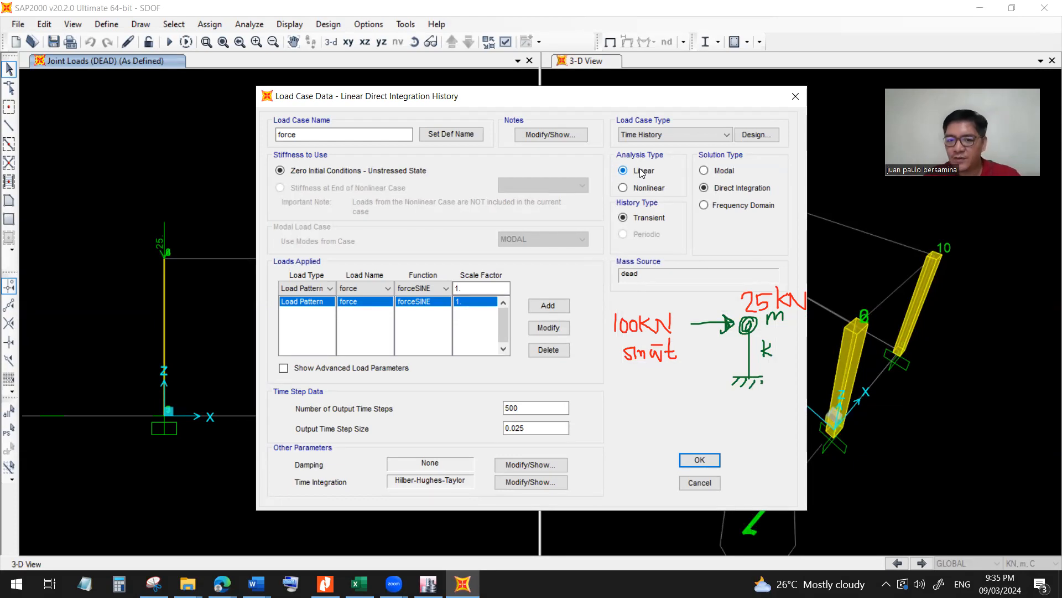
Check the number of output time steps and the output time step size of the force load case.
left_click(541, 409)
left_click(536, 426)
left_click(533, 410)
left_click(532, 428)
left_click(531, 408)
left_click(535, 428)
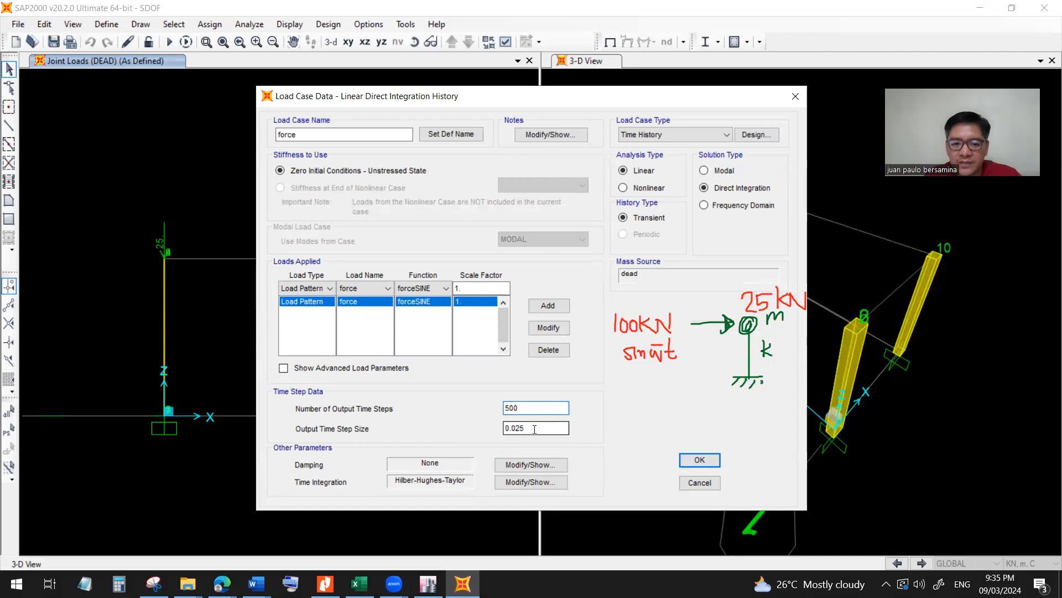
left_click(529, 408)
left_click(534, 427)
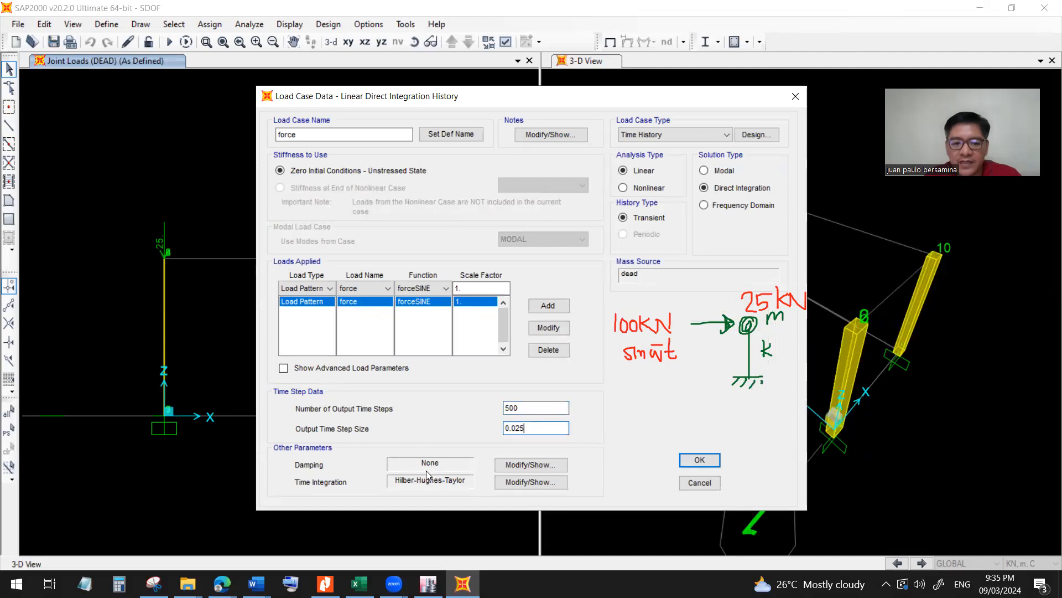
Inspect the direct integration damping options with additional modal damping included, discarding the change and leaving the load case definitions.
left_click(510, 468)
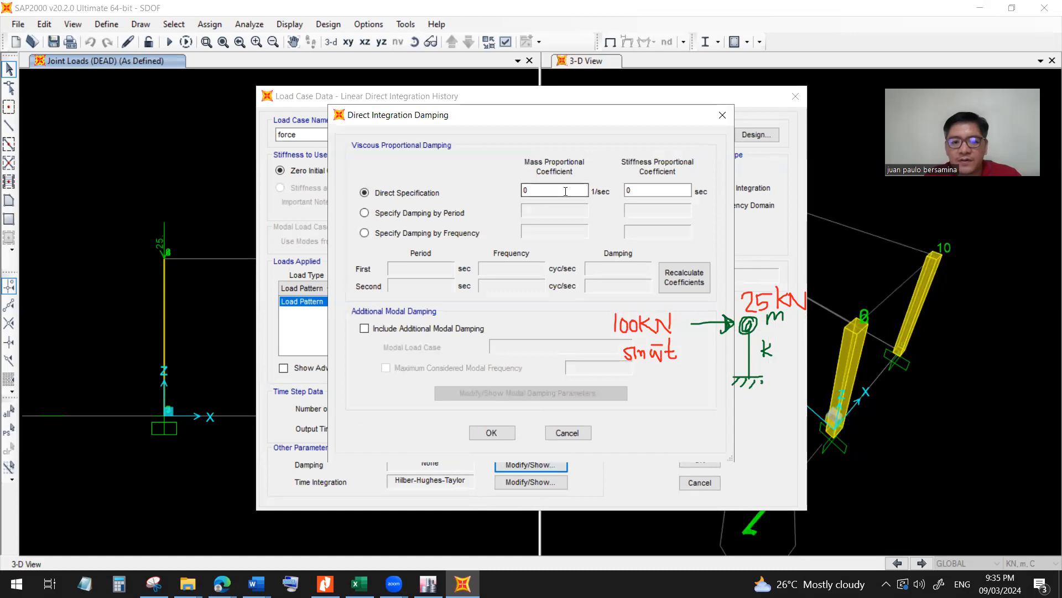
left_click(410, 330)
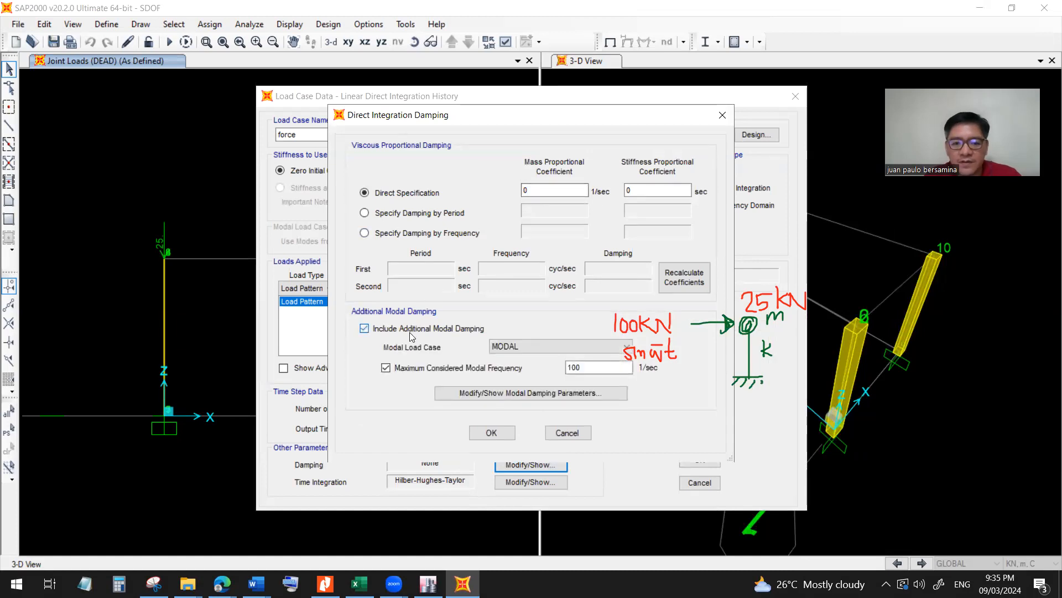
left_click(543, 392)
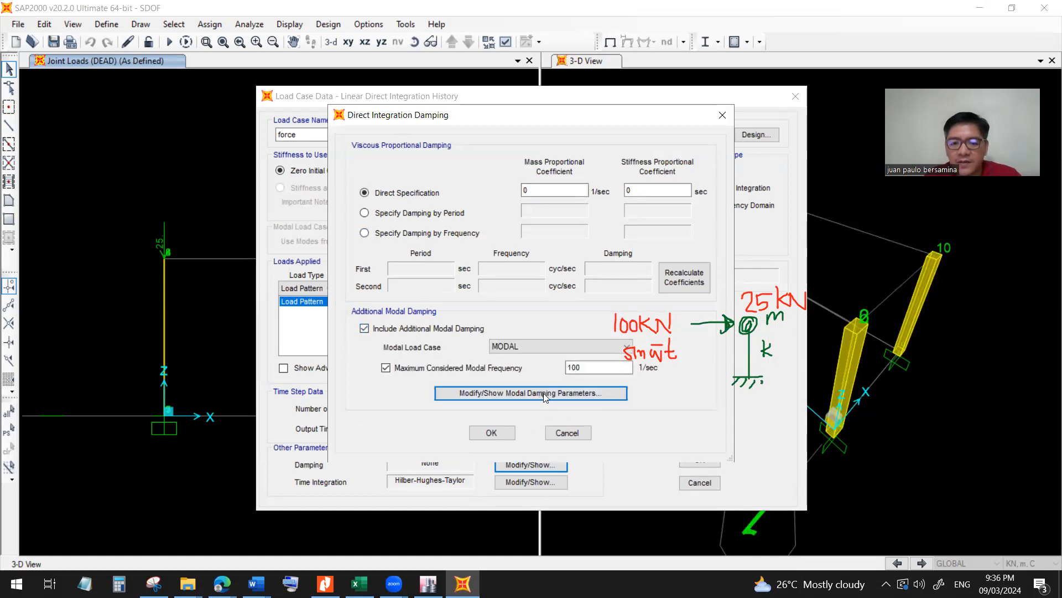
left_click(646, 317)
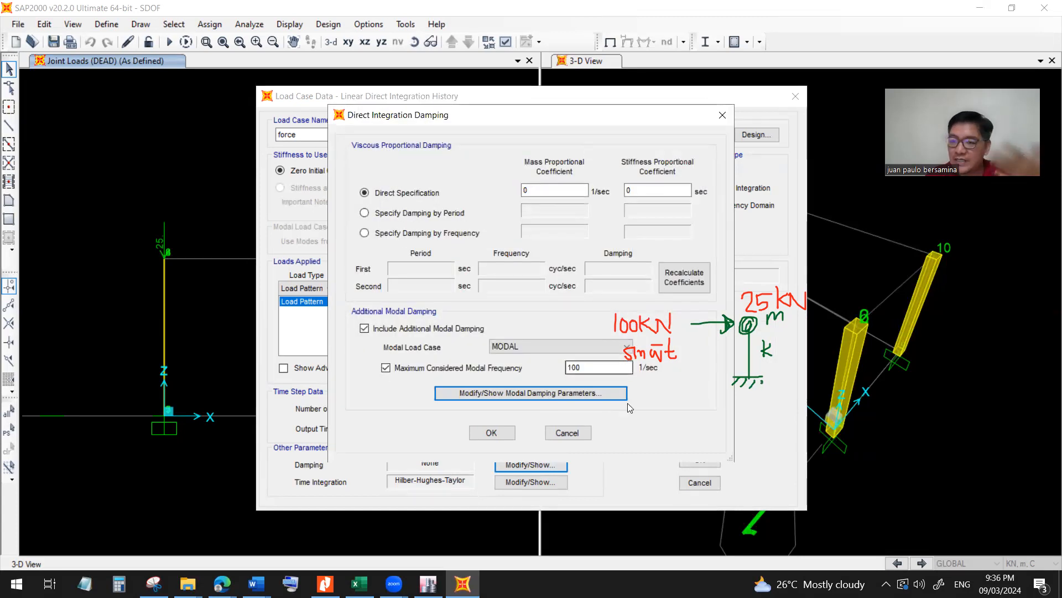
left_click(574, 435)
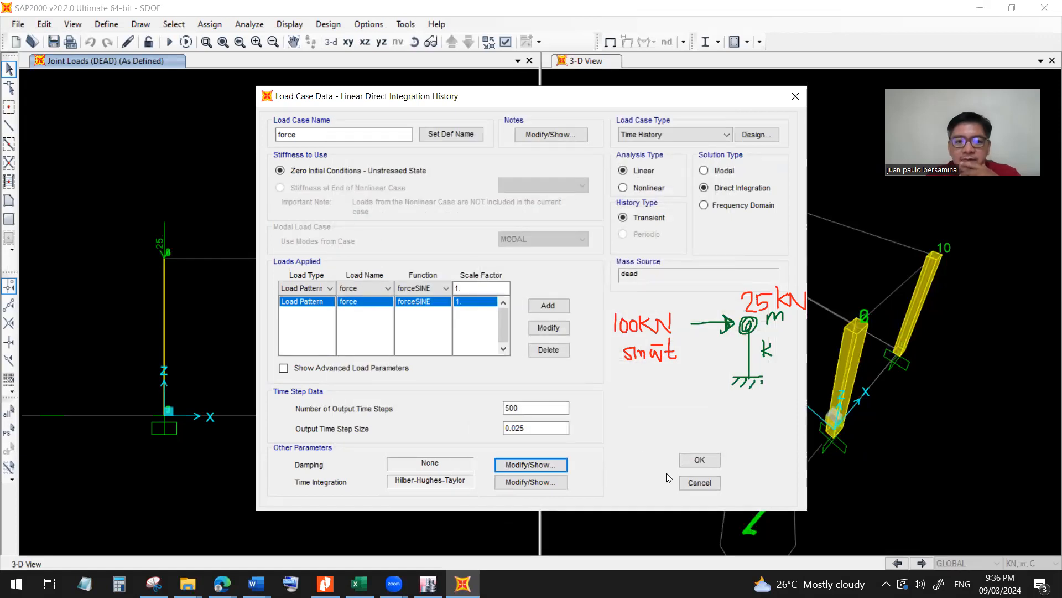
left_click(698, 483)
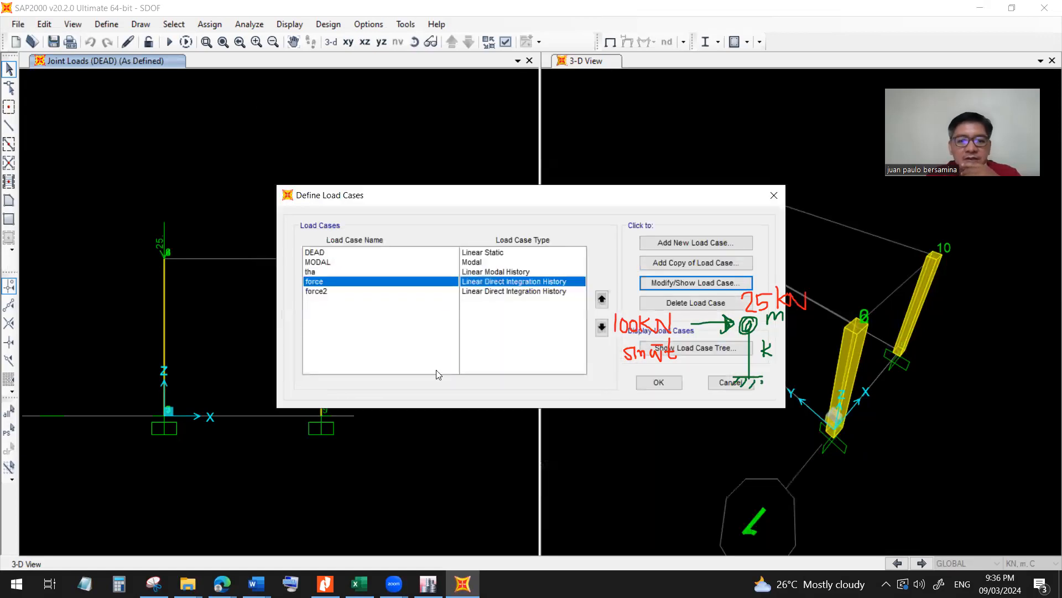
key("ctrl")
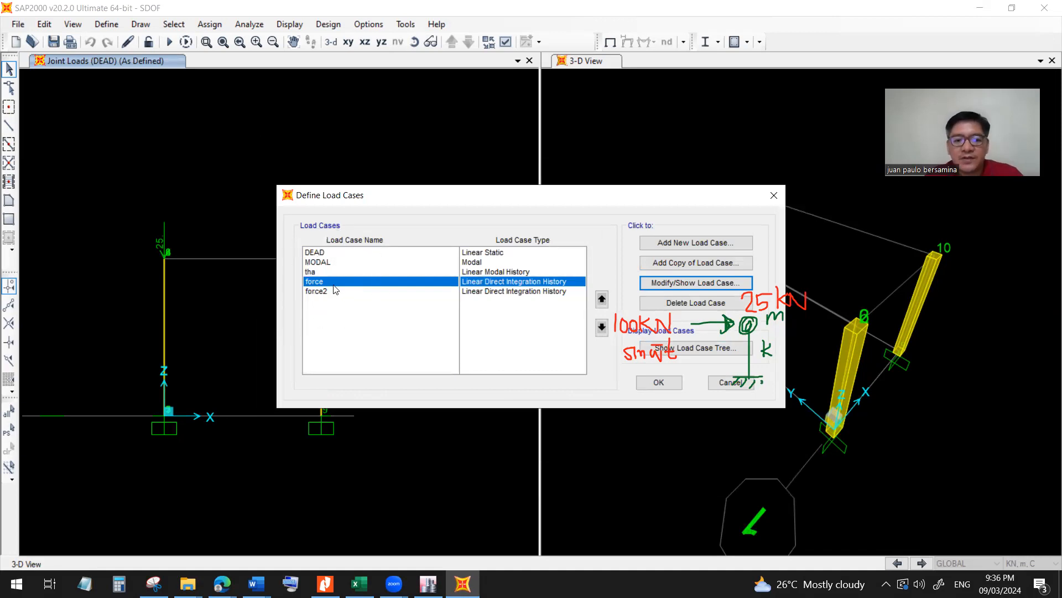
left_click(727, 384)
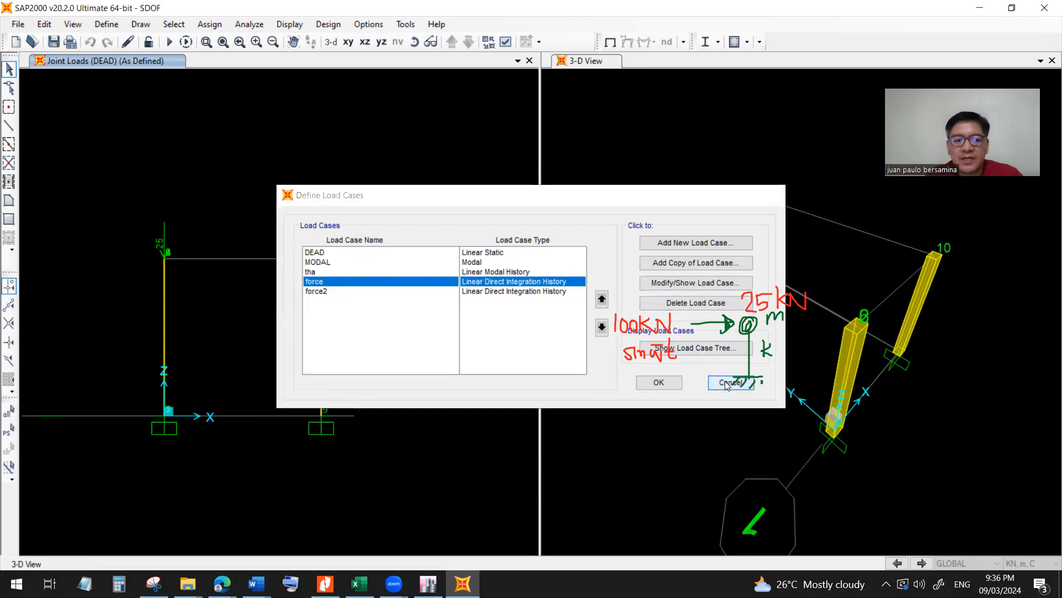
Open the joint force assignment for the top joint of the column at the origin, using the force load pattern, and check Force Global X.
left_click(289, 24)
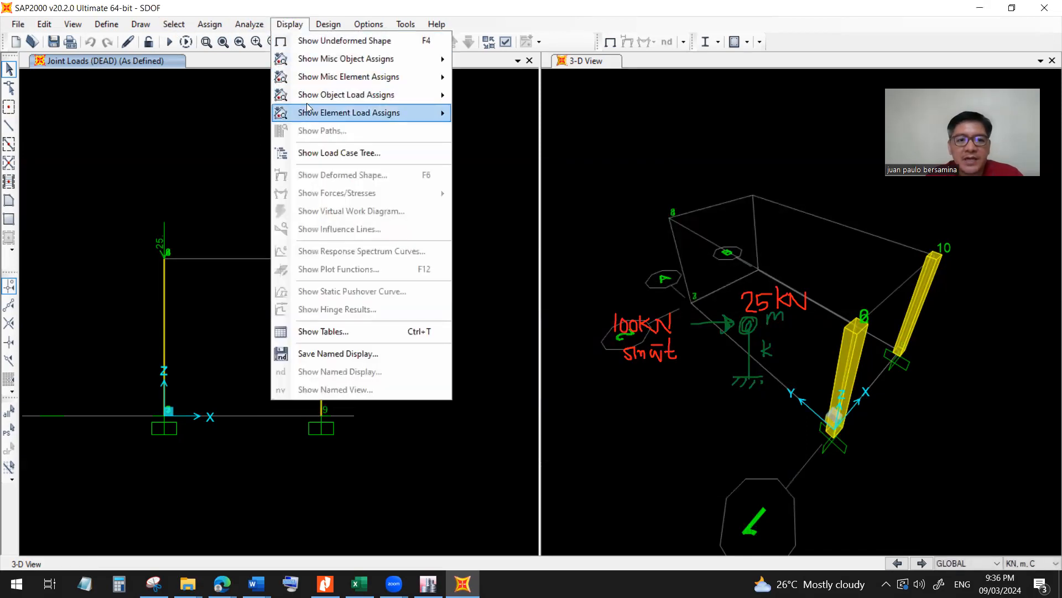
left_click(223, 102)
left_click(164, 260)
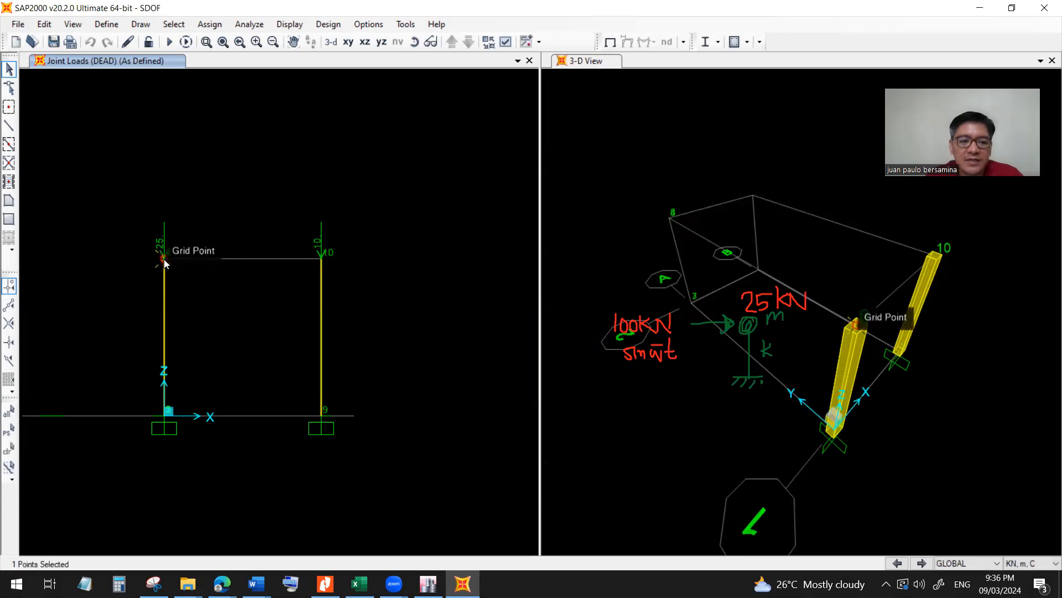
left_click(209, 25)
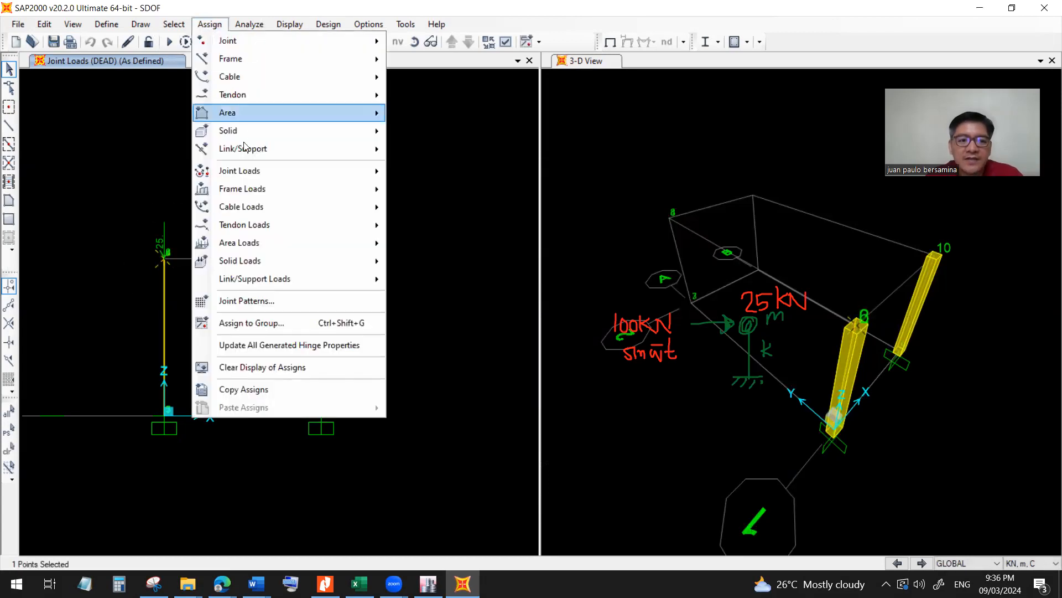
mouse_move(249, 170)
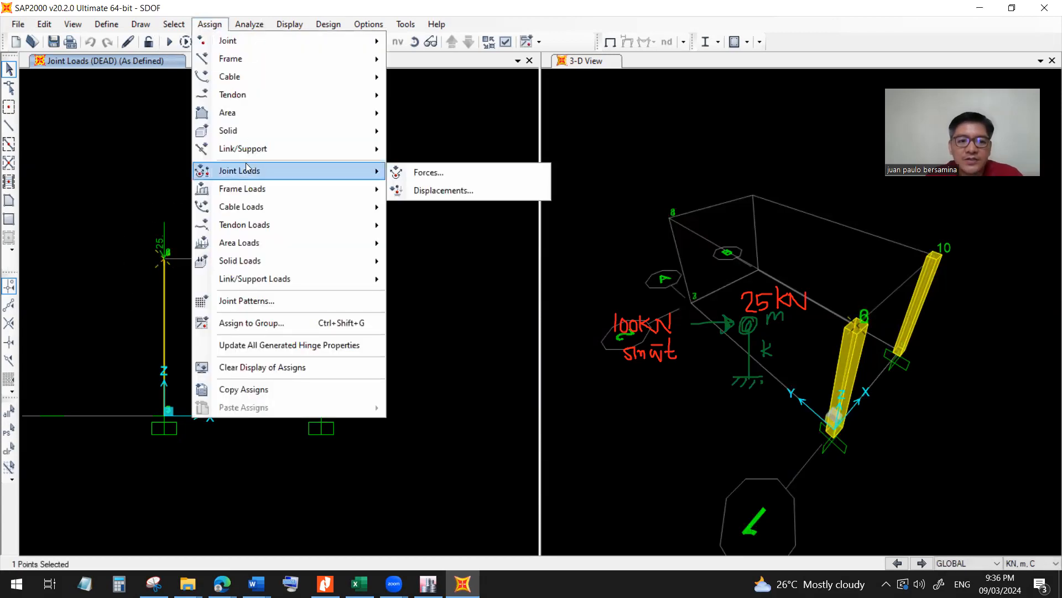
left_click(420, 173)
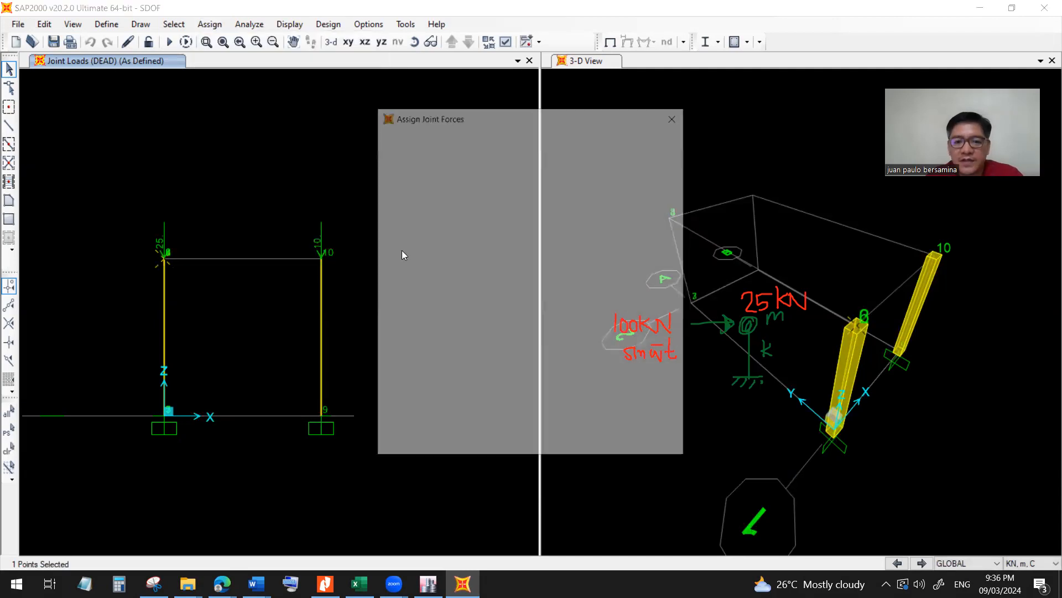
left_click(530, 151)
left_click(519, 177)
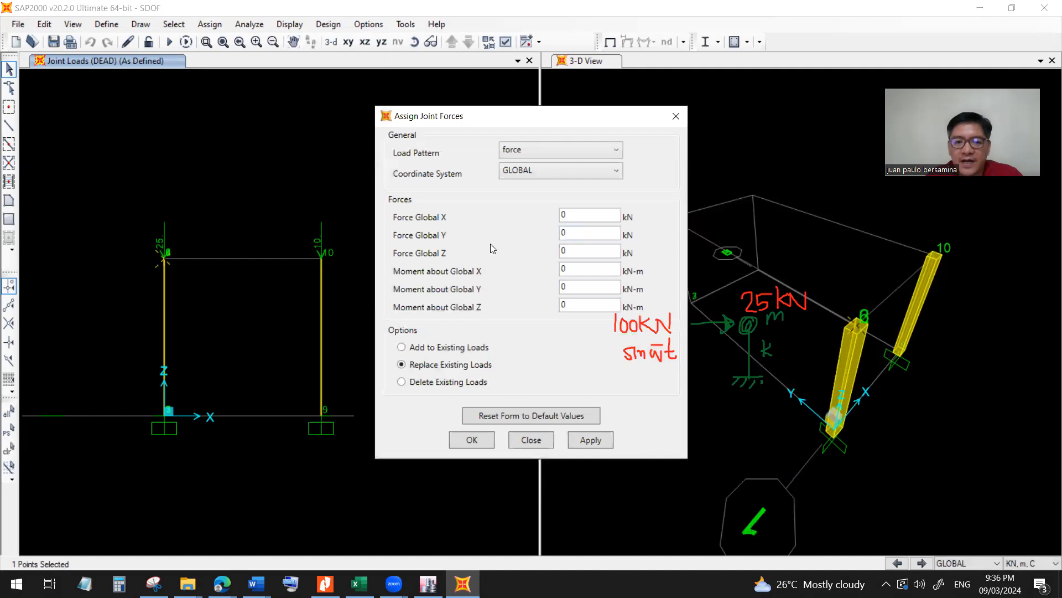
double_click(562, 214)
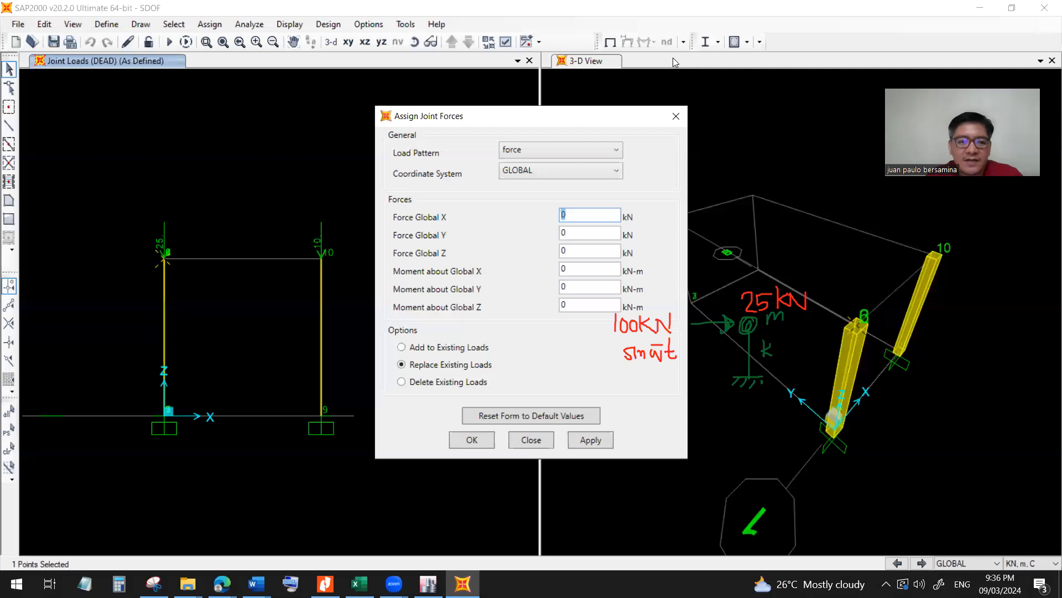
Annotate the column's top joint with a horizontal 1 kN arrow and leave the joint force assignment without applying anything.
mouse_move(116, 264)
left_mouse_down()
mouse_move(159, 264)
mouse_move(103, 265)
mouse_move(137, 247)
left_mouse_up()
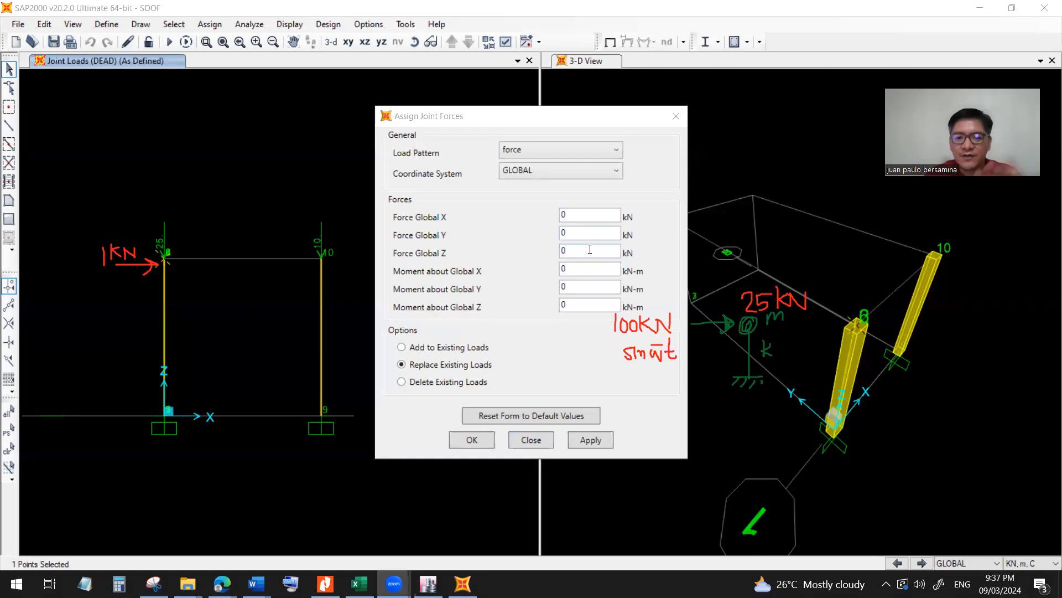
left_click(567, 216)
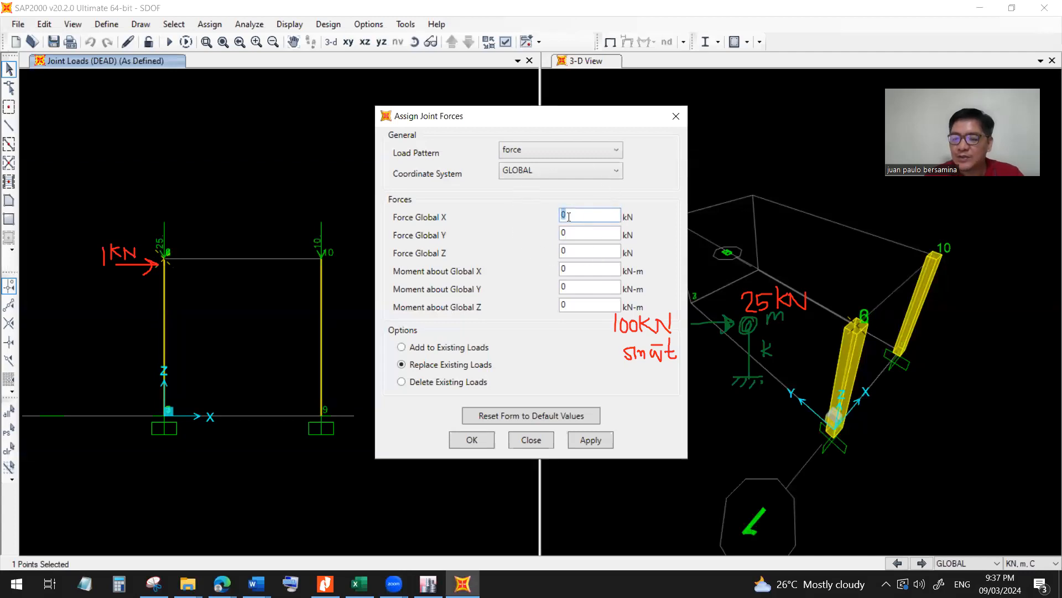
left_click(534, 440)
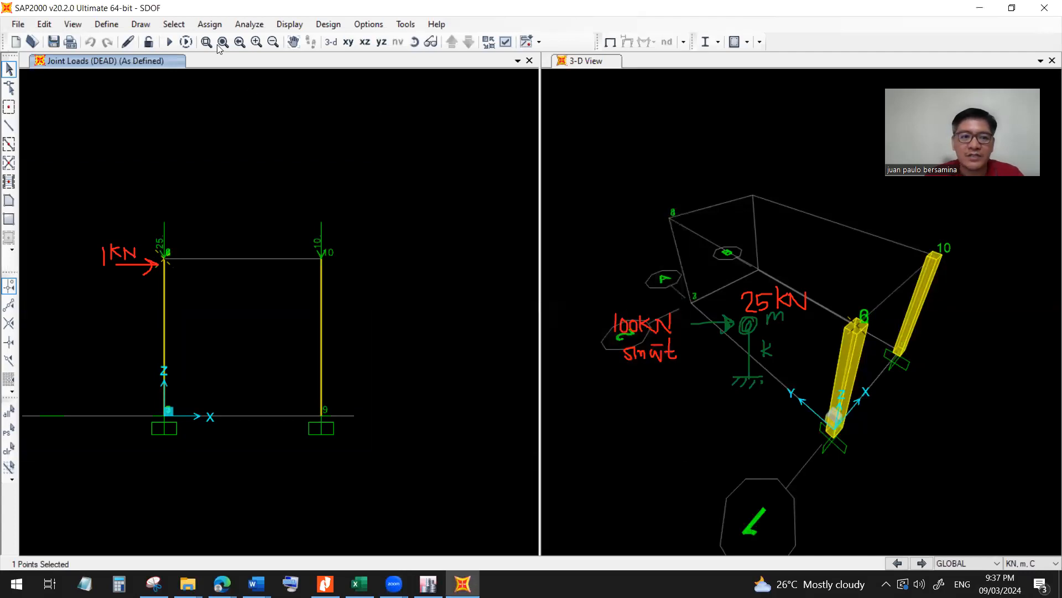
Display the joint forces of the force load pattern on the frame view with loading values shown.
left_click(290, 24)
mouse_move(376, 94)
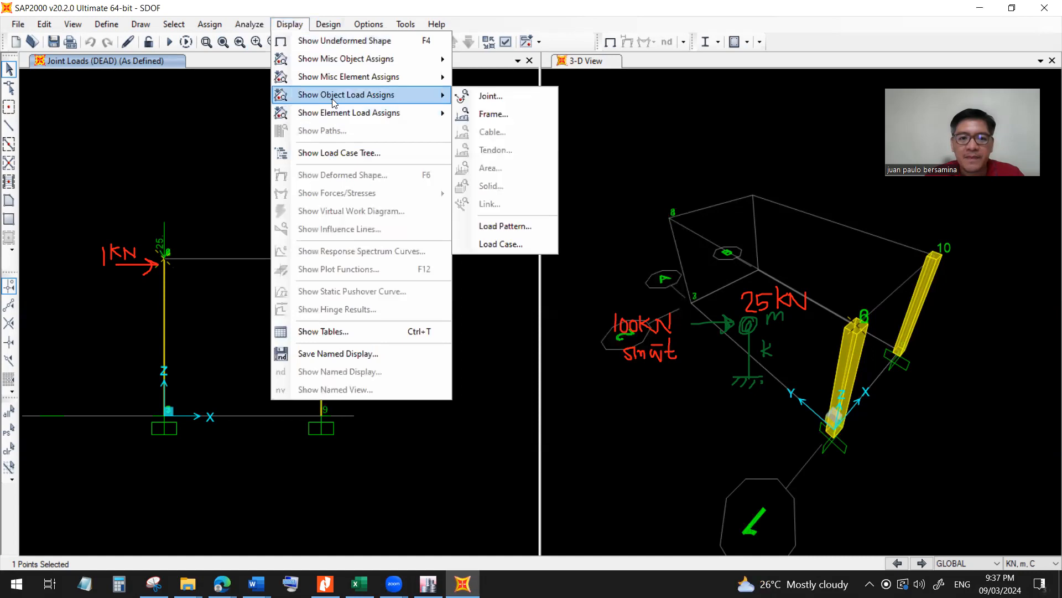
left_click(500, 99)
left_click(505, 217)
left_click(479, 248)
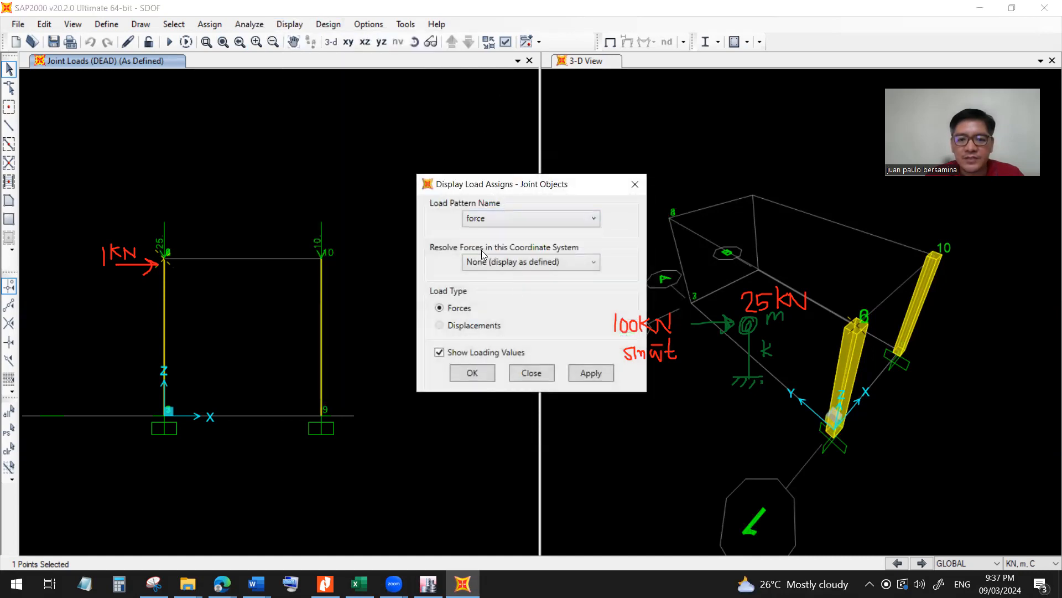
left_click(583, 375)
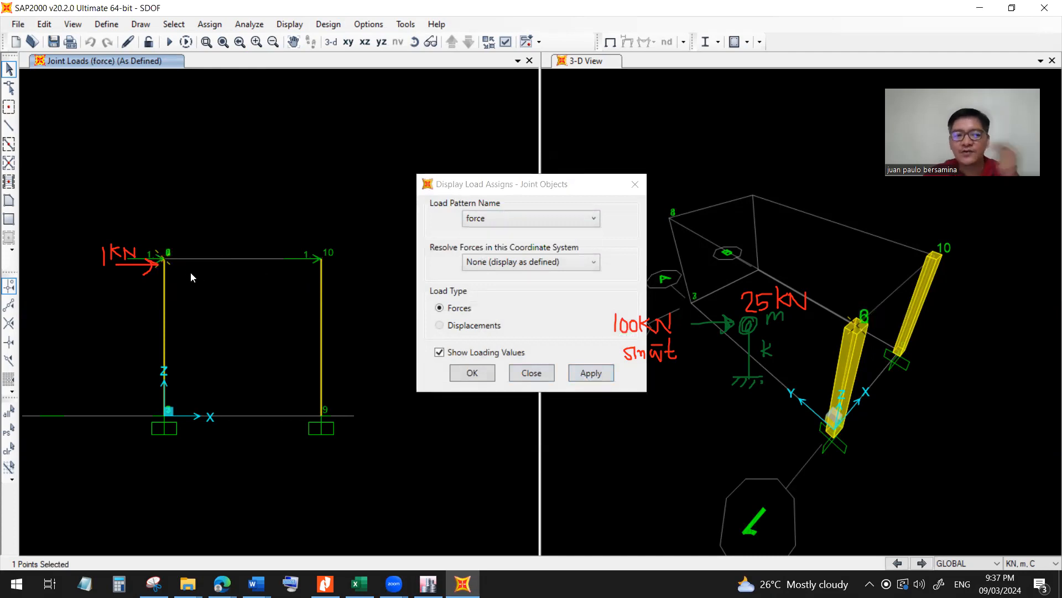
left_click(484, 375)
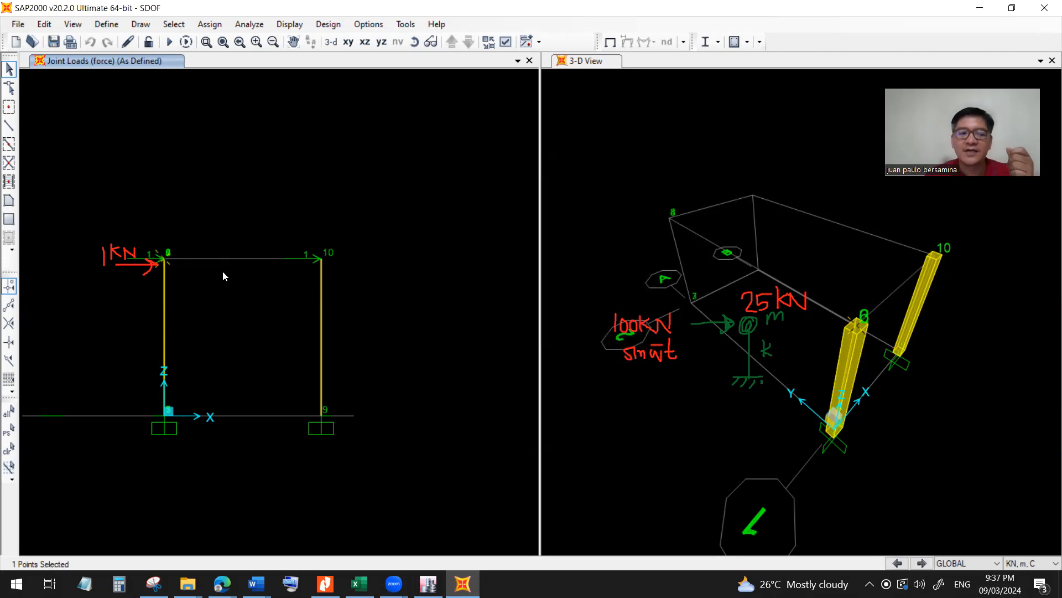
Review the amplitude of the forceSINE time history function, leaving the function definitions without changes.
left_click(107, 24)
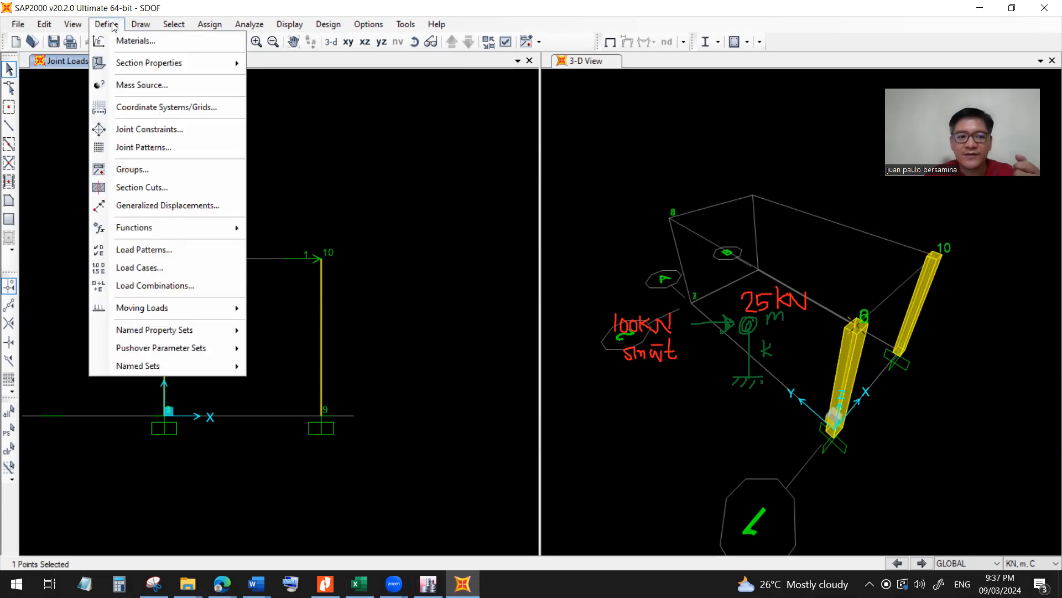
mouse_move(166, 227)
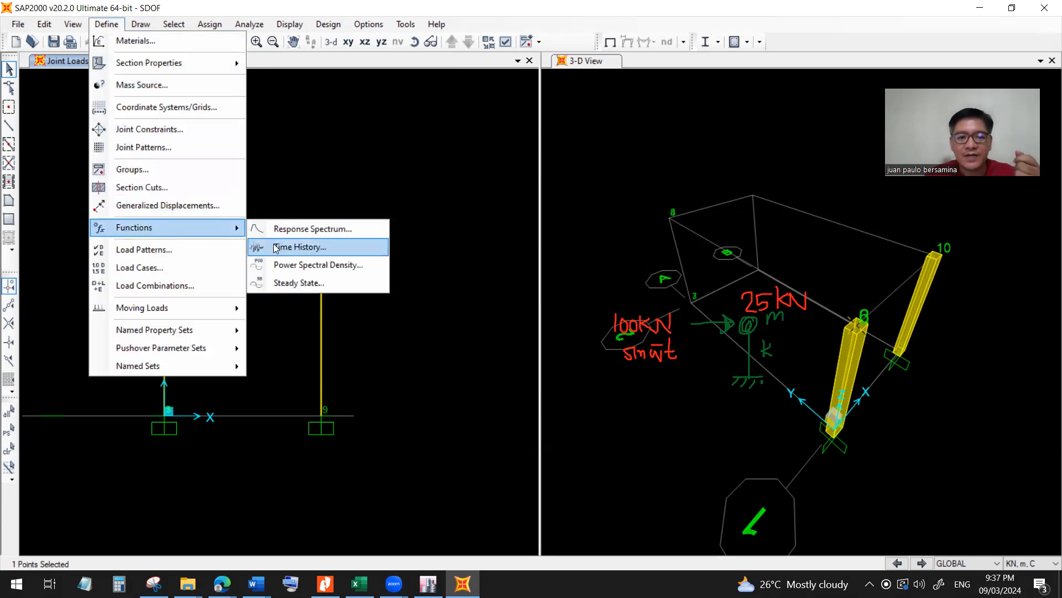
left_click(273, 246)
left_click(422, 262)
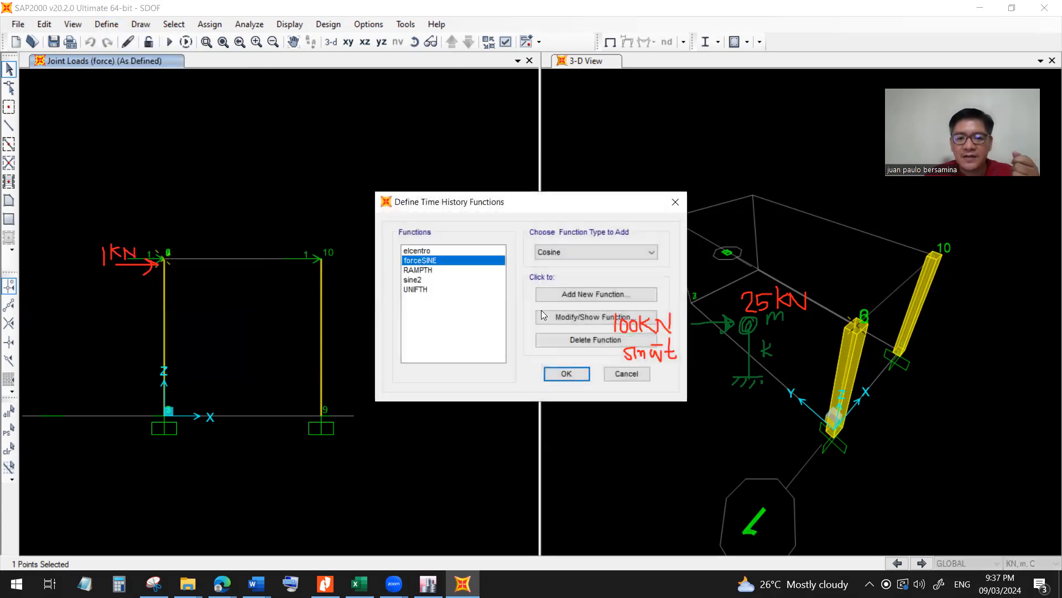
left_click(583, 314)
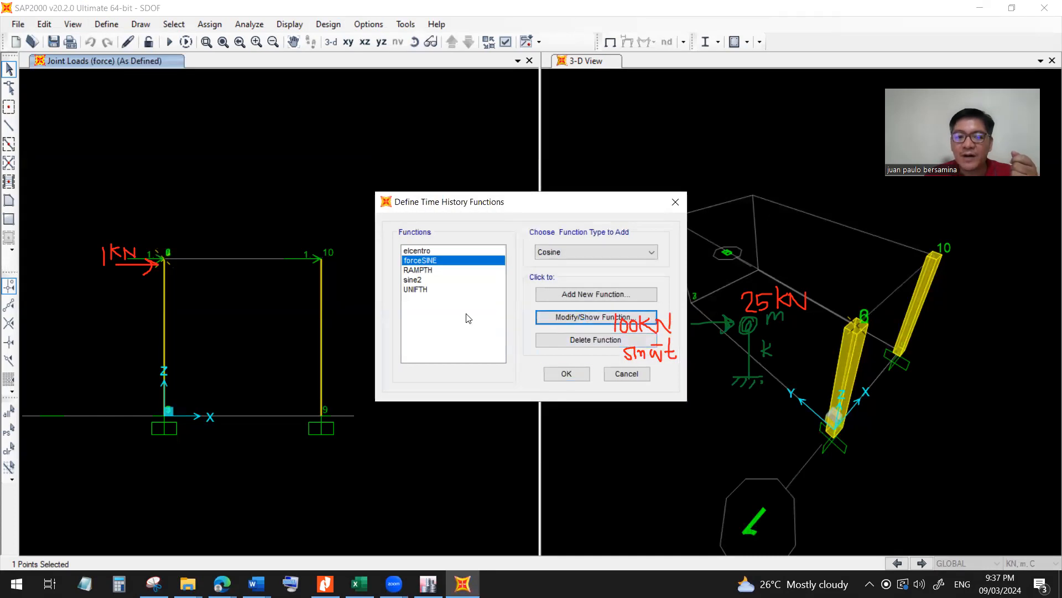
left_click_drag(486, 237, 449, 227)
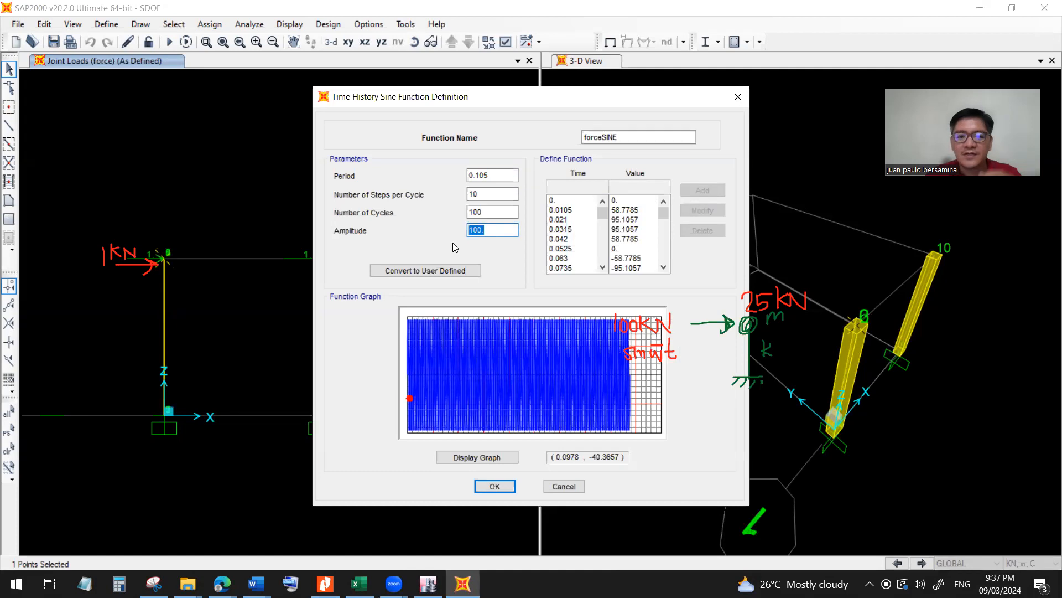
left_click(565, 486)
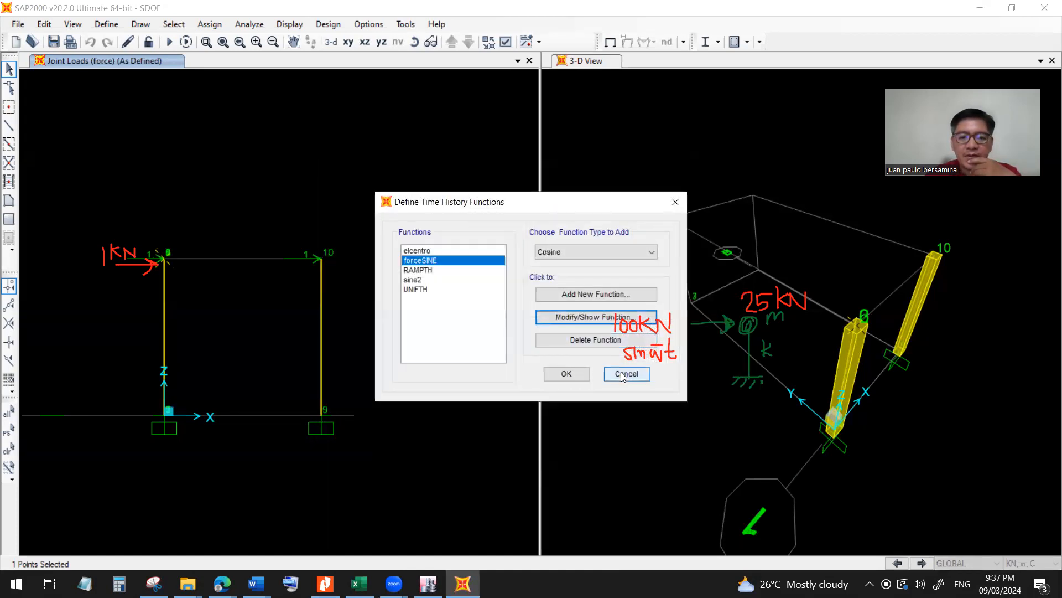
left_click(628, 374)
Review the load type, load pattern, function and scale factor applied in the force load case, leaving the load cases without changes.
left_click(106, 24)
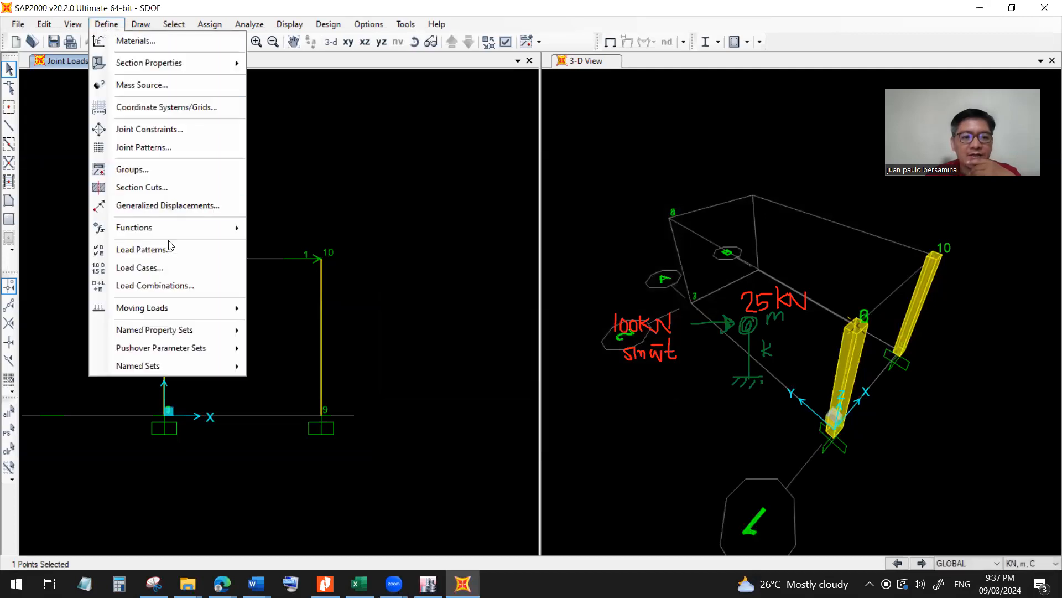
left_click(163, 267)
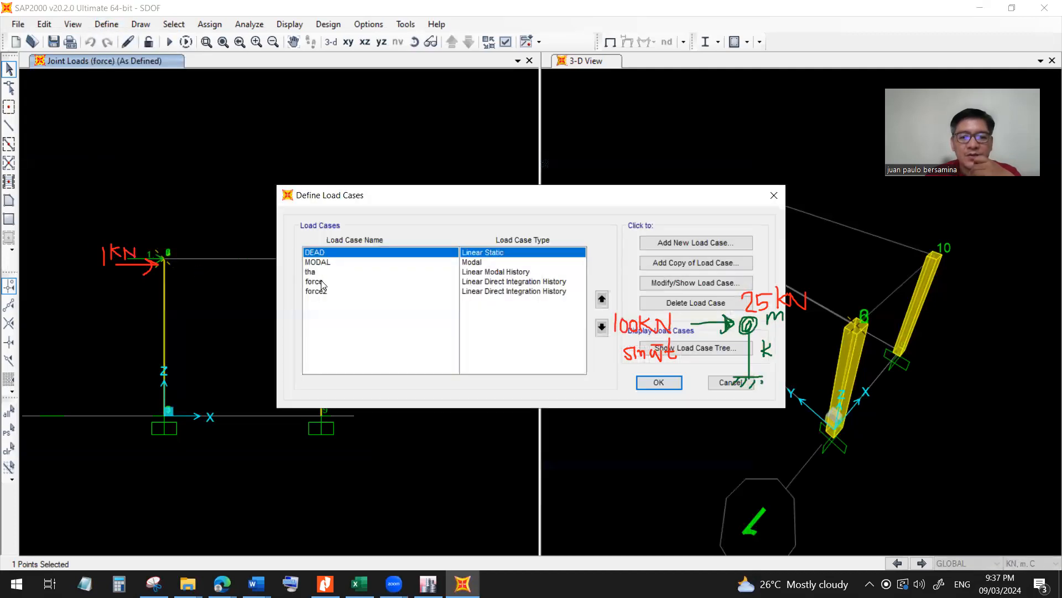
left_click(323, 282)
left_click(690, 285)
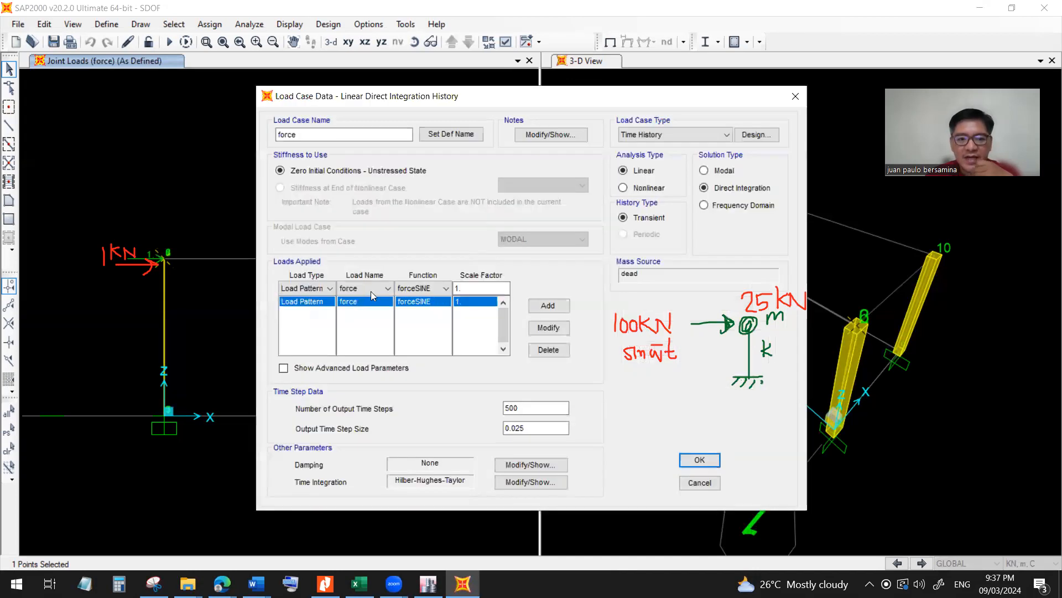
left_click(307, 289)
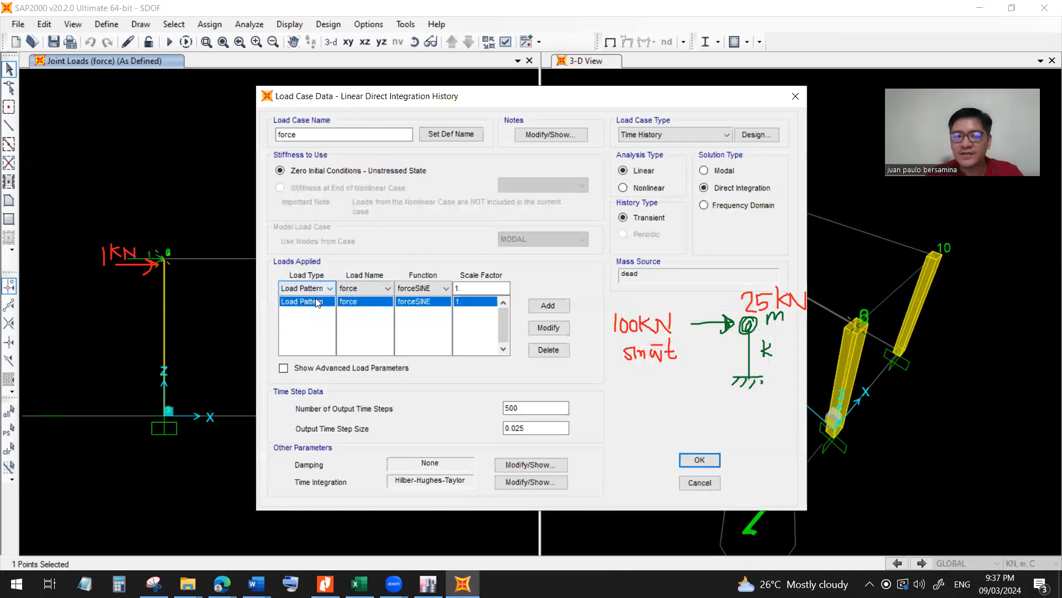
left_click(327, 306)
left_click(137, 267)
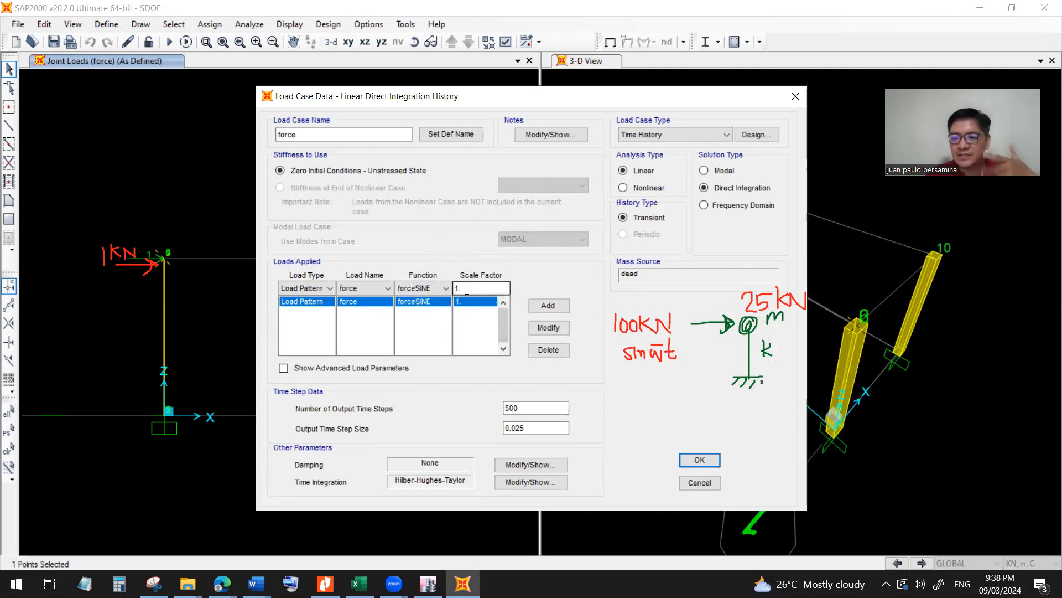
left_click(695, 484)
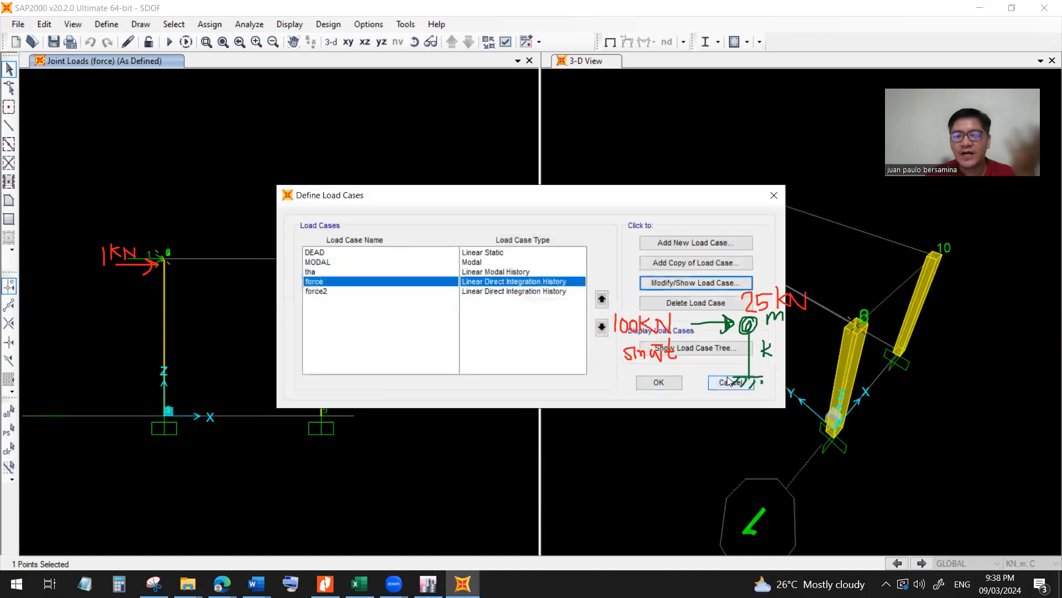
left_click(729, 382)
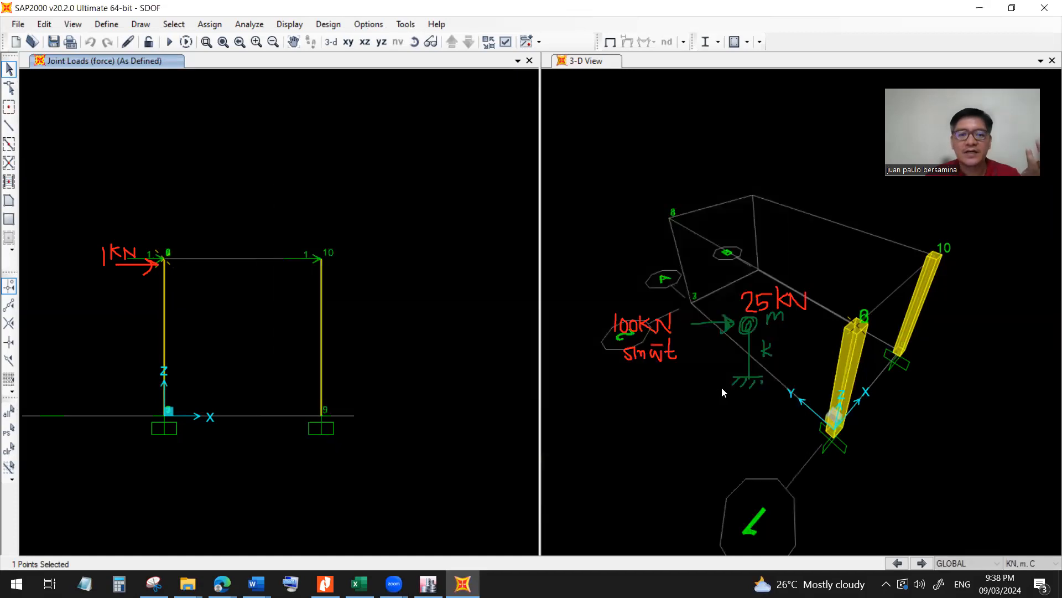
Run the analysis for the DEAD, MODAL, force and force2 load cases.
left_click(169, 42)
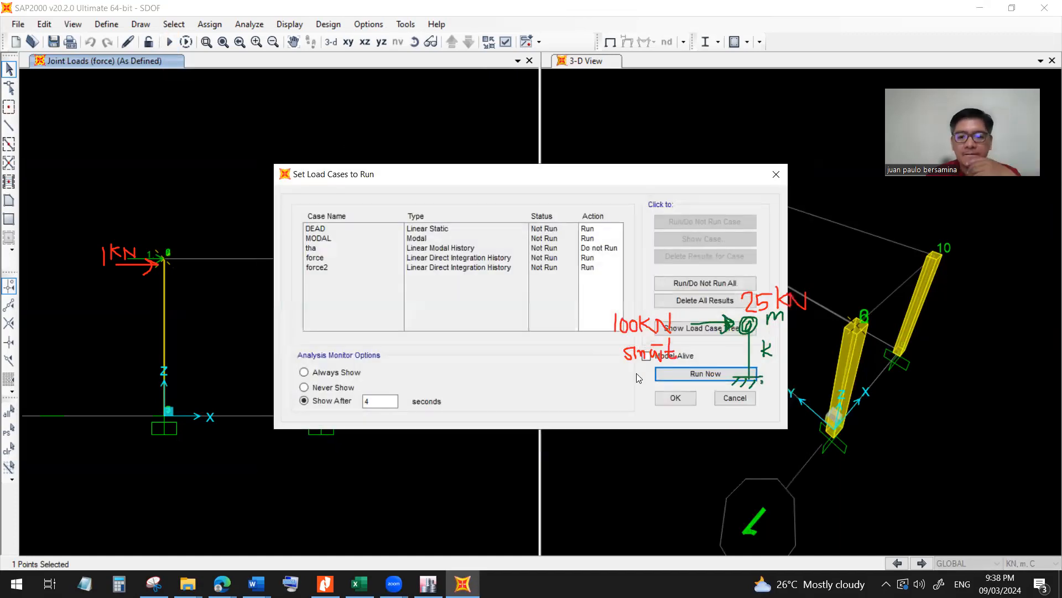
left_click(668, 373)
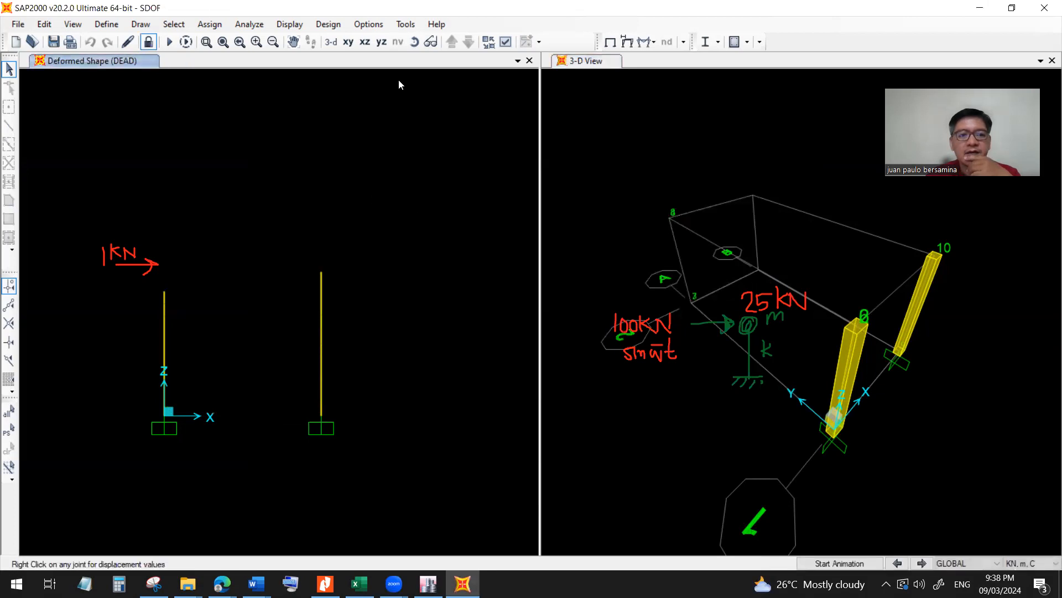
Display the deformed shape of the MODAL case for mode 1 and check its period and frequency.
left_click(285, 25)
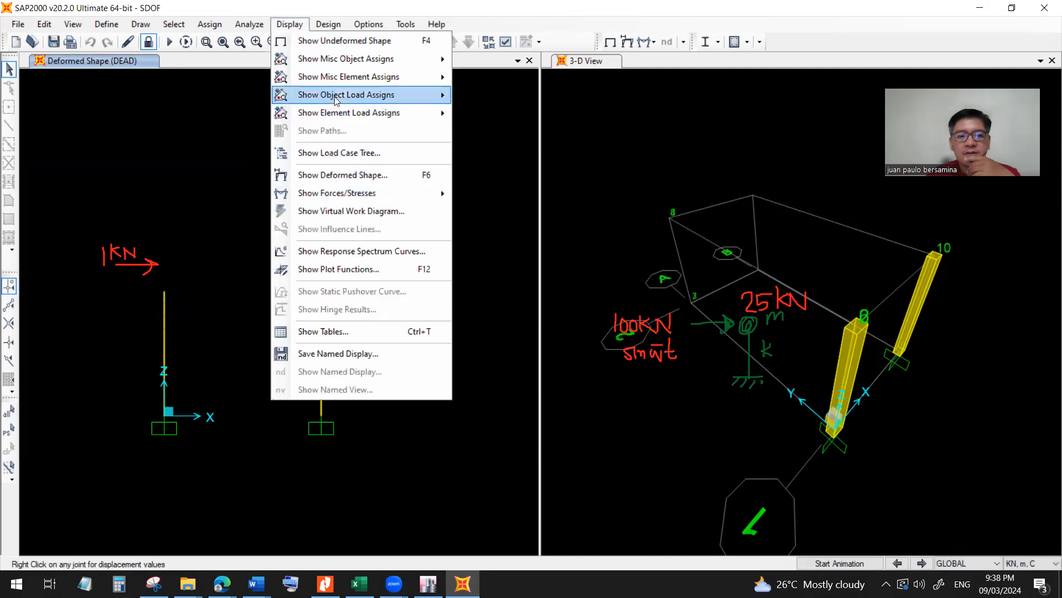
left_click(624, 41)
left_click(627, 43)
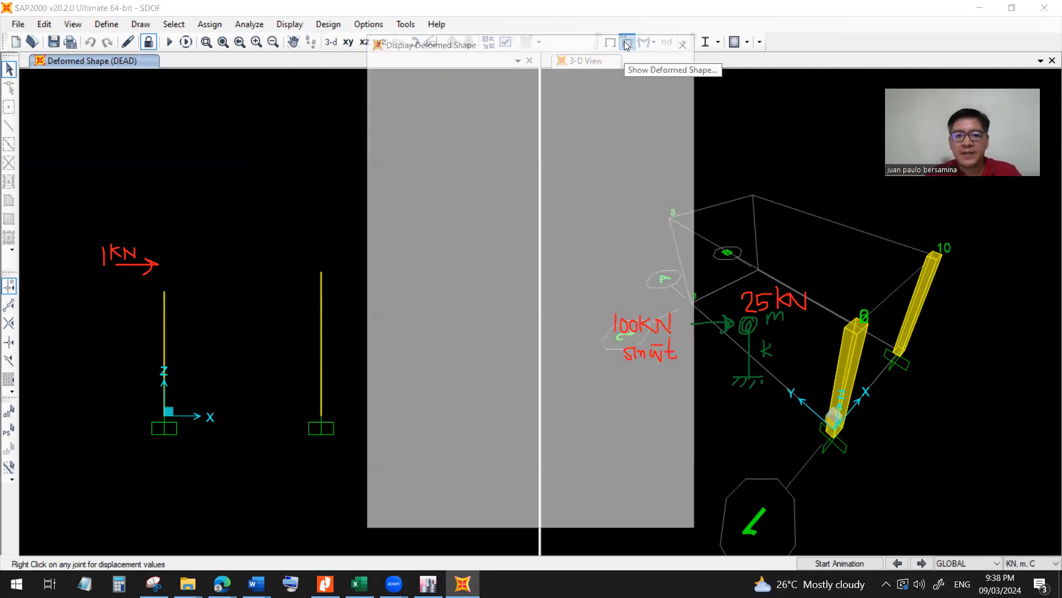
left_click(528, 73)
left_click(527, 100)
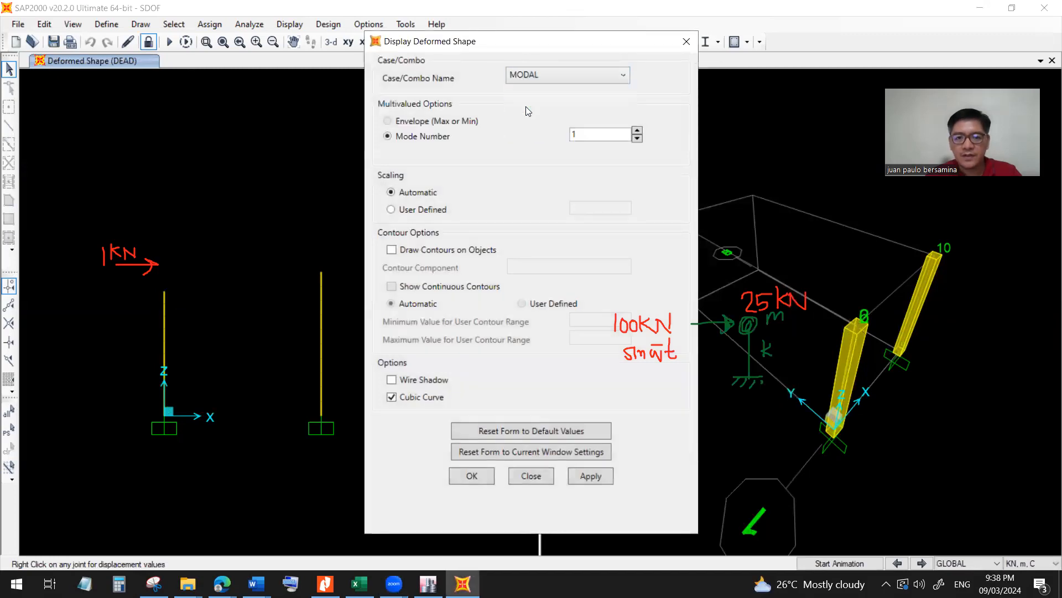
left_click(593, 483)
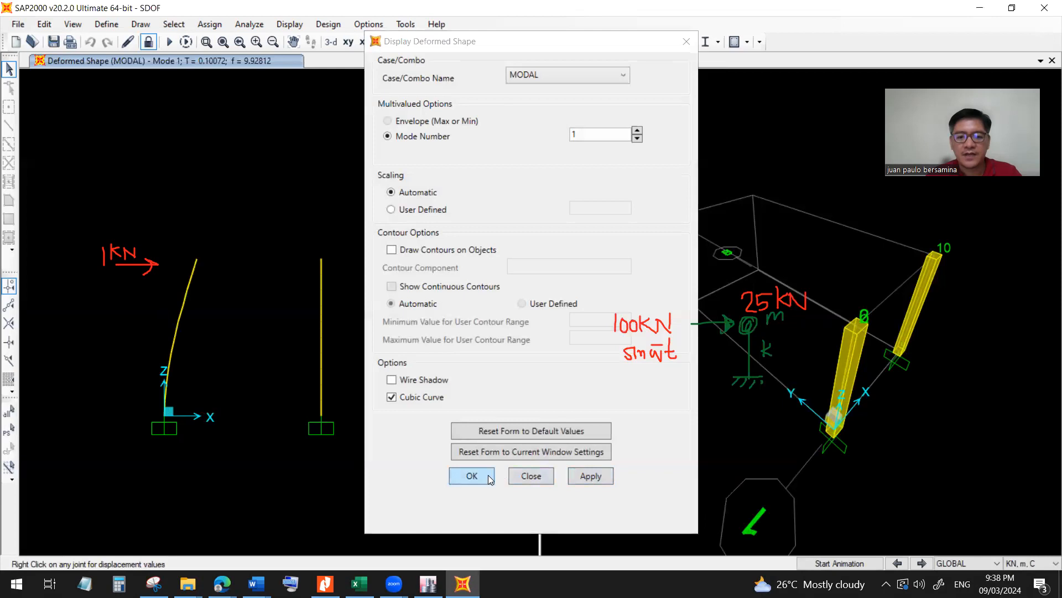
left_click(471, 476)
left_click(213, 67)
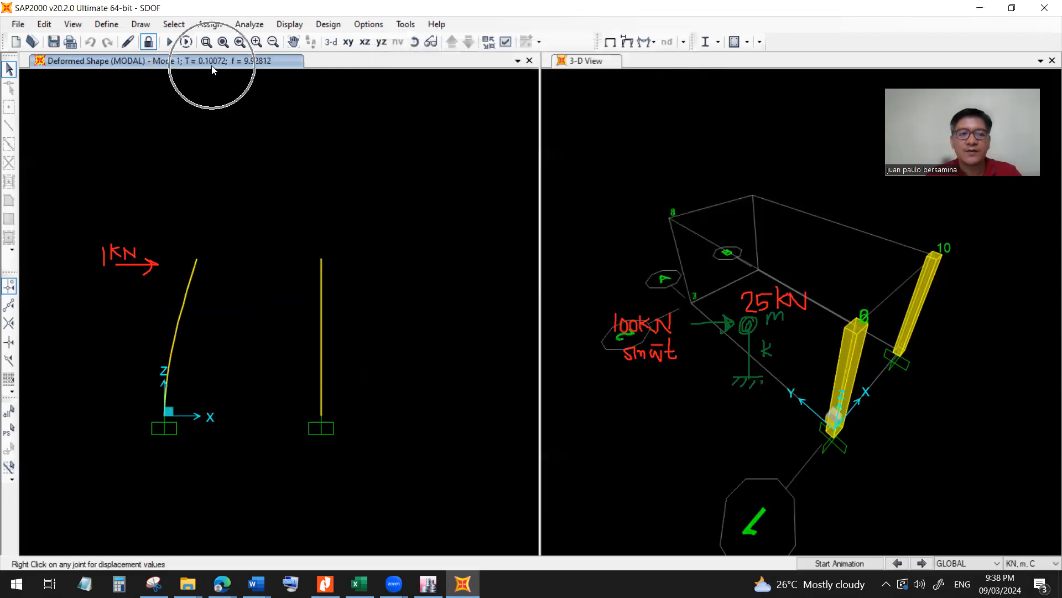
left_click(212, 67)
left_click(213, 67)
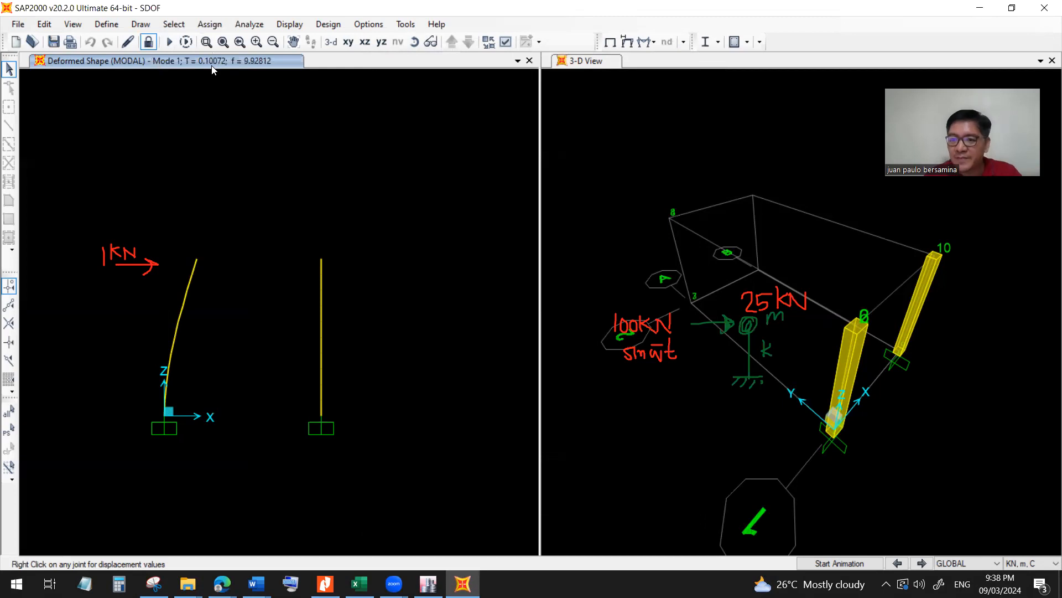
Display the joint forces of the DEAD load pattern with their loading values in the 3-D view.
key("ctrl")
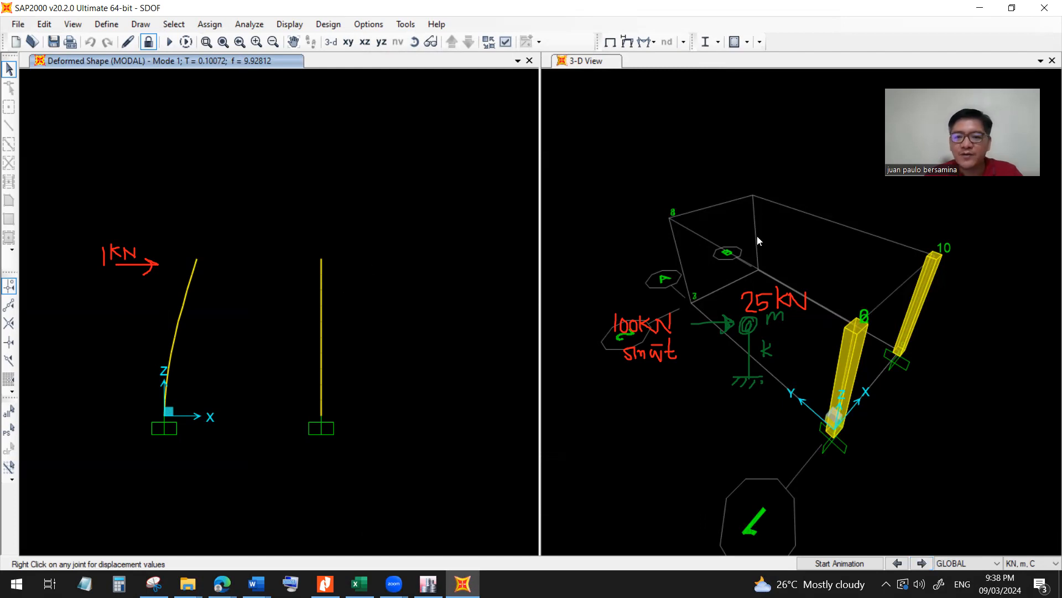
left_click(762, 145)
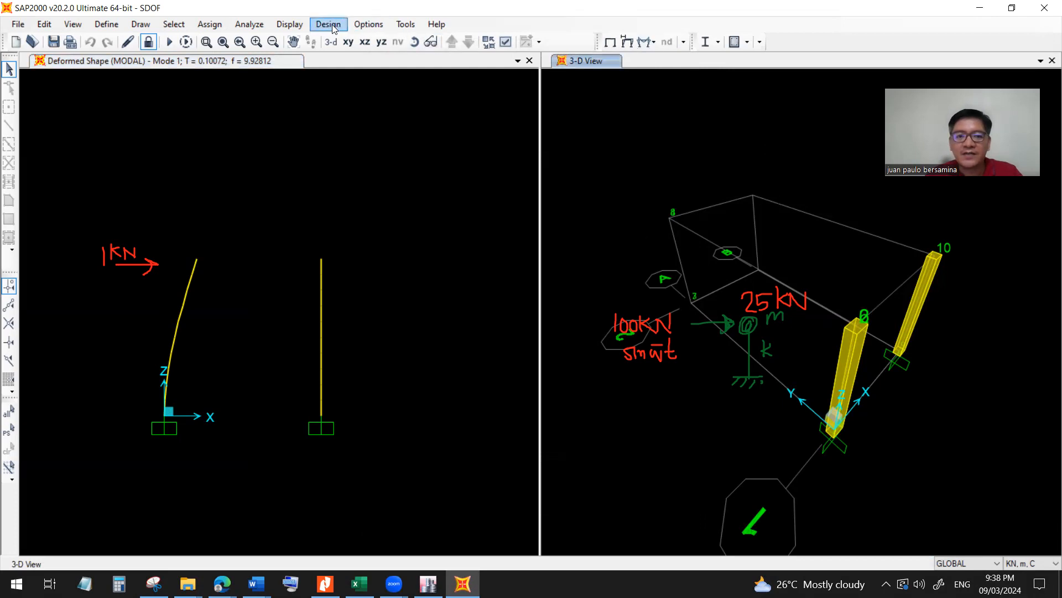
left_click(289, 25)
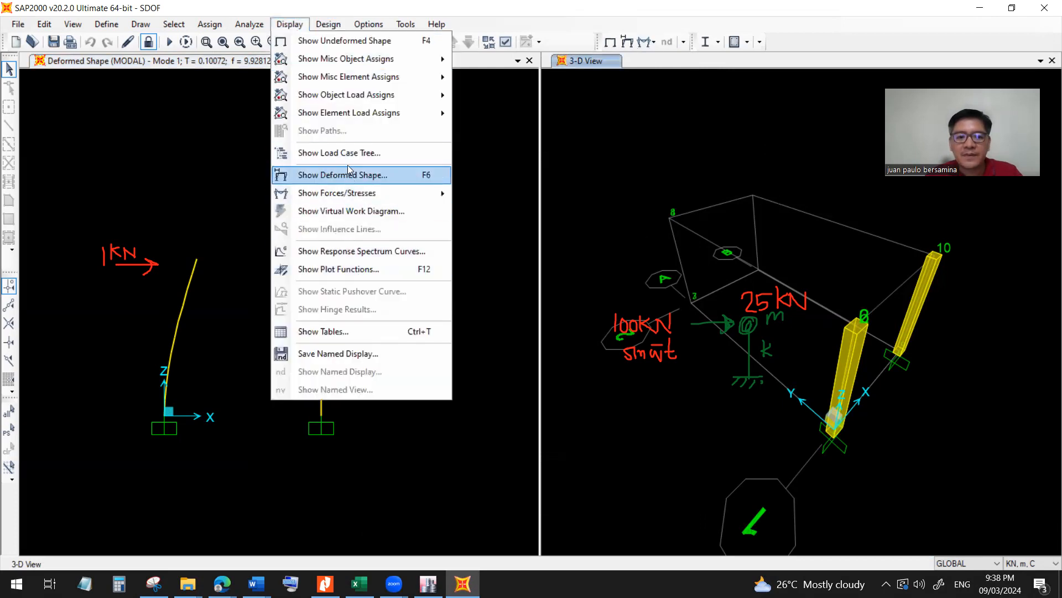
mouse_move(360, 99)
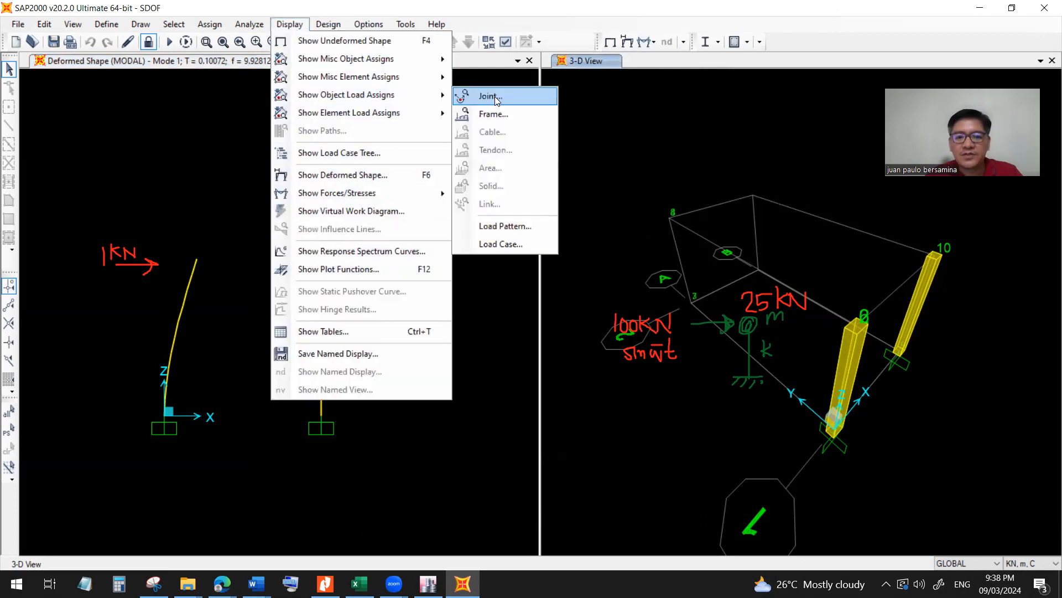
left_click(496, 98)
left_click(537, 221)
left_click(522, 231)
left_click(592, 375)
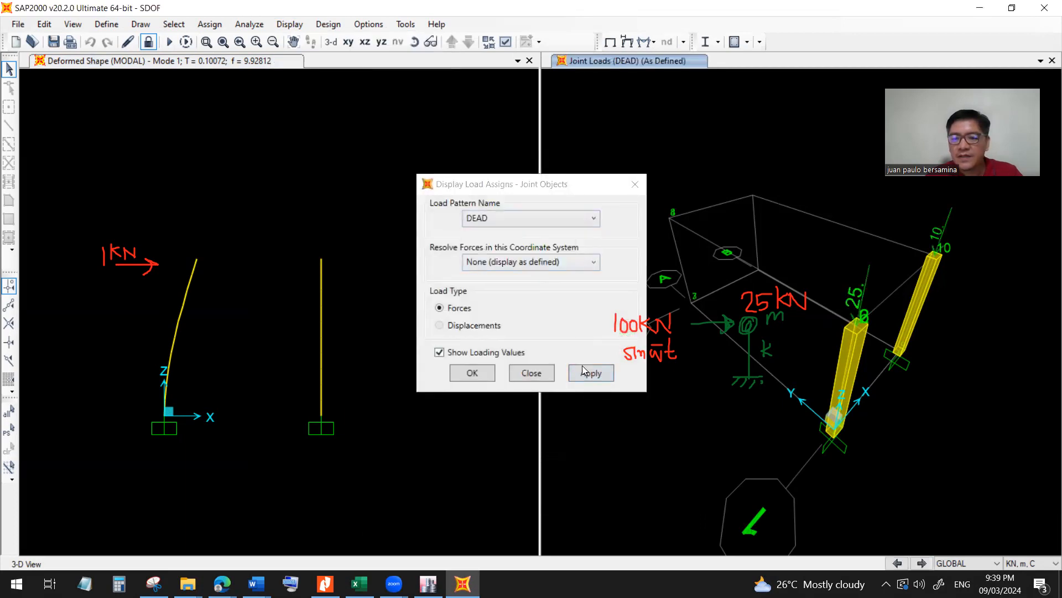
left_click(478, 374)
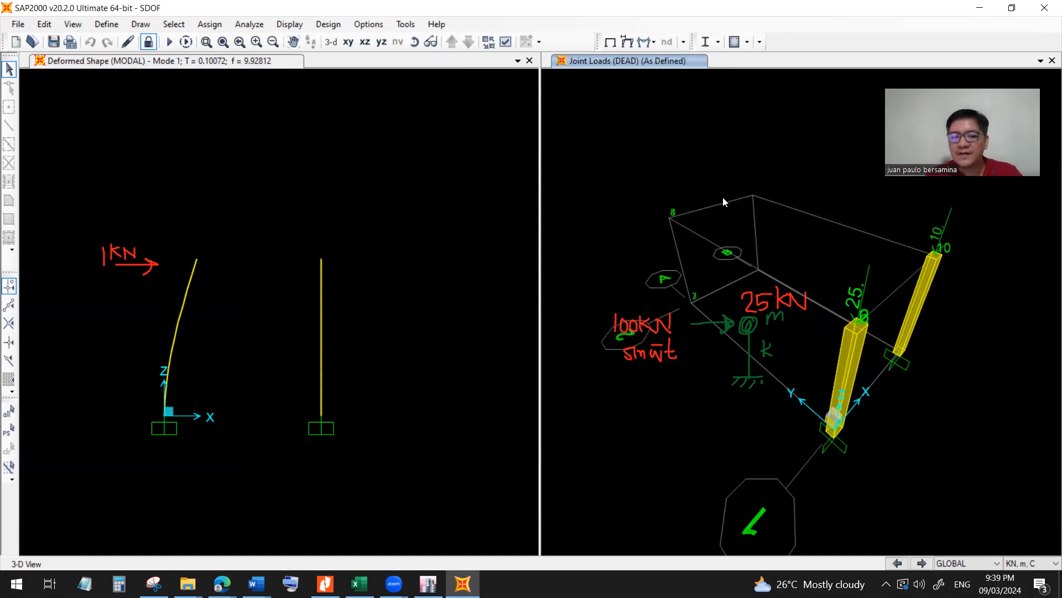
Compare the joint loads on the two columns and advance the MODAL deformed shape to mode 2 to check its period.
left_click(406, 234)
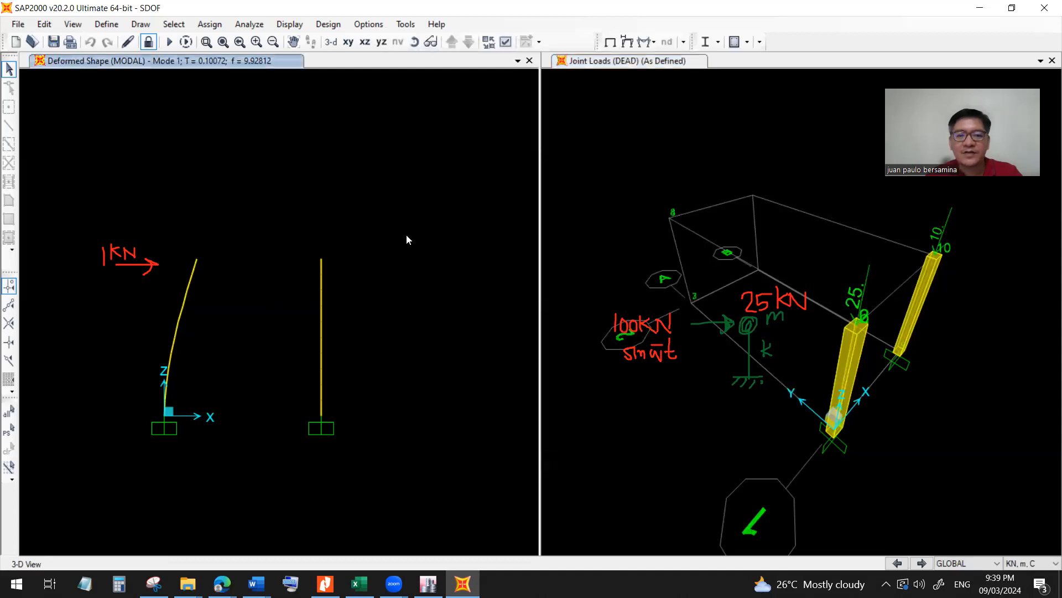
left_click(939, 236)
key("ctrl")
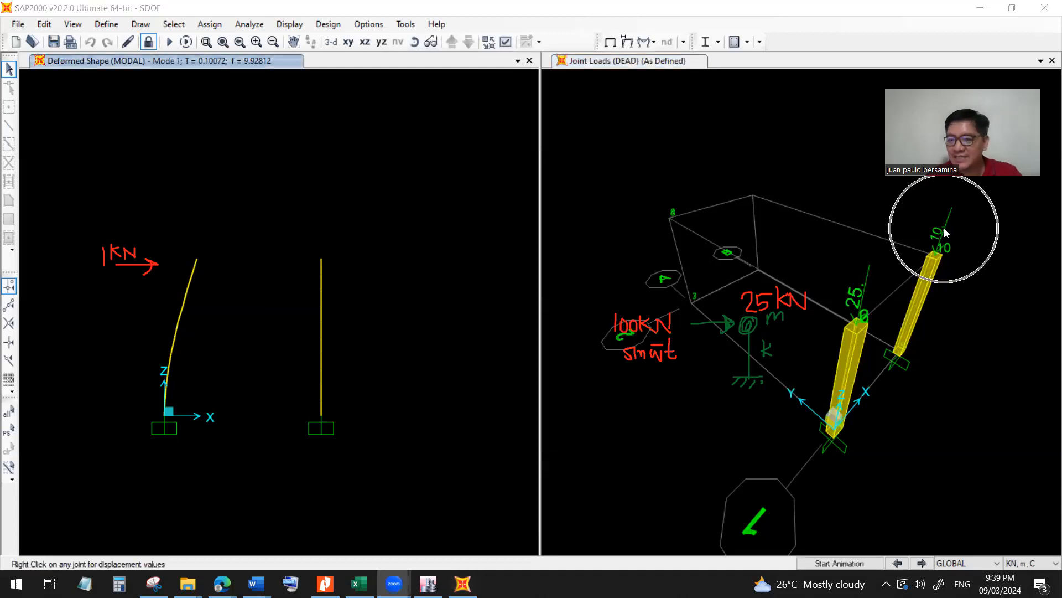
key("ctrl")
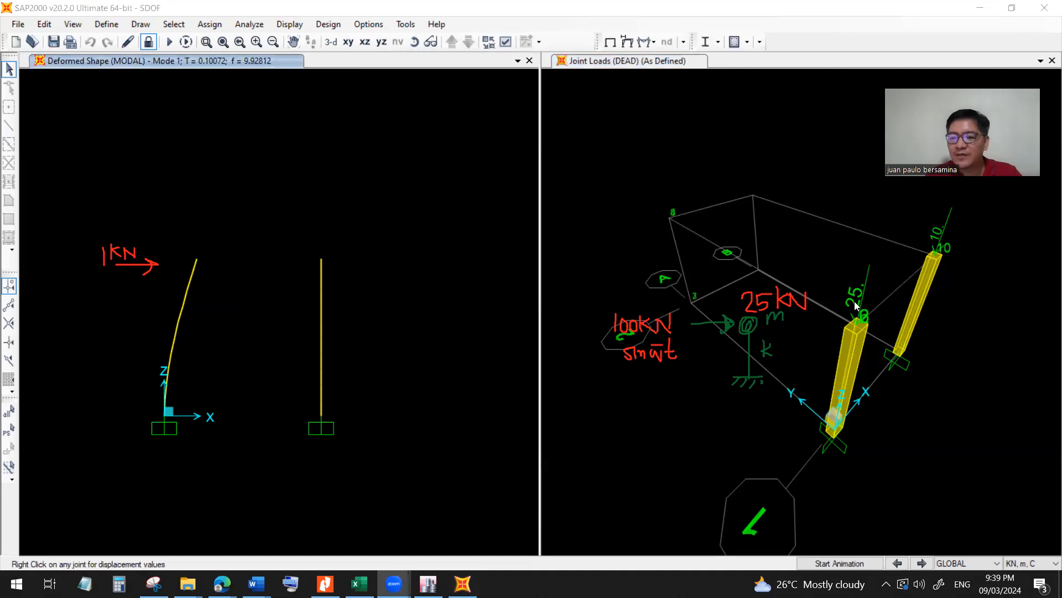
key("ctrl")
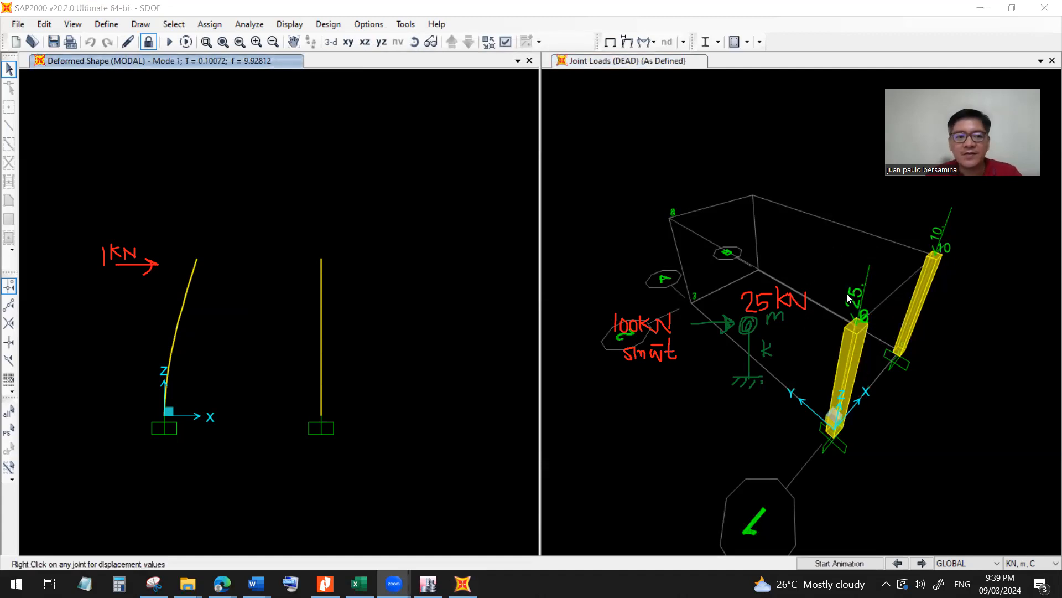
key("ctrl")
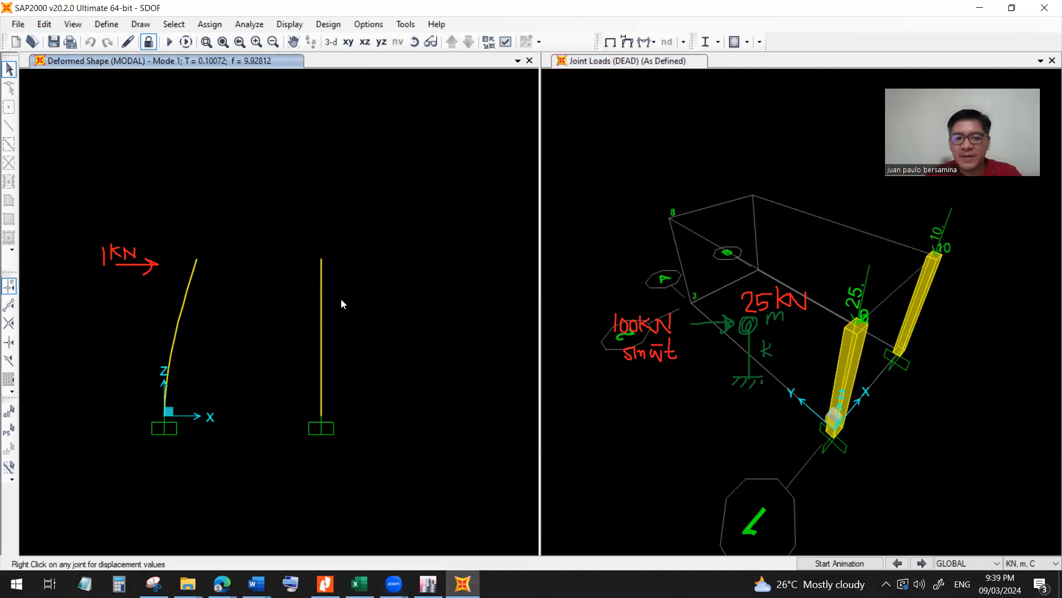
left_click(921, 562)
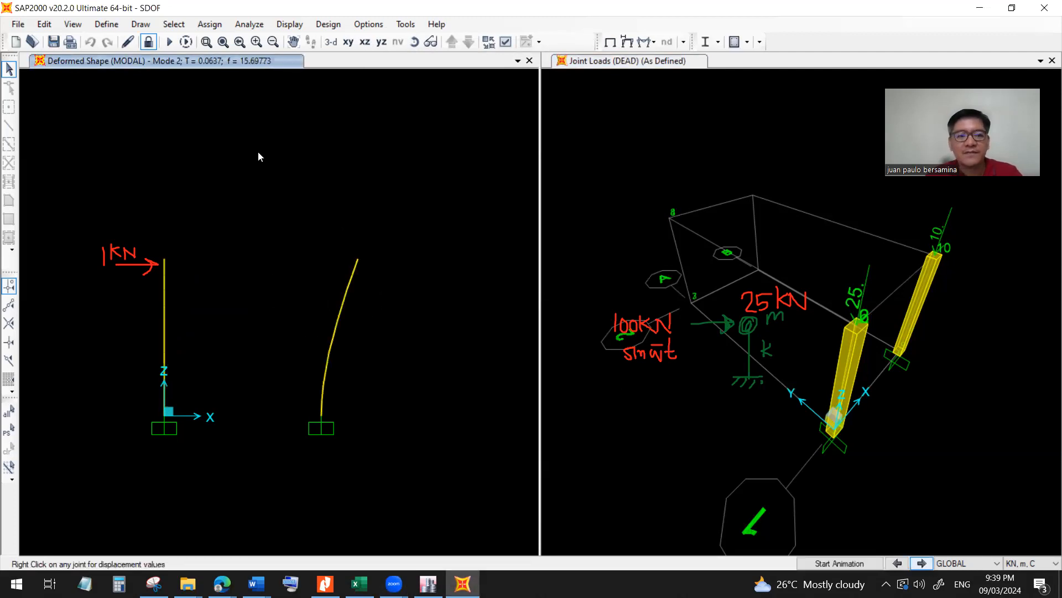
key("ctrl")
key("ctrl")
key("ctrl")
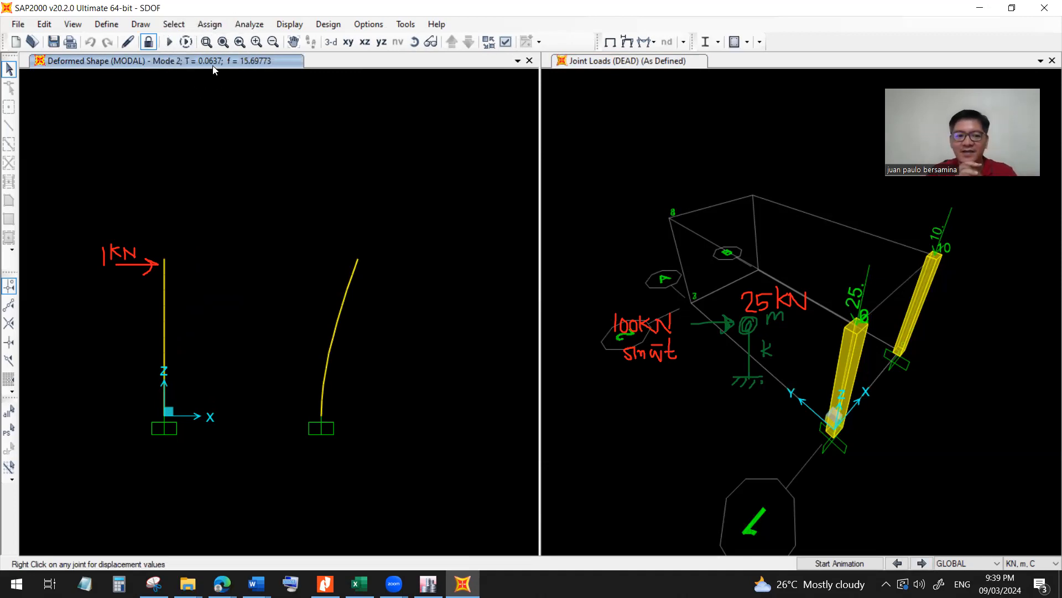
key("ctrl")
key("ctrl")
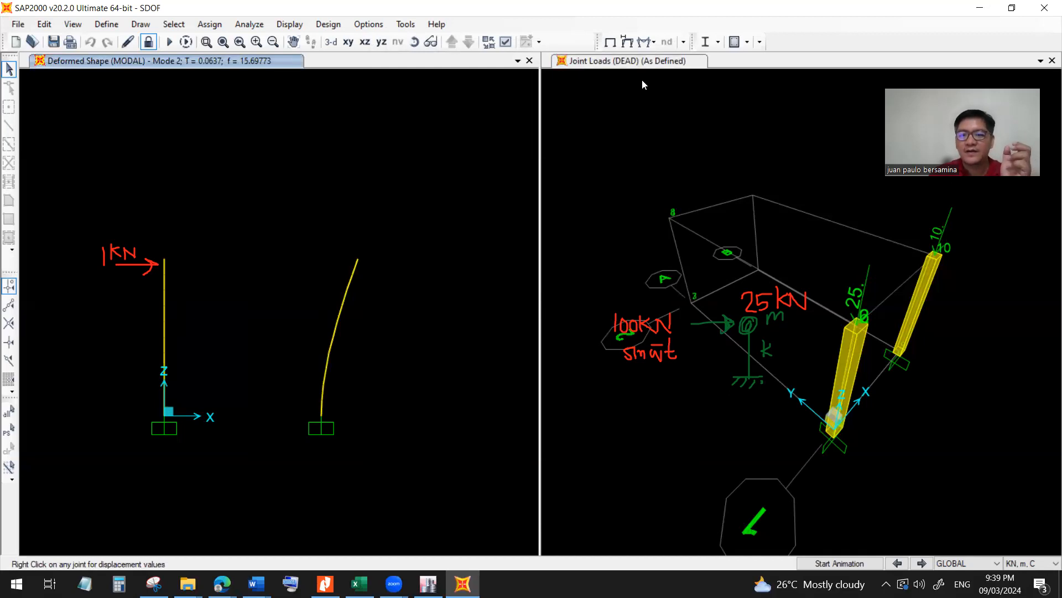
Annotate the period 0.1 above the first column and 0.06 above the second column in the deformed shape view.
left_click_drag(137, 216, 146, 228)
mouse_move(156, 213)
left_mouse_down()
mouse_move(156, 227)
mouse_move(151, 216)
left_mouse_up()
left_click(338, 230)
left_click_drag(330, 219, 360, 225)
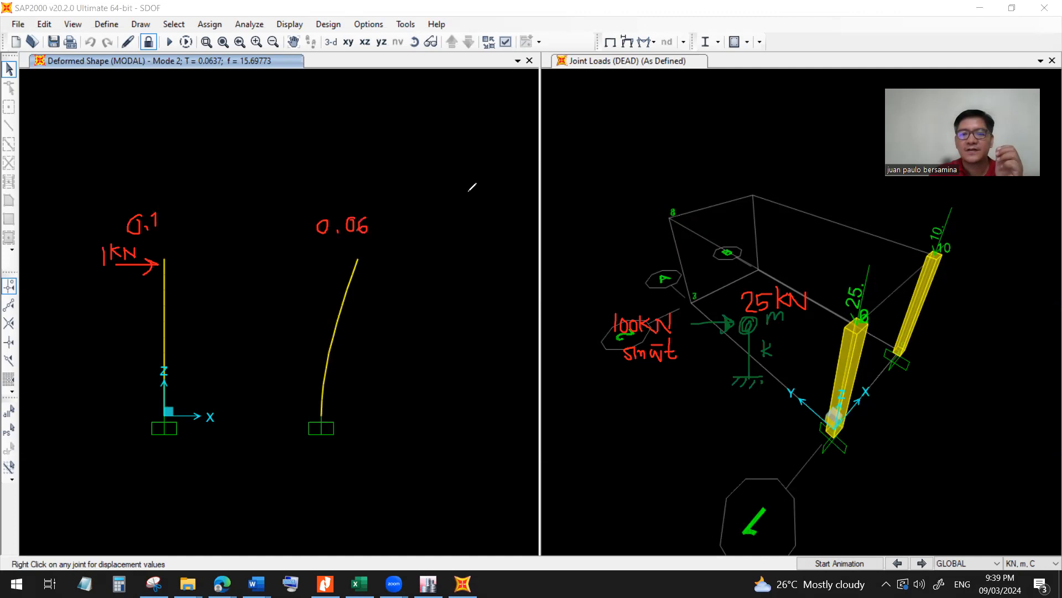
left_click(438, 281)
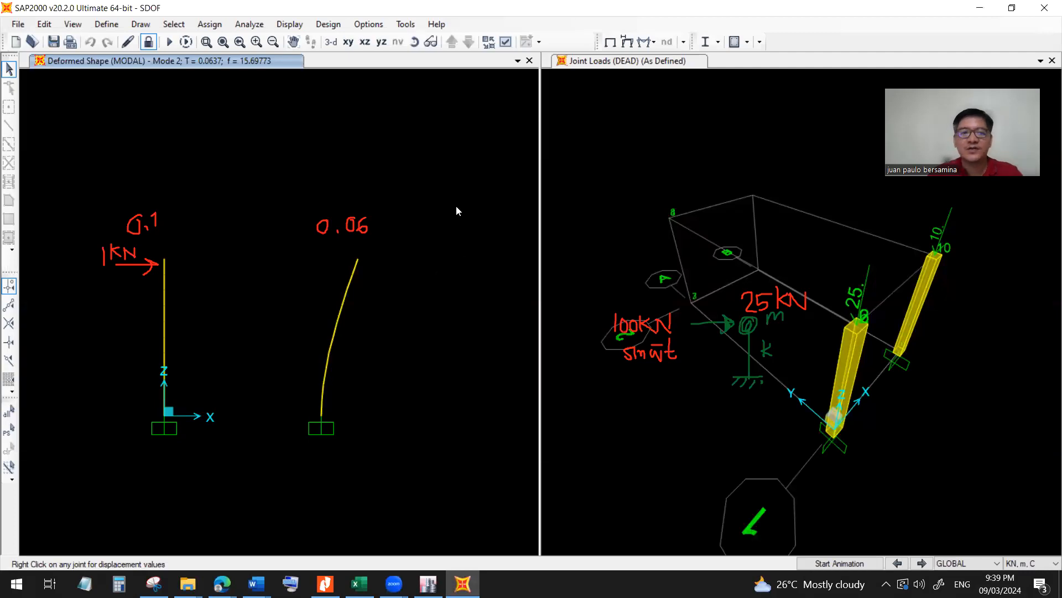
Plot the Joint2 and Joint10 functions against TIME for the force load case.
left_click(876, 347)
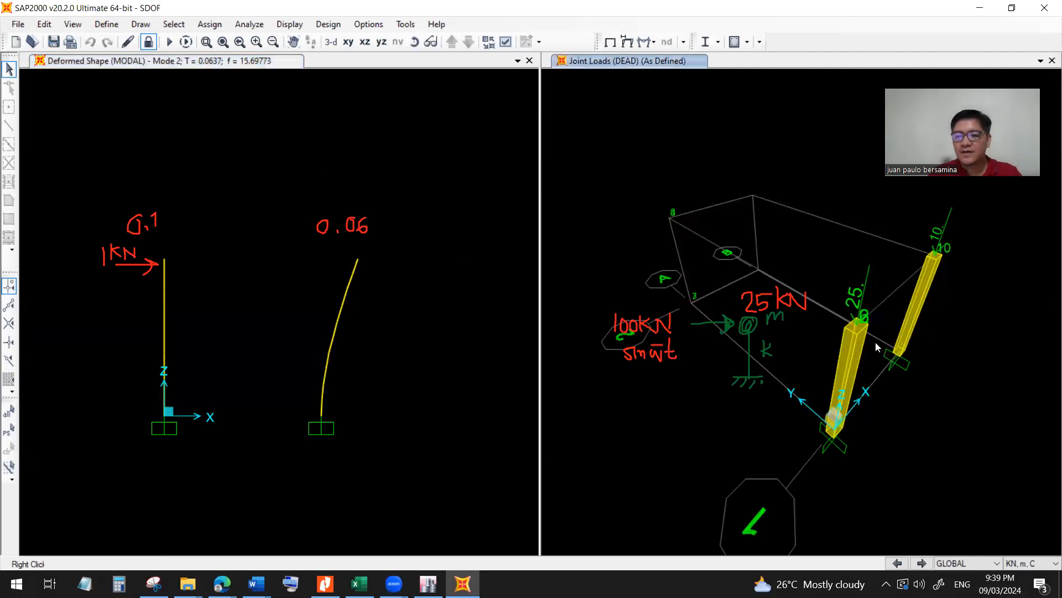
left_click(290, 24)
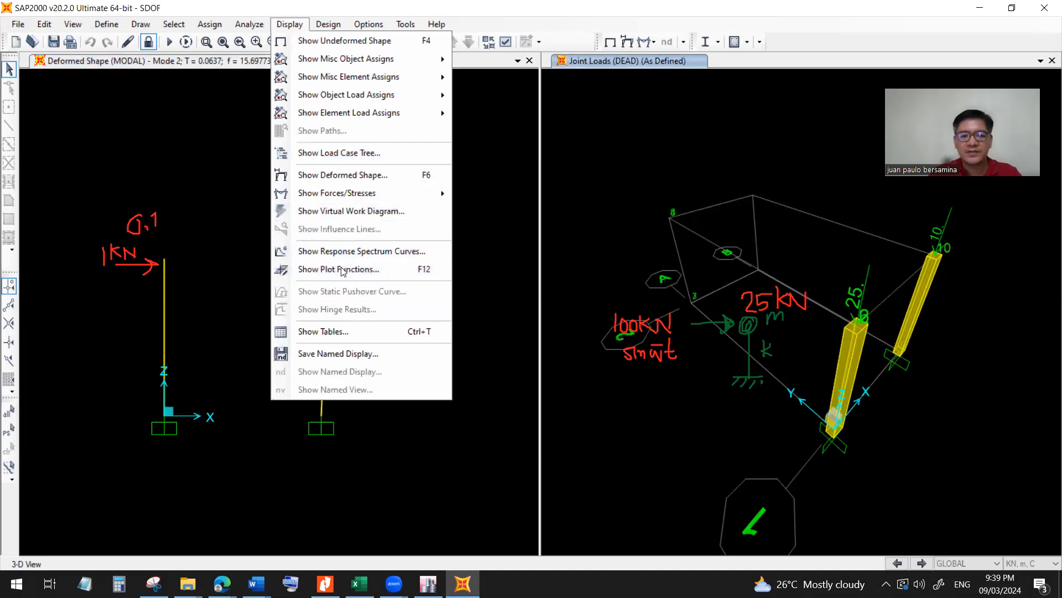
left_click(346, 269)
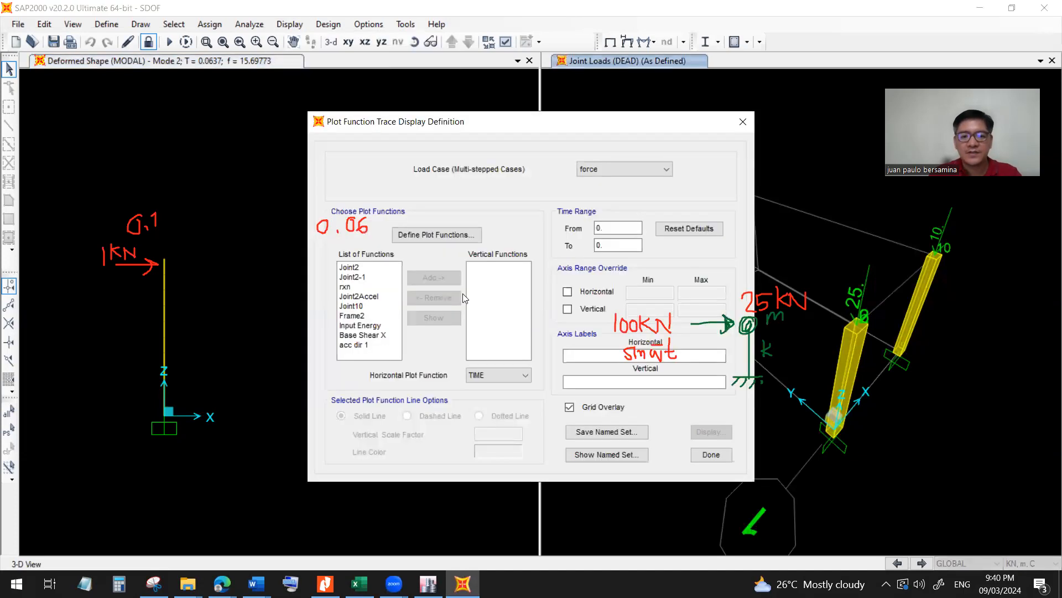
double_click(349, 268)
double_click(354, 296)
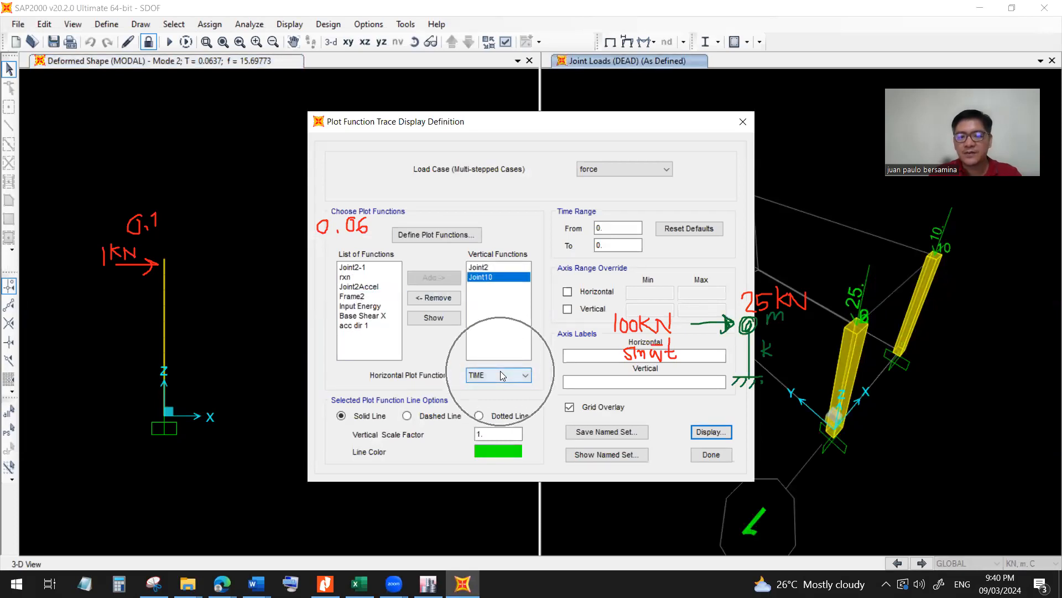
left_click(712, 433)
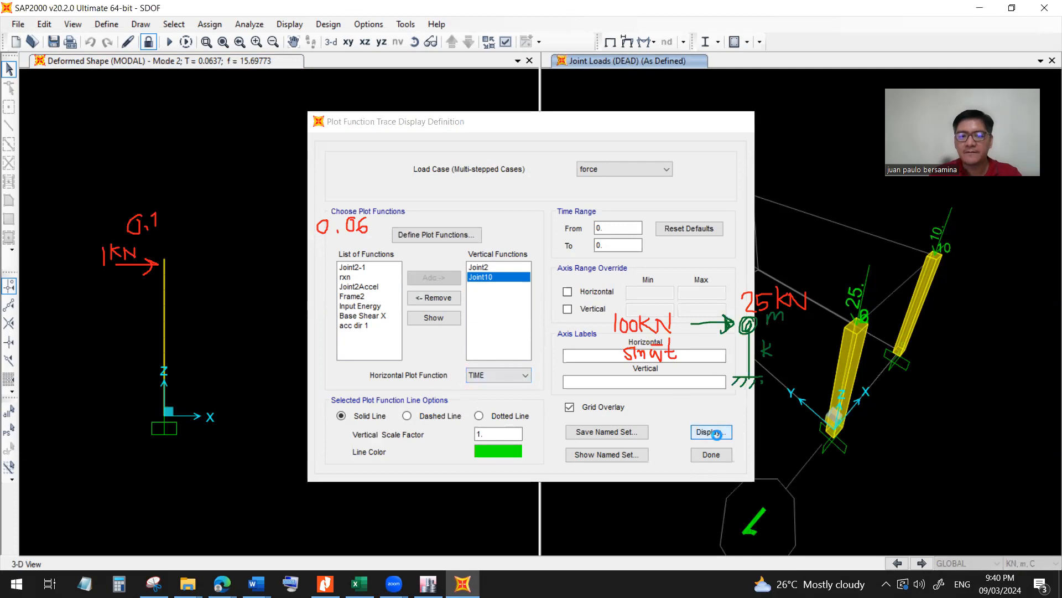
left_click(540, 270)
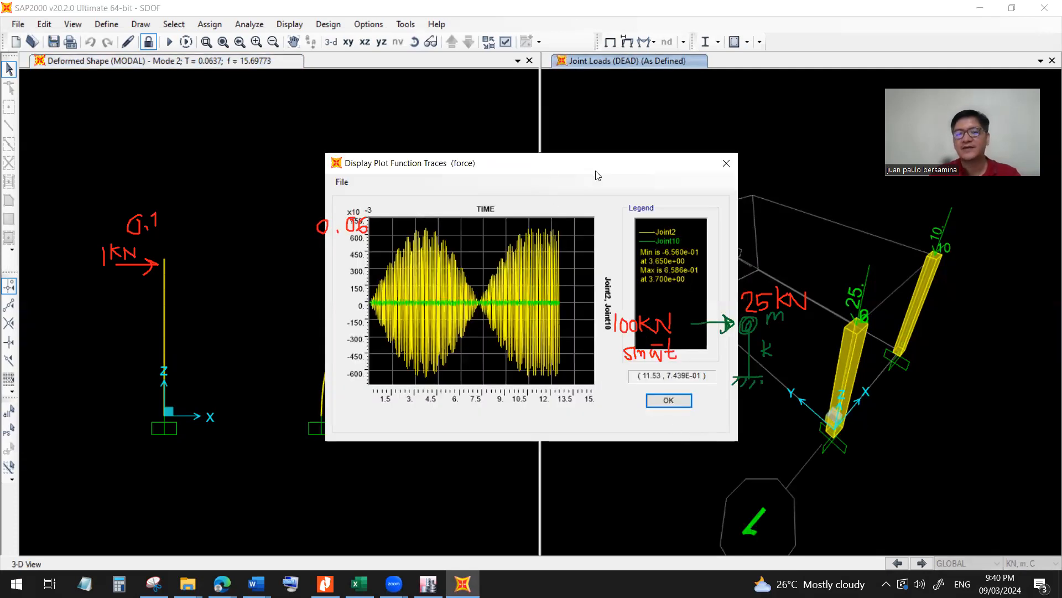
Compare the Joint2 and Joint10 traces with the two columns and their periods, moving the plot window aside as needed.
left_click_drag(597, 176, 674, 190)
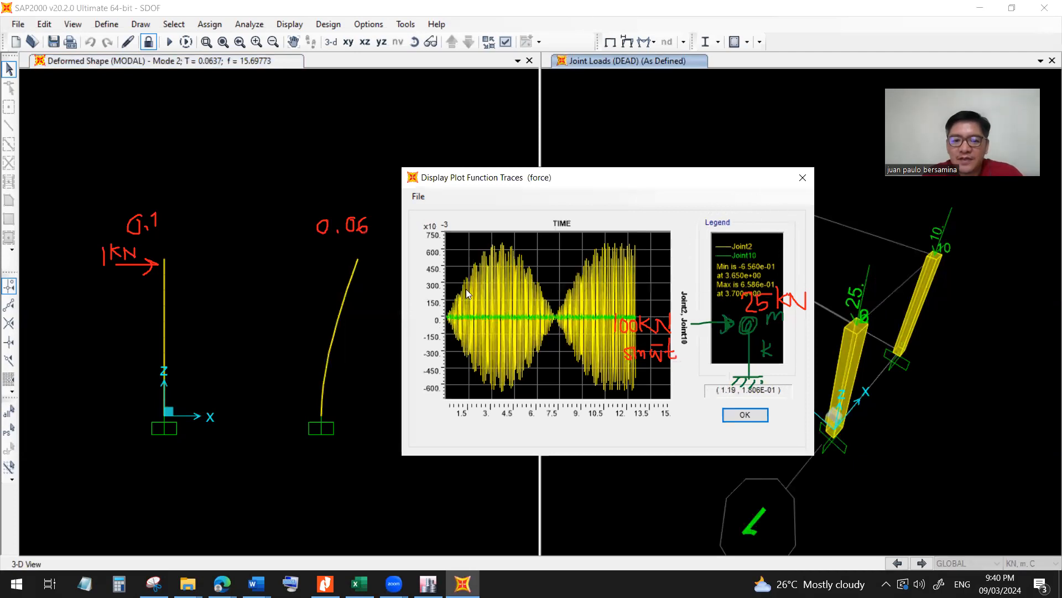
left_click_drag(598, 182, 592, 181)
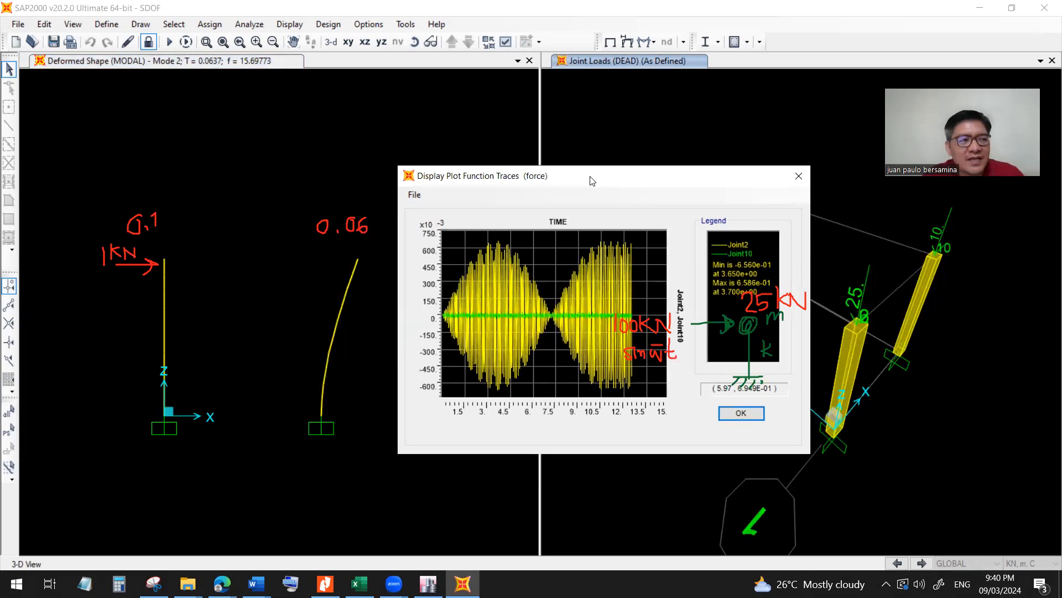
left_click_drag(592, 181, 589, 179)
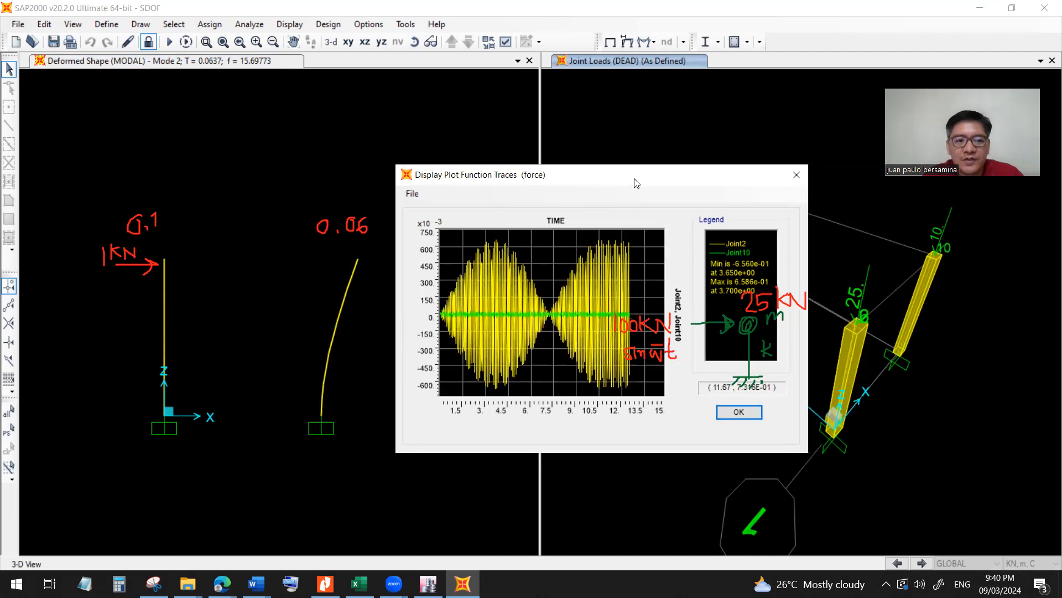
left_click_drag(627, 179, 332, 67)
key("ctrl")
left_click_drag(307, 64, 643, 227)
key("ctrl")
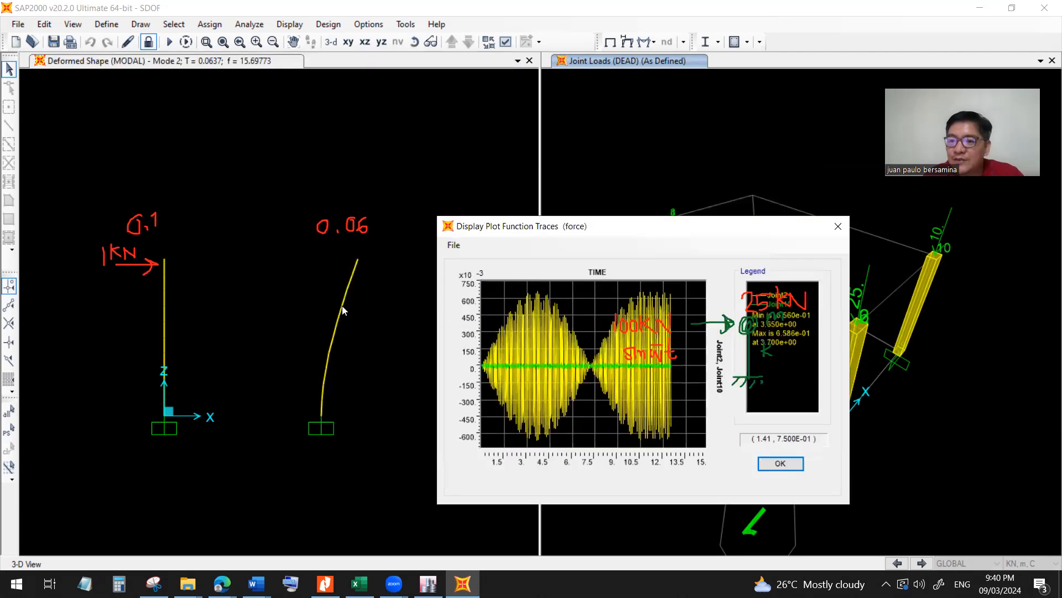
key("ctrl")
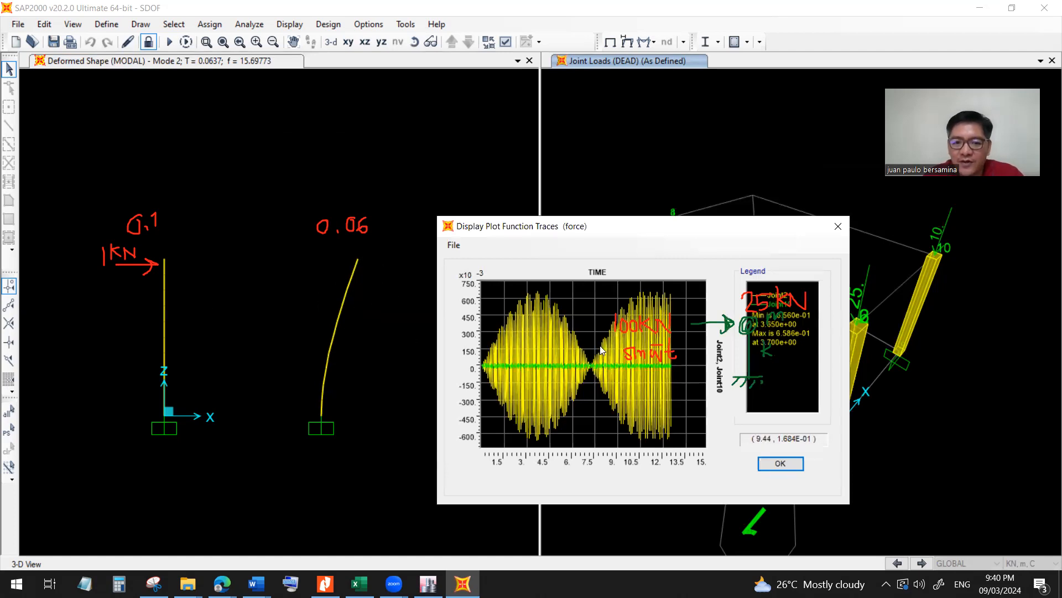
key("ctrl")
key("ctrl")
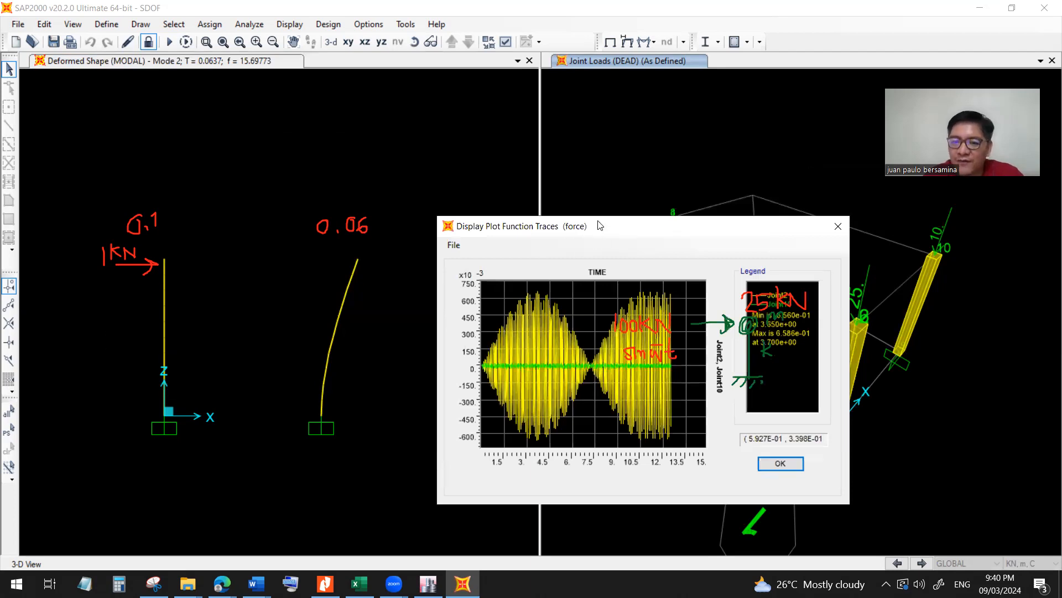
left_click_drag(598, 226, 568, 174)
key("ctrl")
key("ctrl")
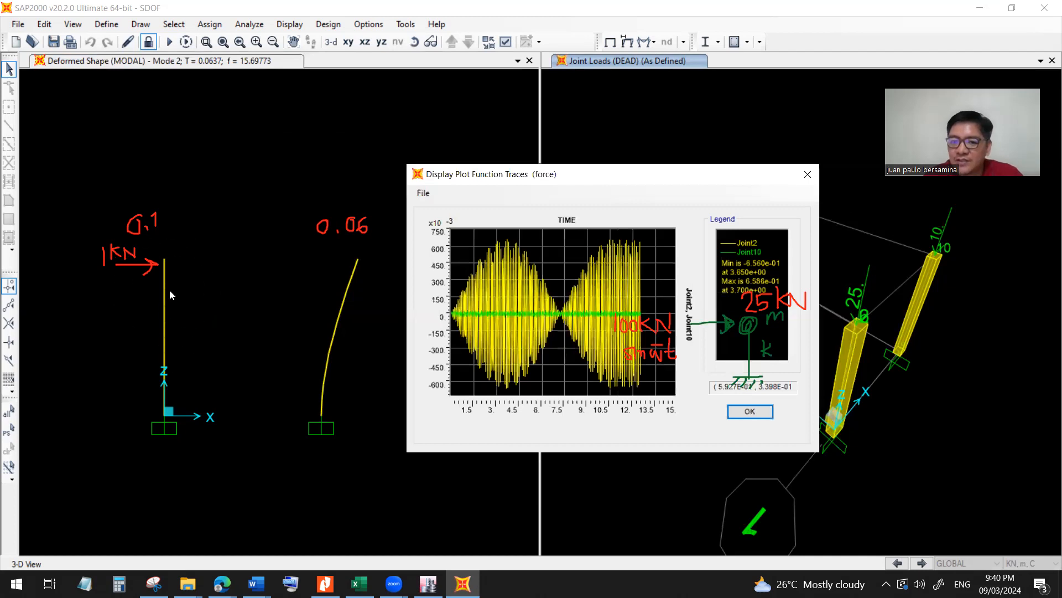
left_click_drag(623, 181, 330, 145)
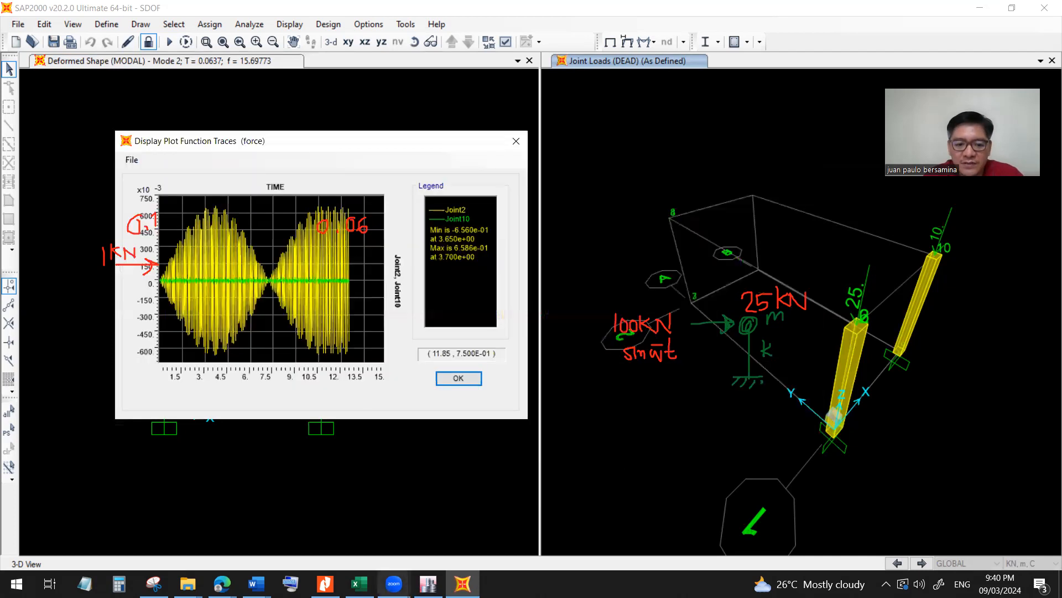
Switch to Excel, set cell G2 on the paz 4.5 forced reso sheet to 60, and reduce the window around the response chart.
left_click(359, 583)
scroll(740, 421, "down", 9)
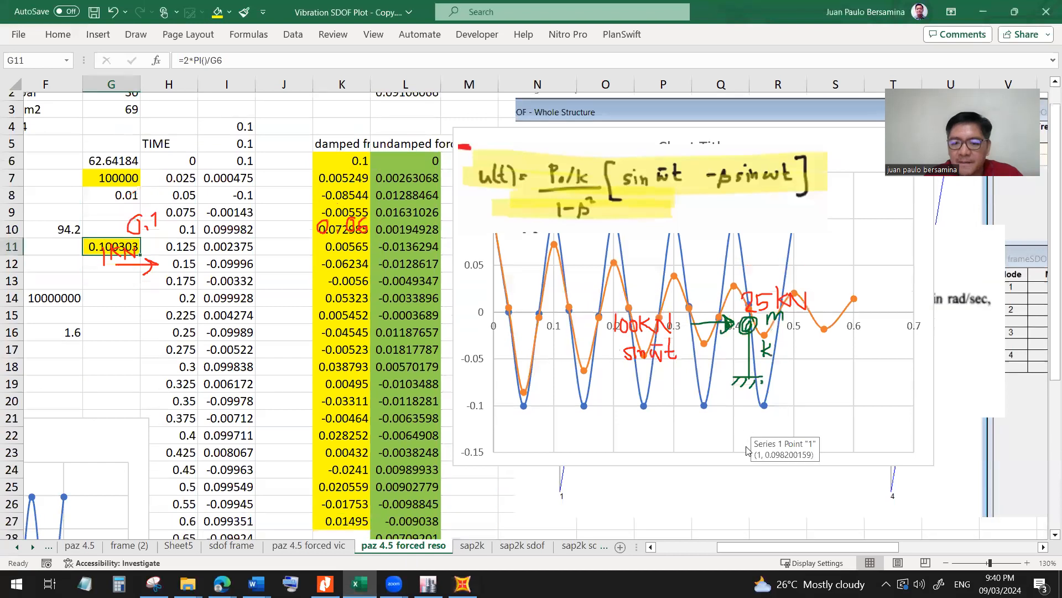
scroll(745, 447, "up", 9)
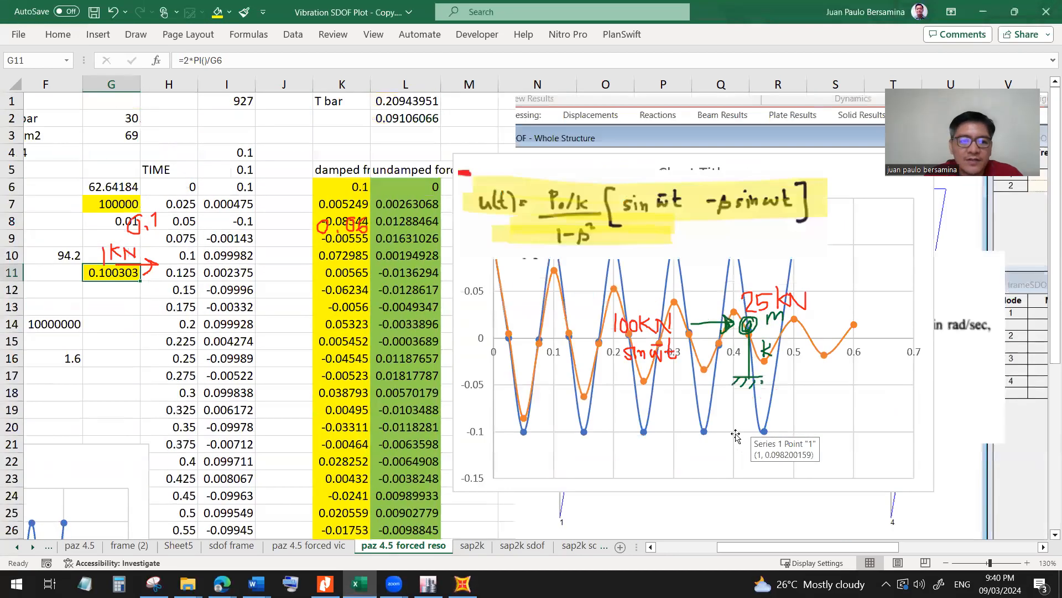
left_click(133, 120)
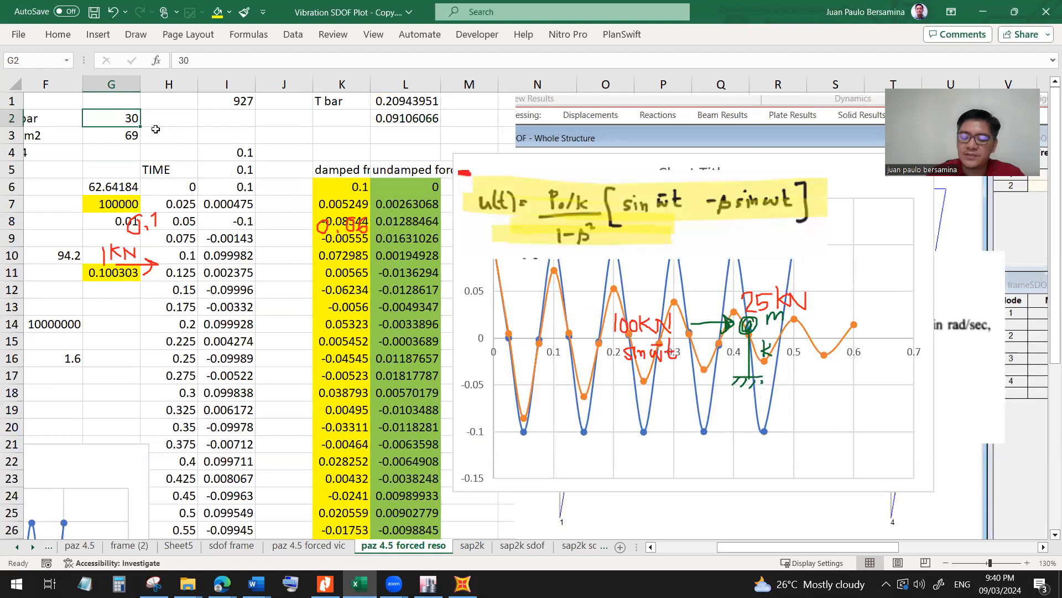
type("60")
key("Return")
scroll(722, 426, "down", 8)
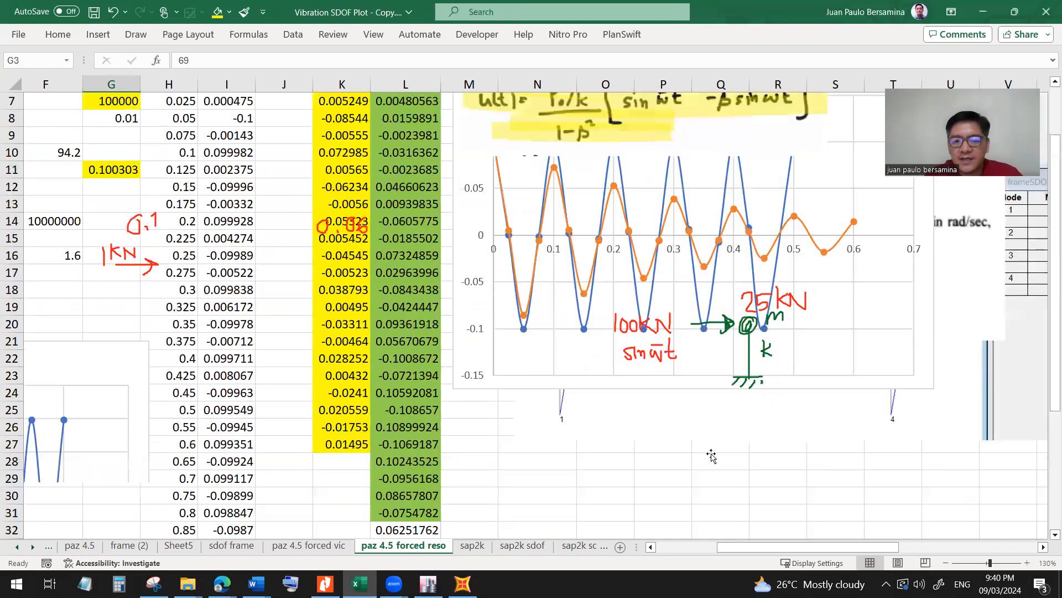
left_click(1016, 11)
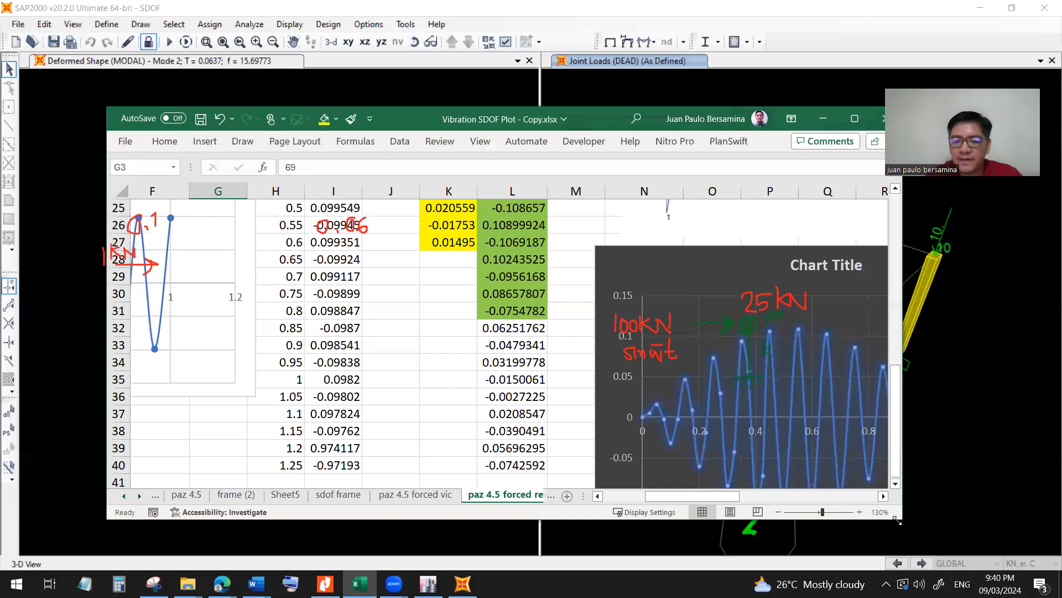
Enlarge the Excel window and place it beside the SAP2000 function traces to compare the response chart with the Joint2 trace.
left_click_drag(897, 520, 1041, 545)
left_click_drag(769, 523, 834, 532)
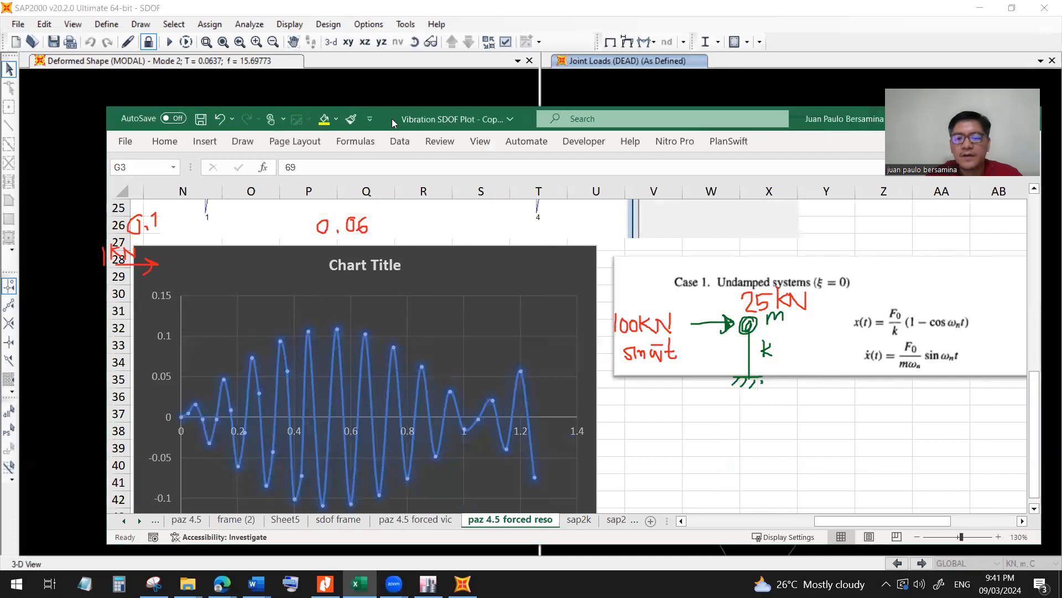
left_click_drag(392, 123, 716, 90)
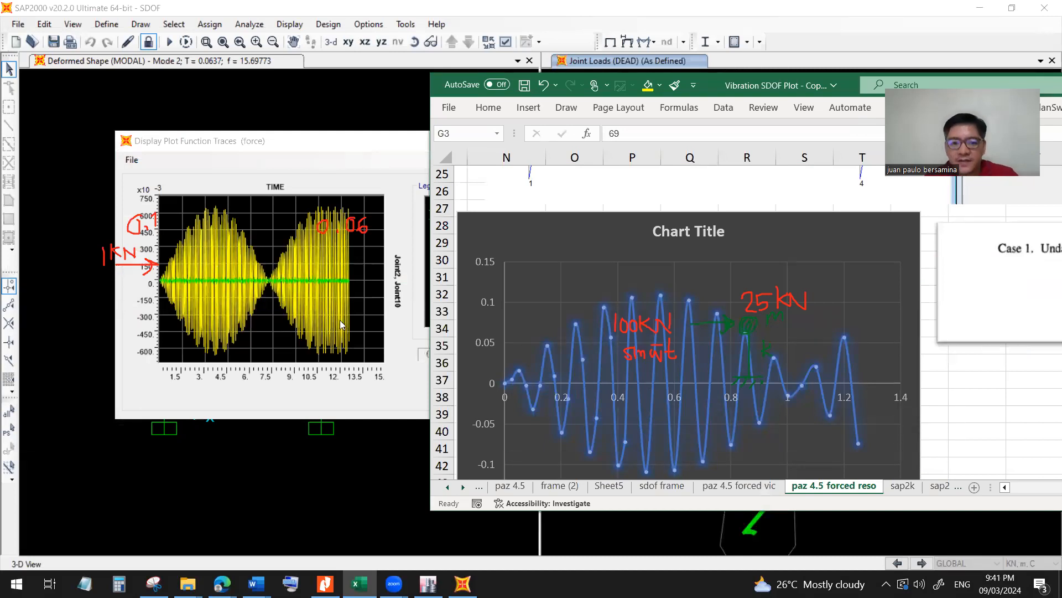
left_click(944, 396)
left_click(975, 399)
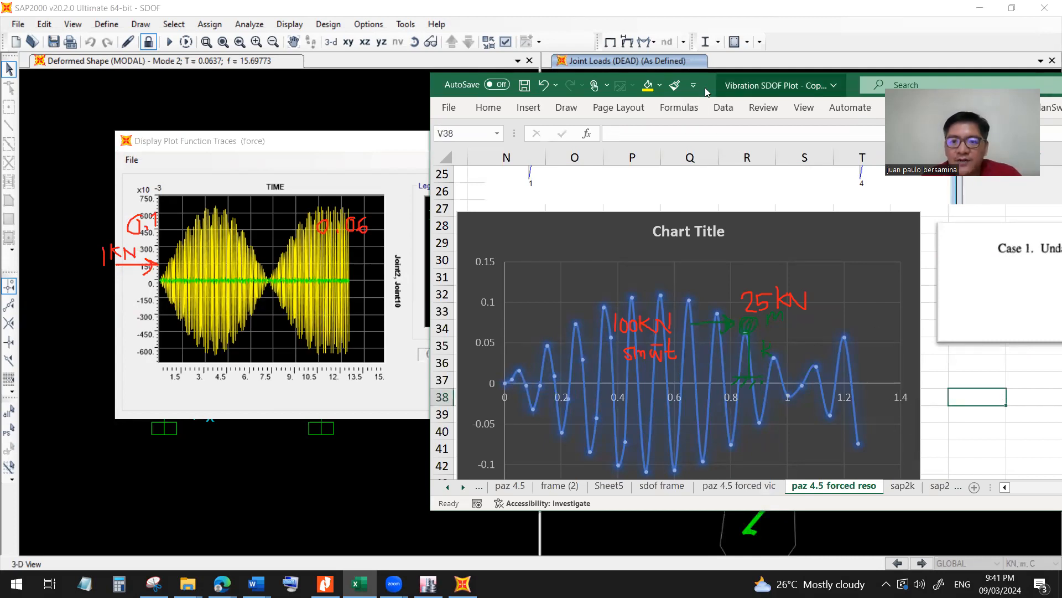
Set cell E9 on the paz 4.5 forced reso sheet to 10 and check the period T in cell G11.
left_click_drag(704, 87, 588, 99)
scroll(864, 454, "up", 8)
left_click_drag(1027, 502, 901, 505)
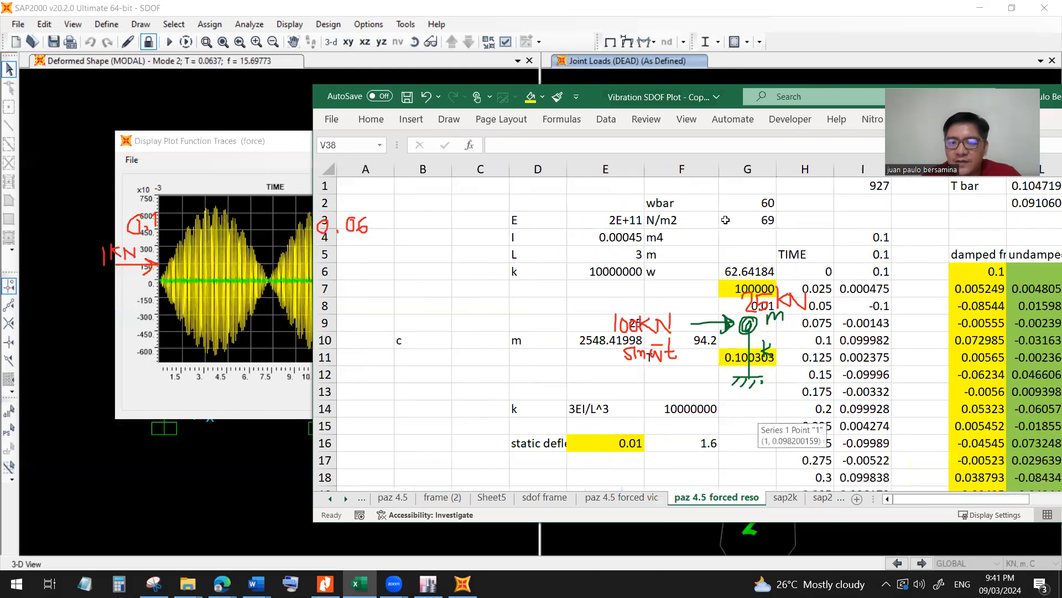
left_click(725, 220)
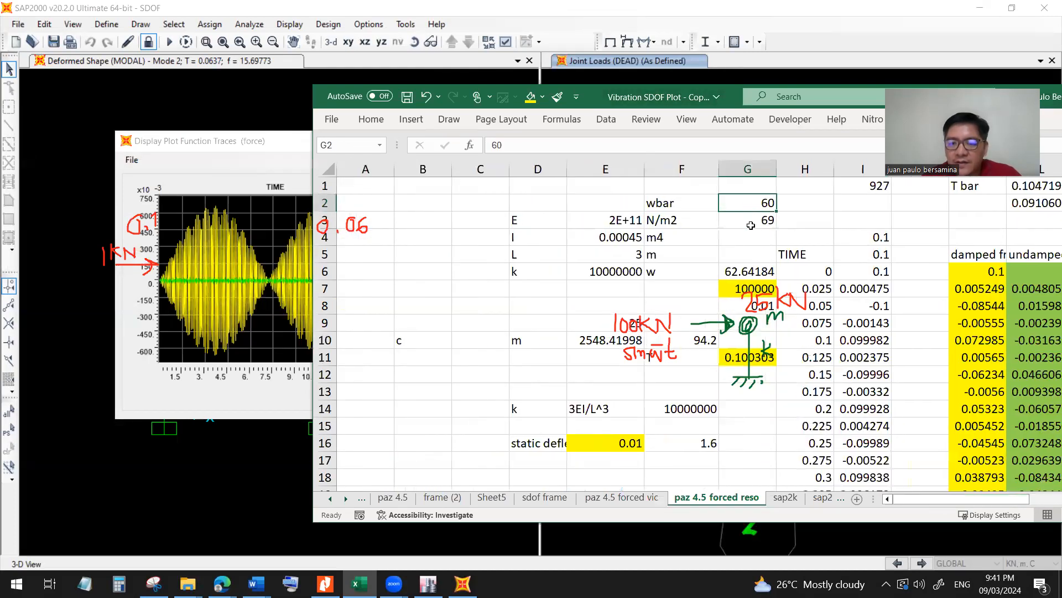
left_click(600, 344)
left_click(614, 323)
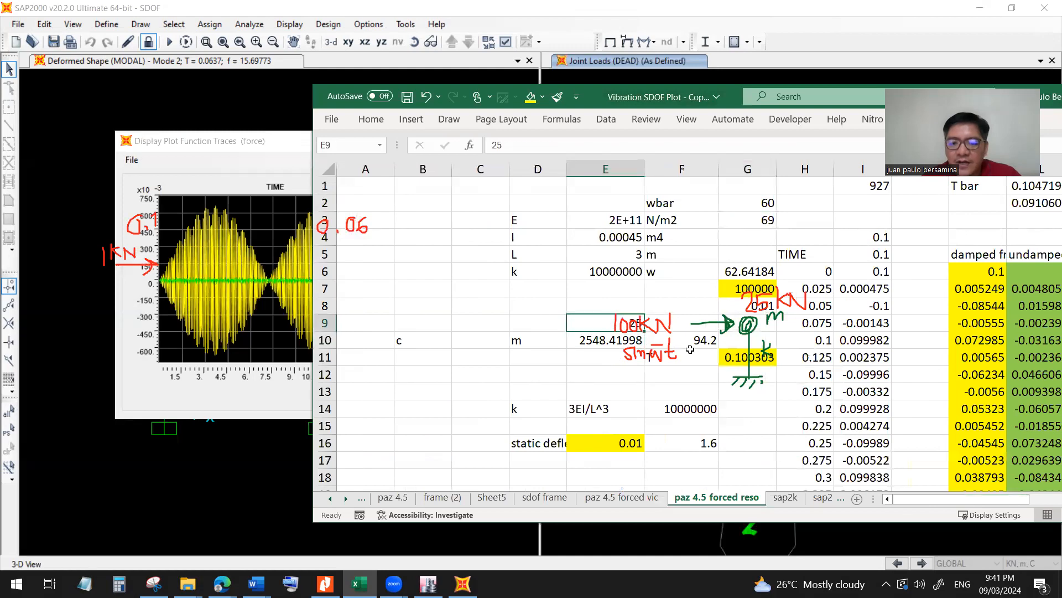
type("10")
key("Return")
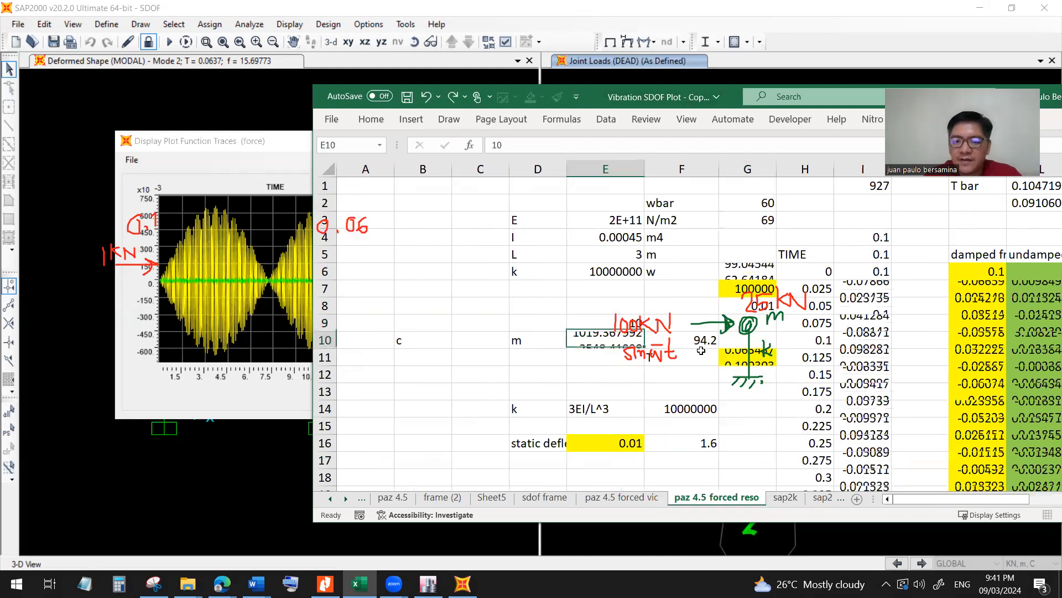
left_click(730, 359)
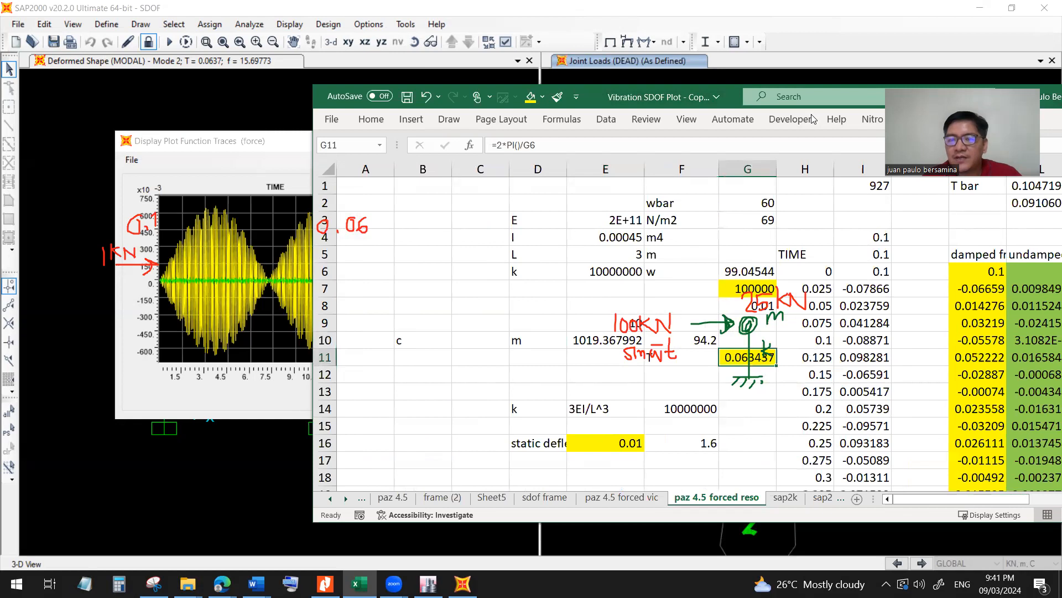
Examine the undamped forced response chart recalculated for the second column.
left_click_drag(576, 101, 376, 101)
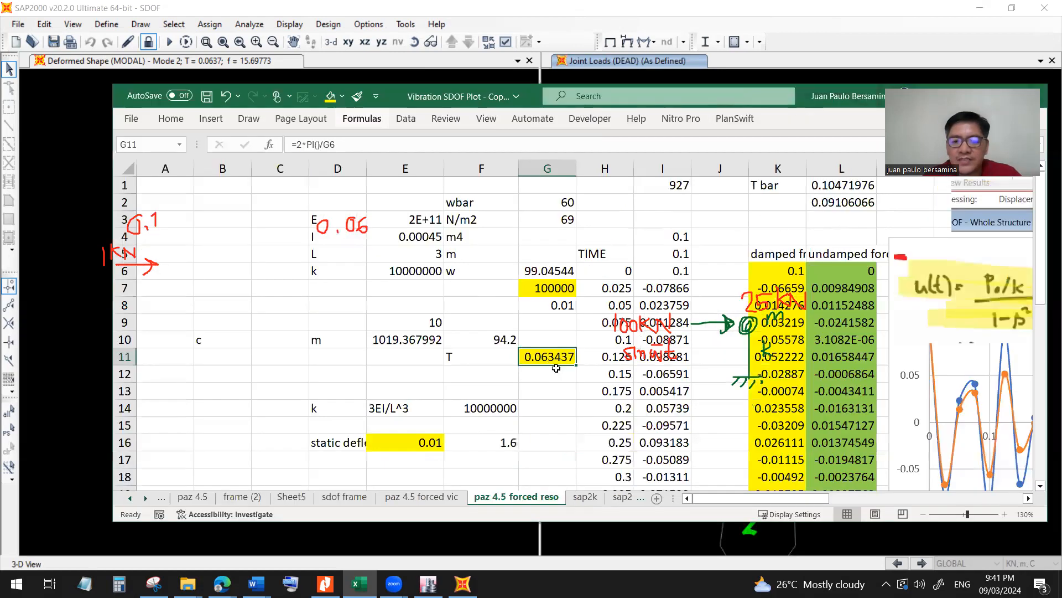
scroll(593, 356, "down", 1)
scroll(594, 356, "down", 6)
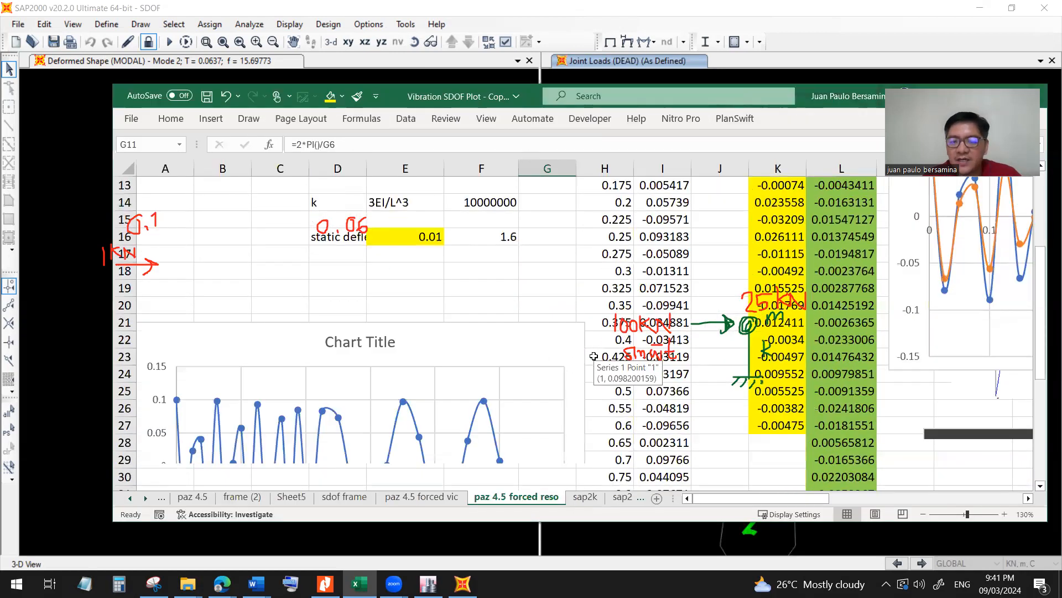
left_click_drag(802, 499, 938, 499)
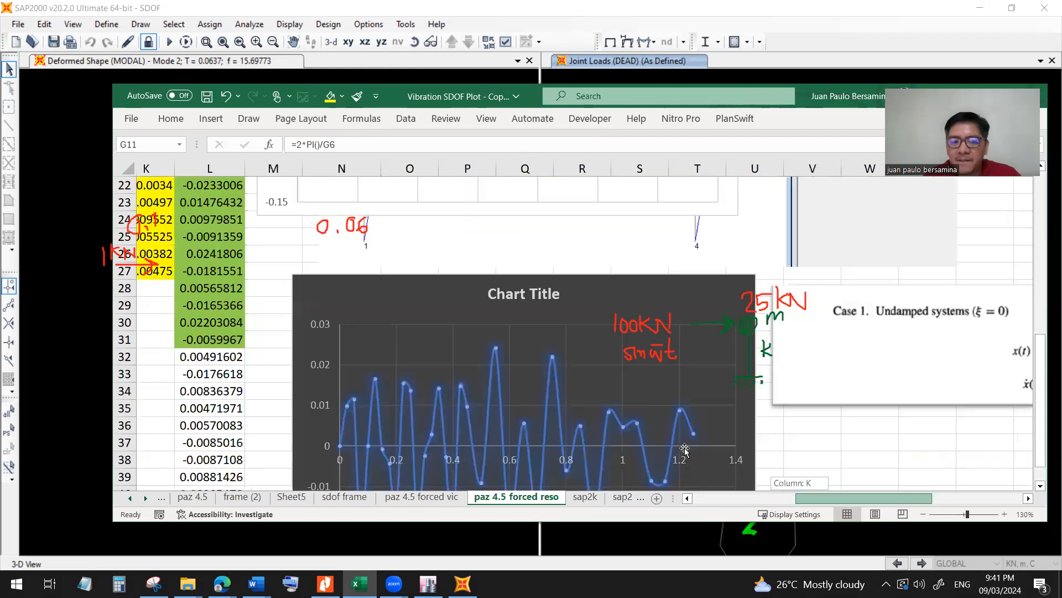
scroll(496, 406, "down", 2)
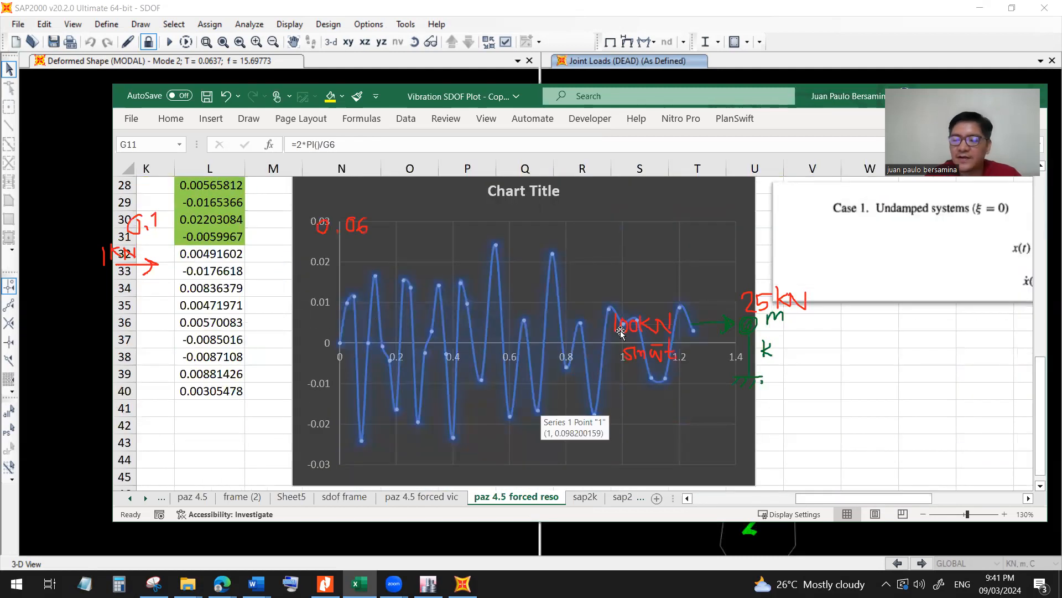
Switch to the SAP2000 function traces plot and move it clear of the two columns.
left_click_drag(390, 106, 393, 238)
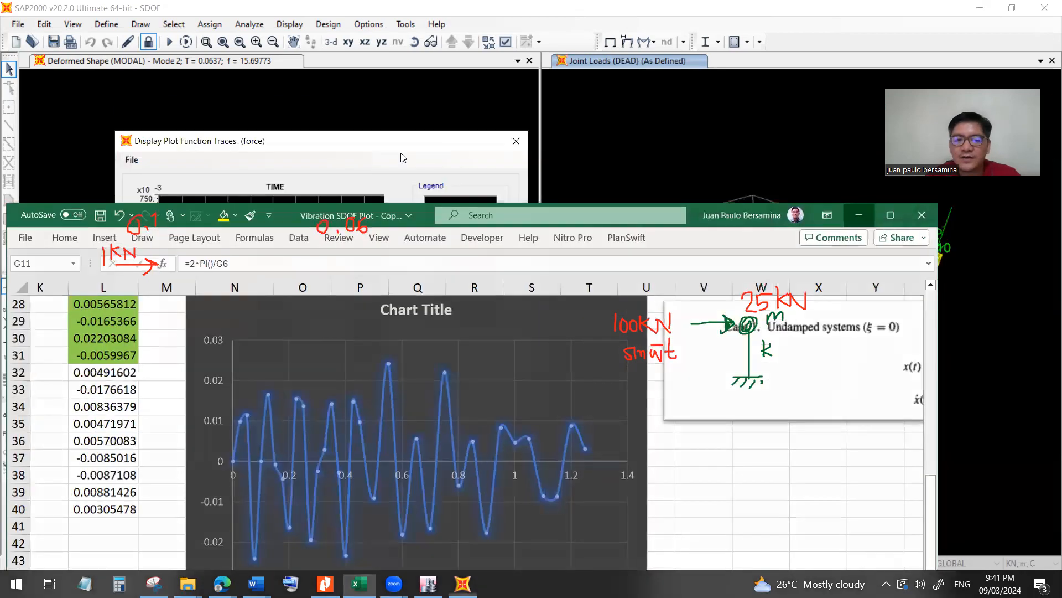
left_click(338, 141)
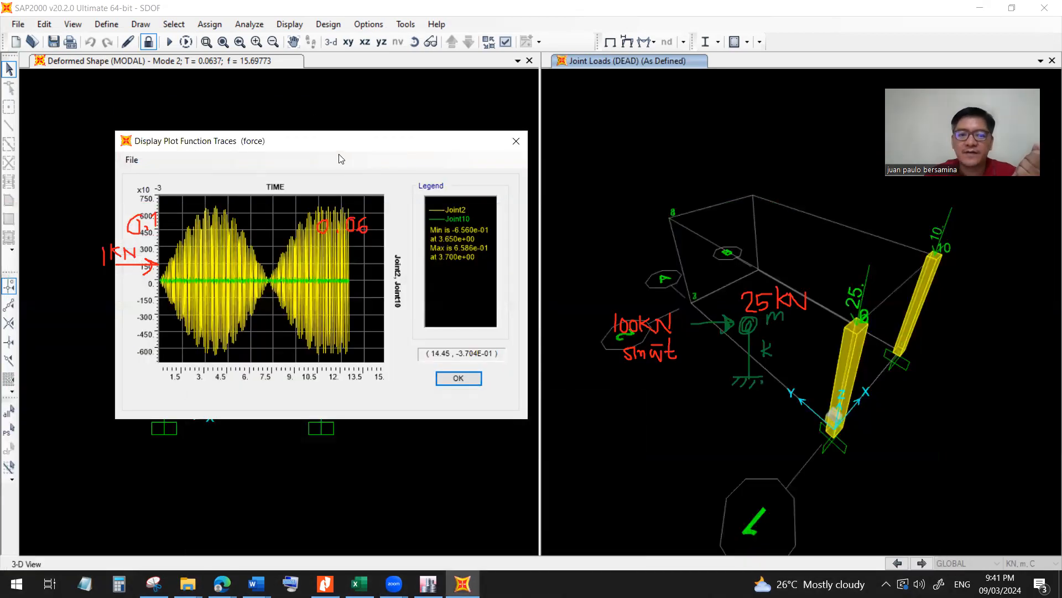
left_click_drag(357, 150, 614, 128)
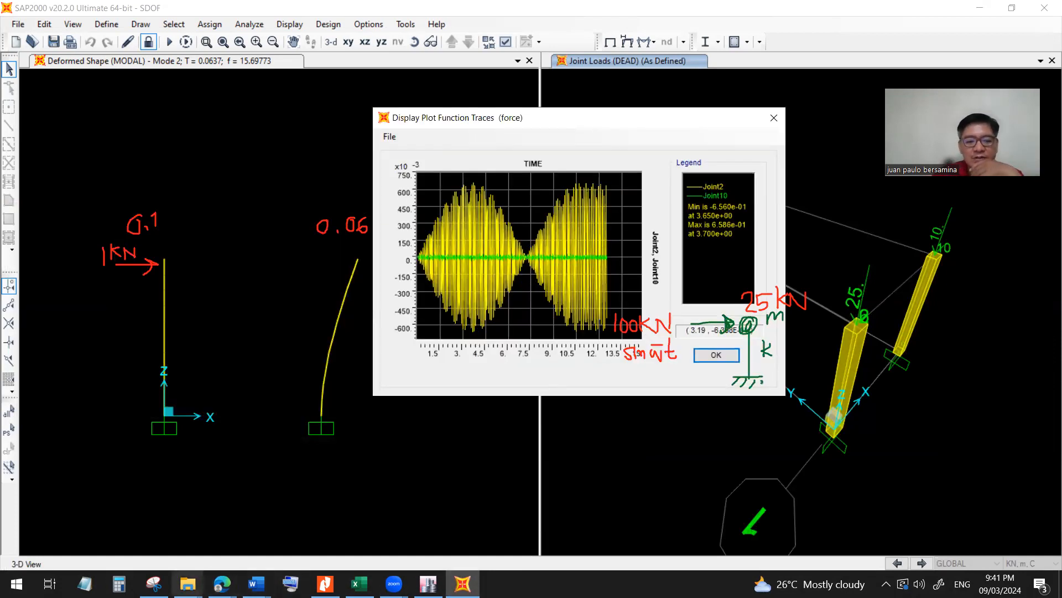
Open the resonance video in Media Player and watch the single column's animated response.
left_click(187, 584)
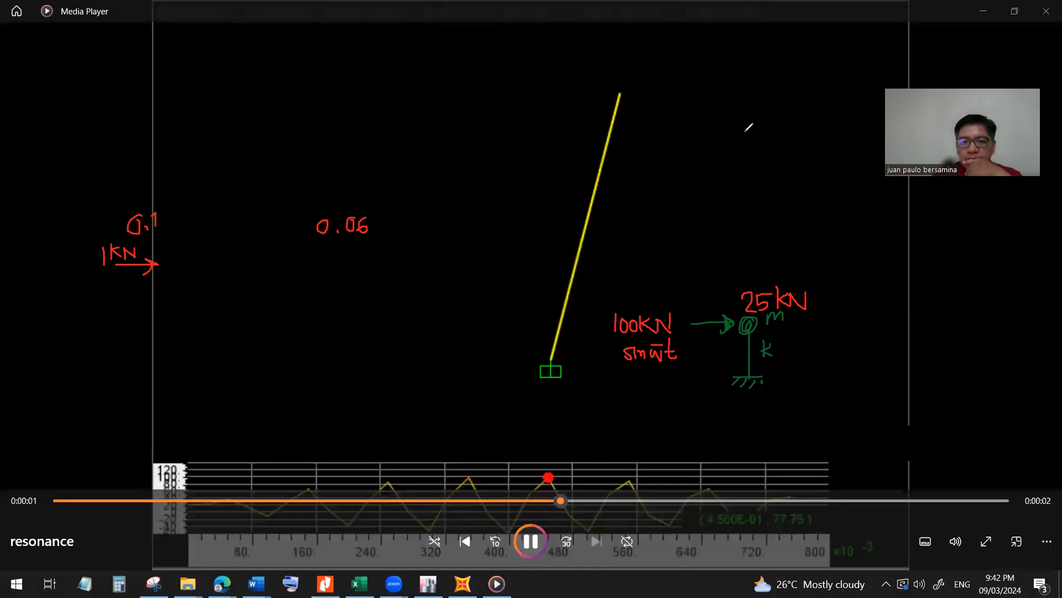
left_click(748, 128)
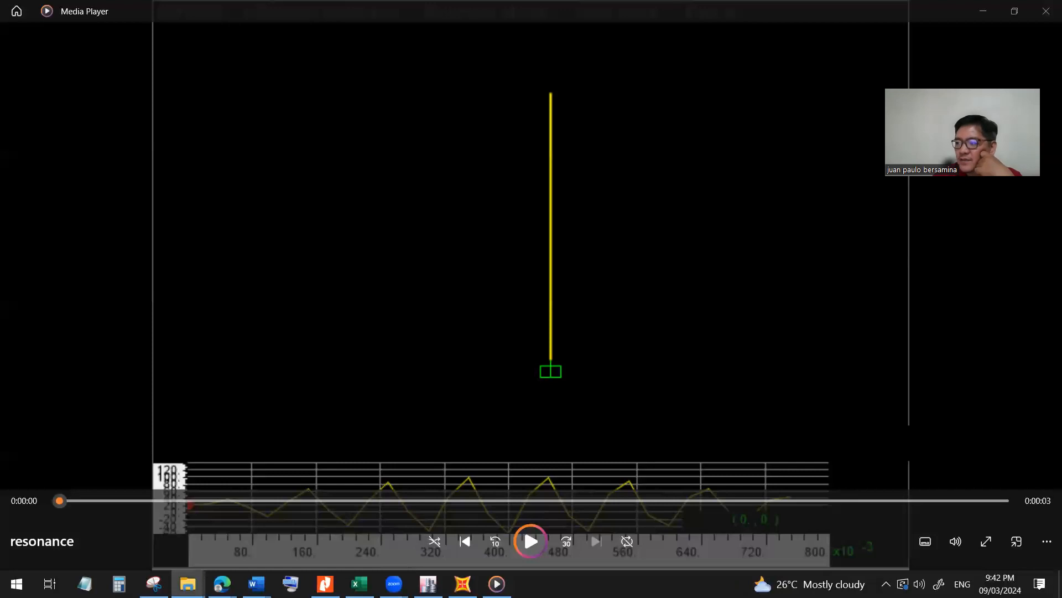
left_click(524, 526)
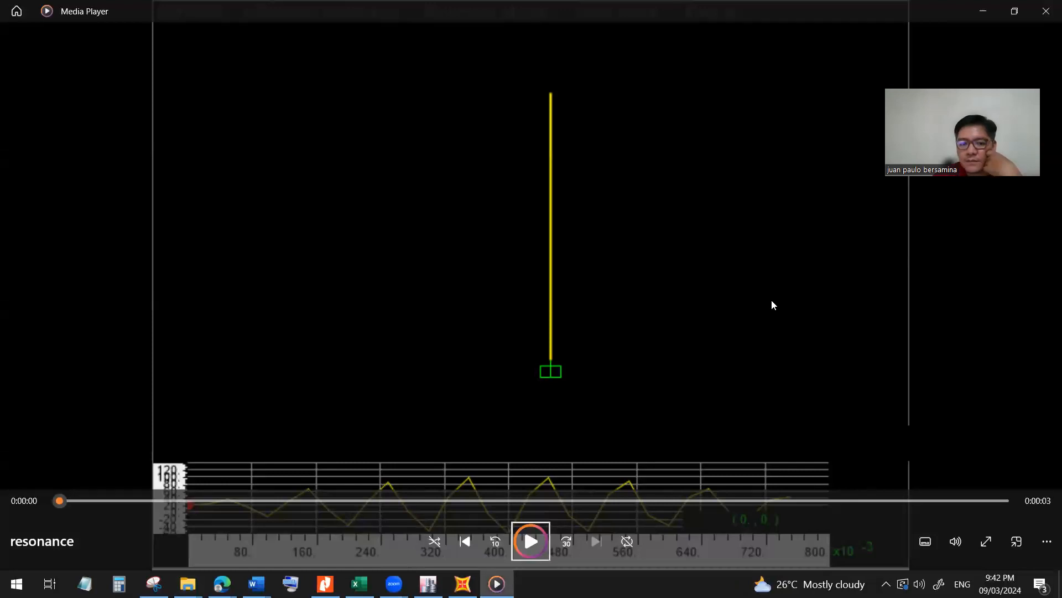
Play and replay the sdofresonance video to compare the motion of the two columns.
left_click(530, 548)
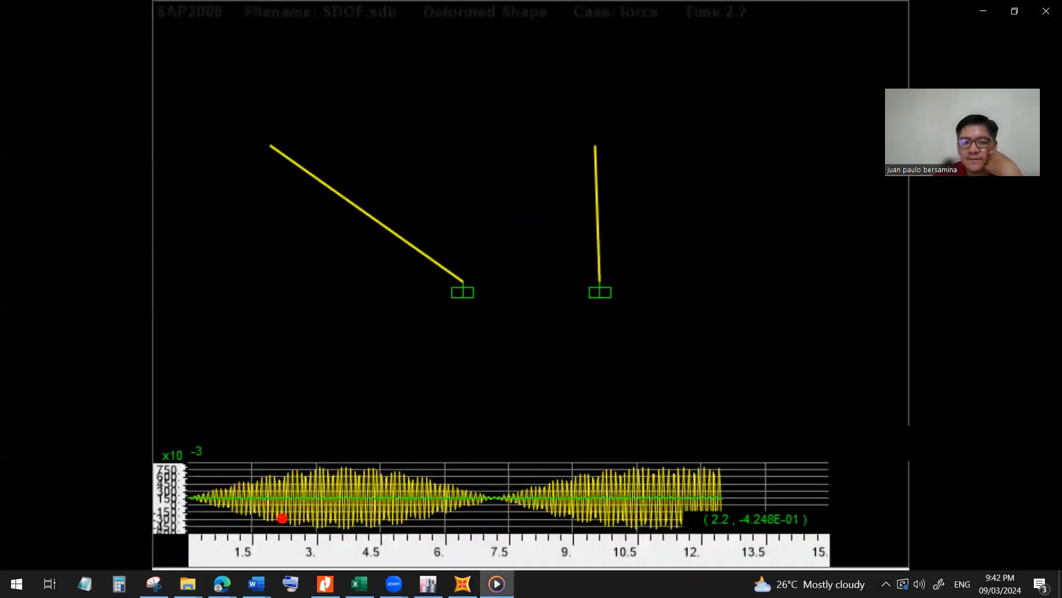
mouse_move(749, 325)
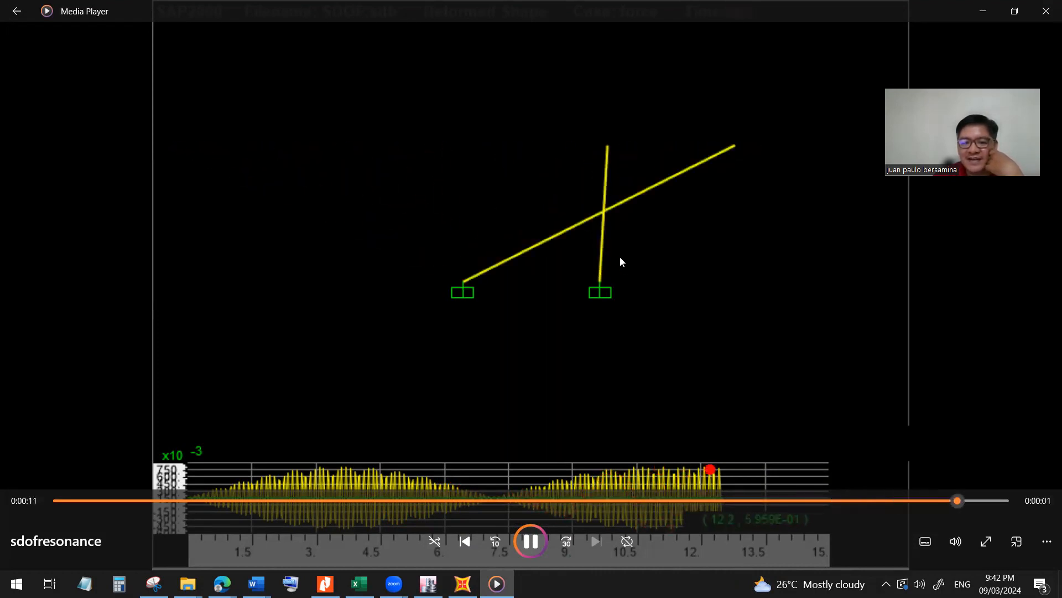
left_click(532, 539)
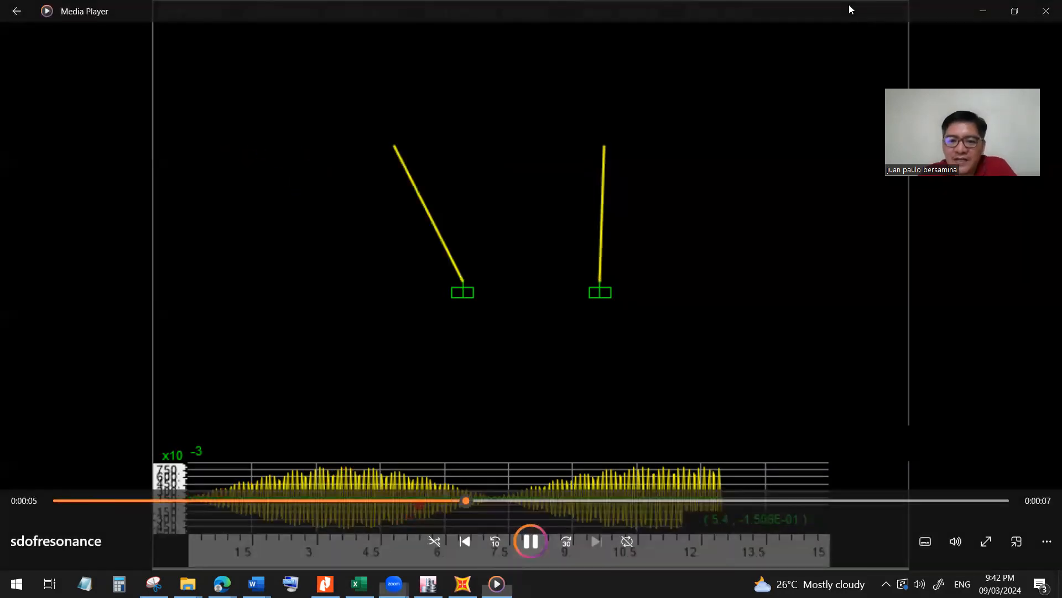
Annotate the period 0.1 below the first column and 0.06 below the second column on the video.
left_click_drag(449, 324, 464, 338)
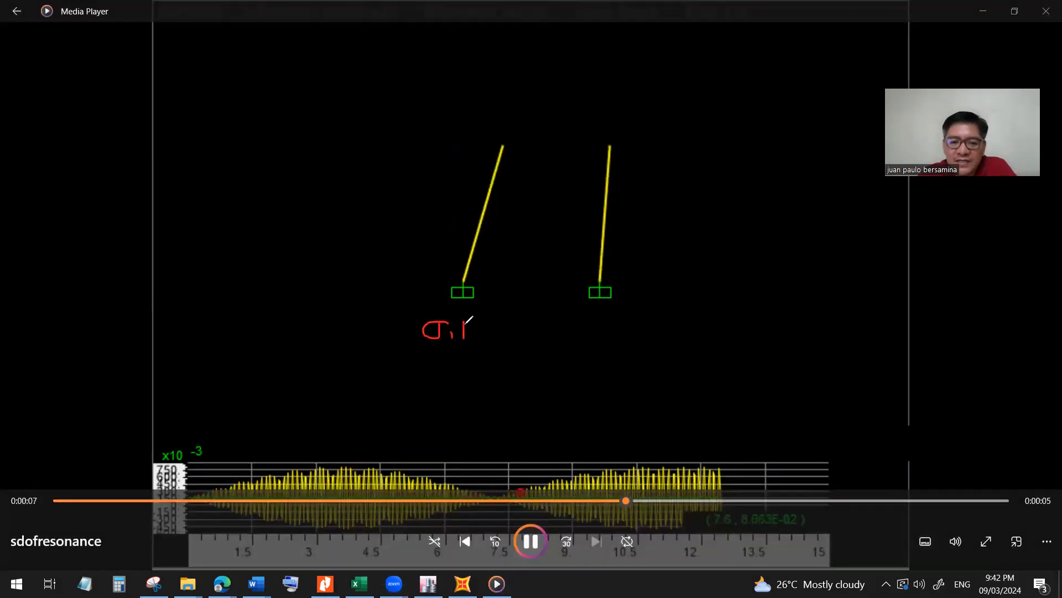
left_click_drag(599, 321, 629, 330)
left_click(606, 332)
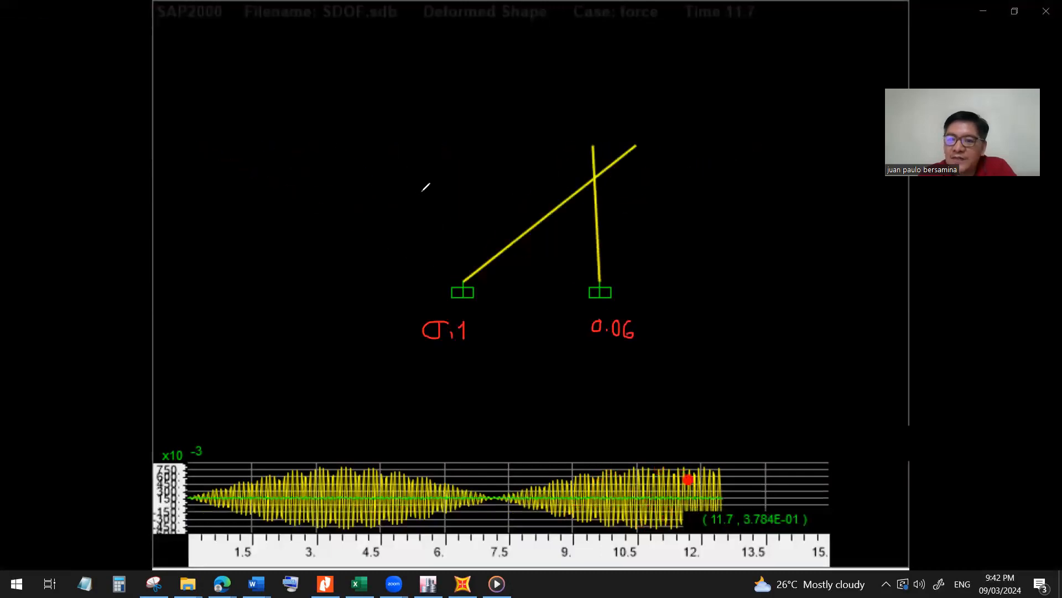
Draw a red load arrow labelled 100 sin 60t at the top of the first column and replay the sdofresonance video.
left_click_drag(387, 152, 423, 157)
mouse_move(360, 165)
left_mouse_down()
mouse_move(360, 188)
mouse_move(381, 183)
left_mouse_up()
mouse_move(398, 174)
left_mouse_down()
mouse_move(394, 183)
mouse_move(446, 185)
left_mouse_up()
mouse_move(457, 161)
left_mouse_down()
mouse_move(459, 186)
mouse_move(461, 175)
left_mouse_up()
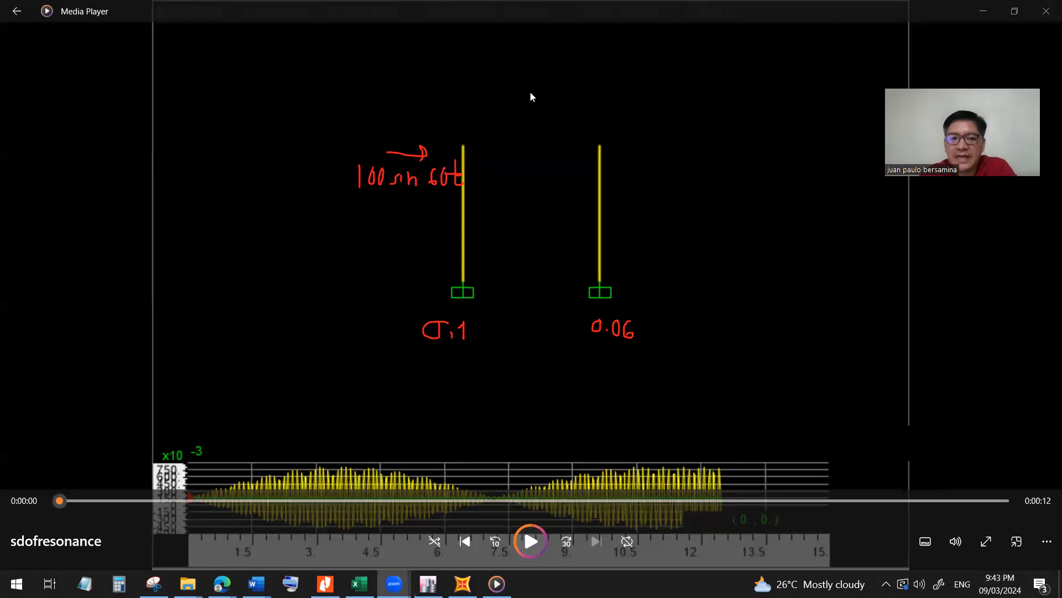
left_click(526, 543)
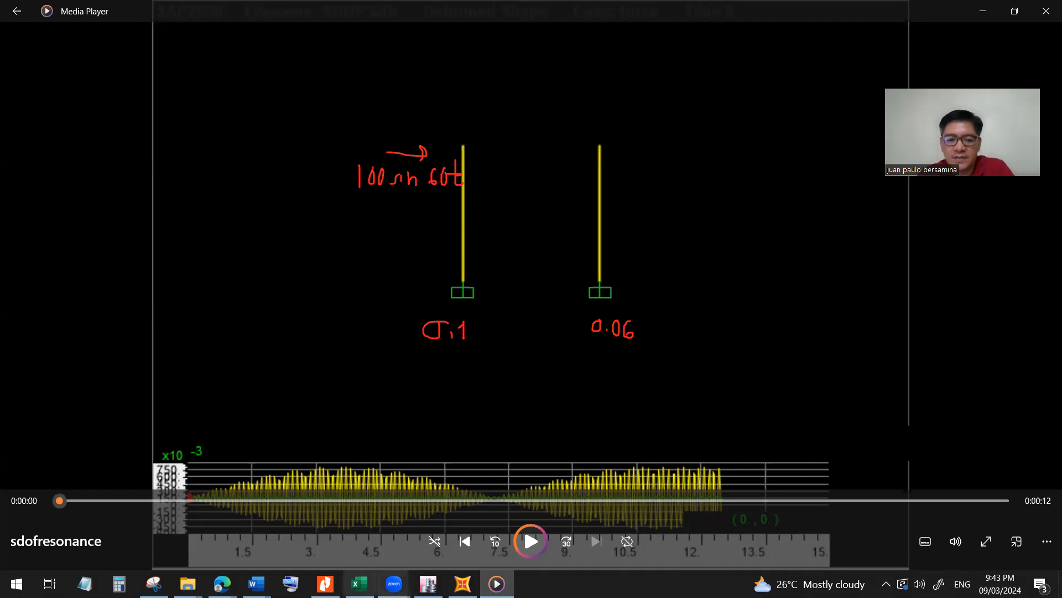
Review the undamped forced response equations in the Nitro Pro solved-problems PDF, and return to the SAP2000 function traces.
left_click(325, 584)
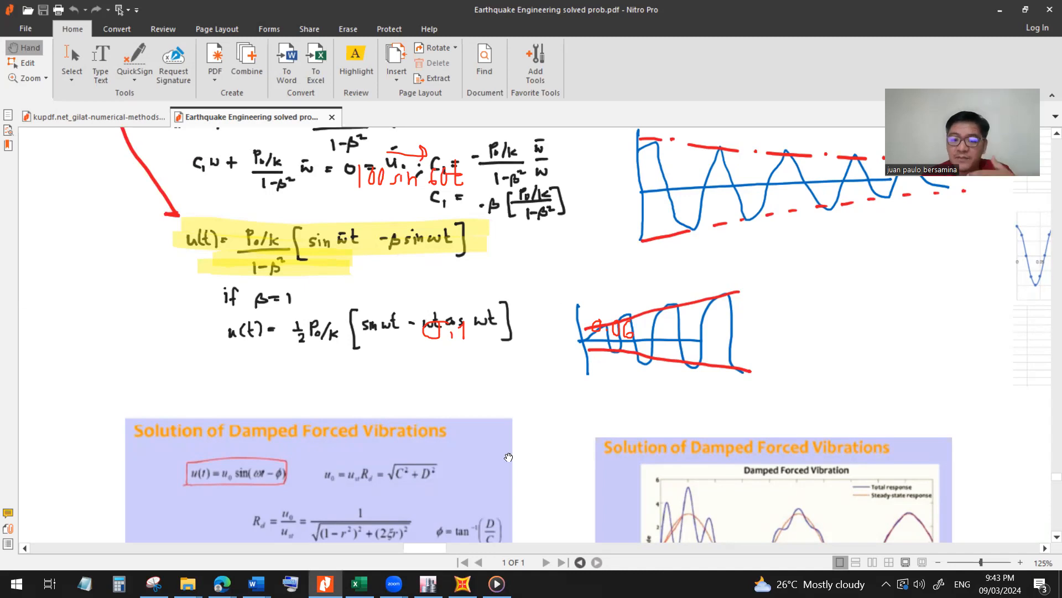
left_click(464, 576)
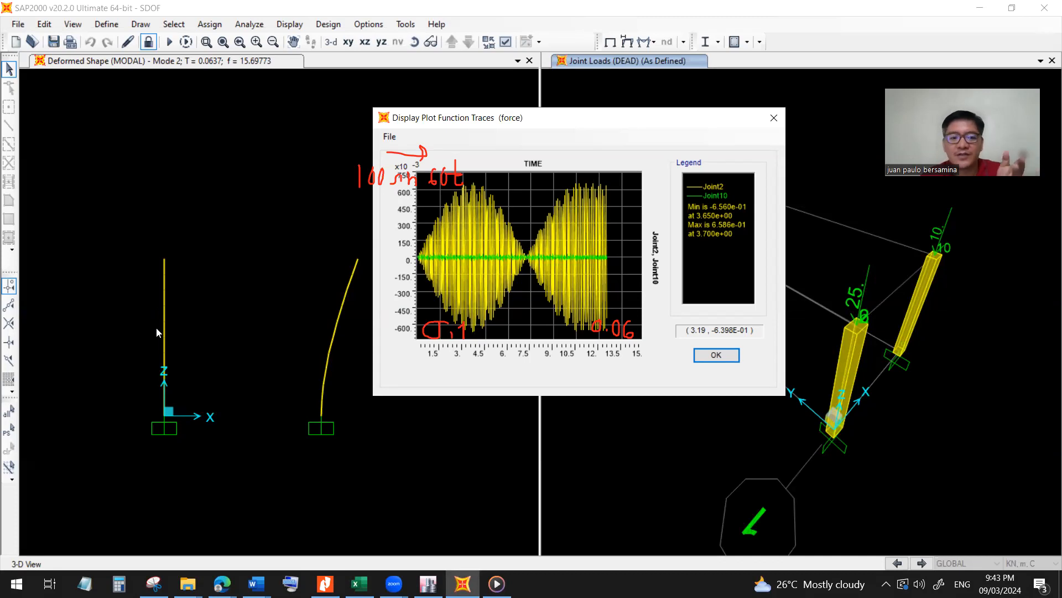
key("ctrl")
key("ctrl")
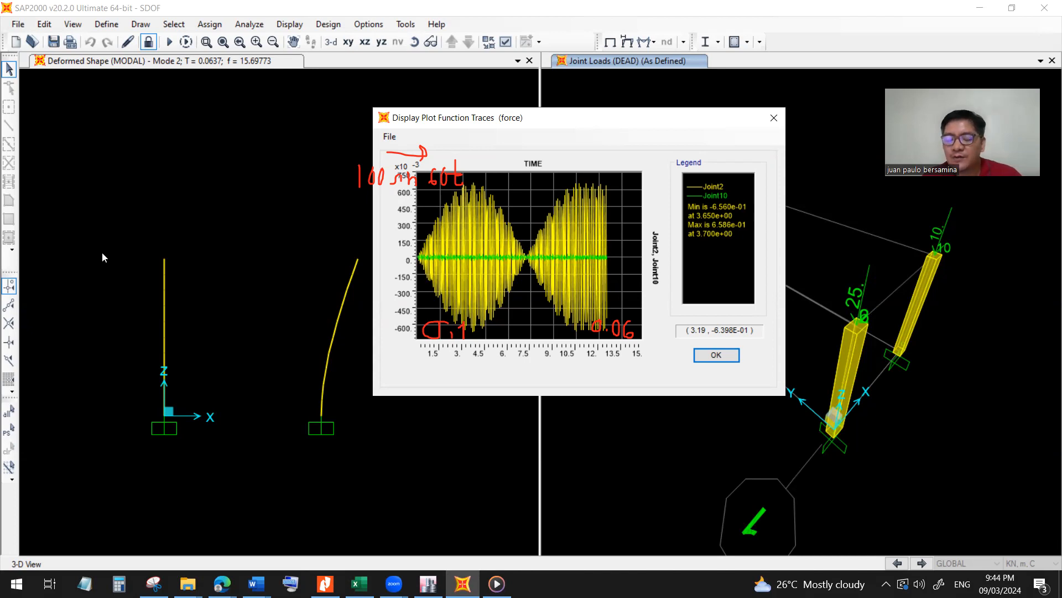
Draw a red horizontal load arrow pointing at the top of the first column in the deformed shape view.
left_click(767, 83)
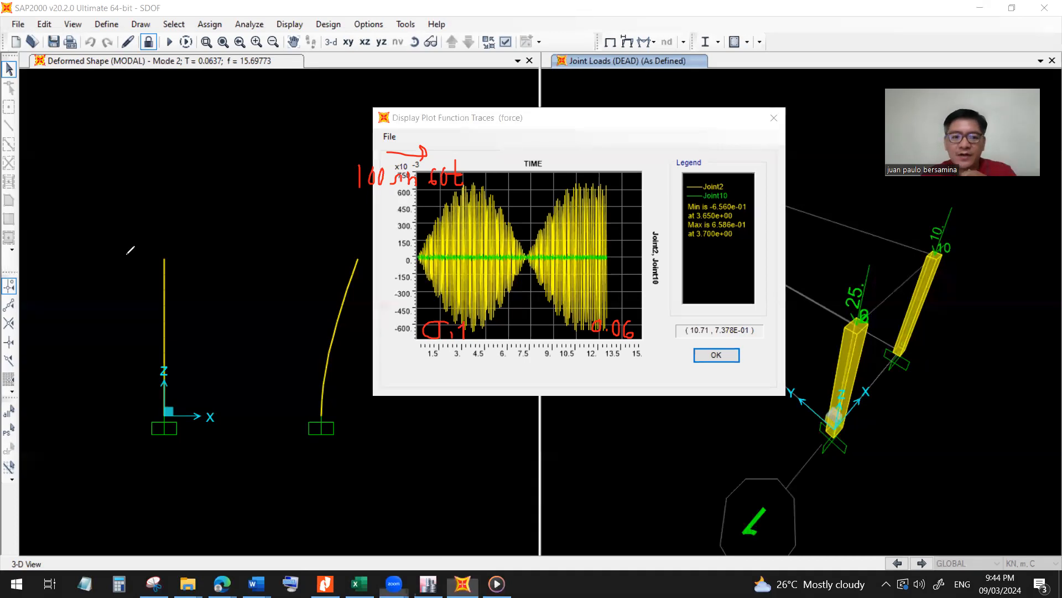
left_click_drag(106, 260, 163, 260)
left_click_drag(140, 249, 144, 273)
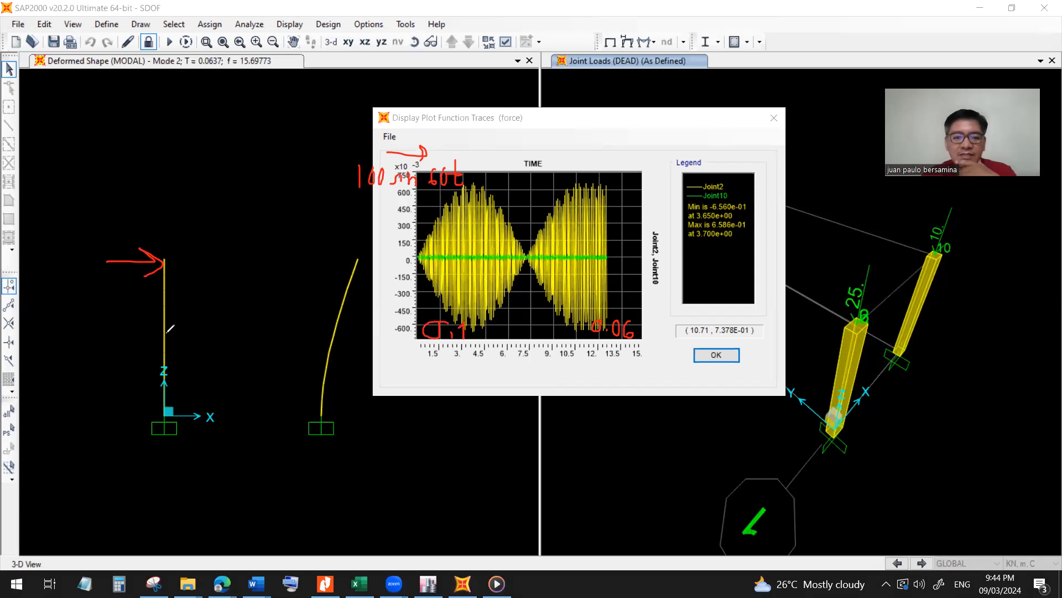
Sketch in red above the first column an upright member with a short cantilever bracket and a downward load at its end.
mouse_move(169, 196)
left_mouse_down()
mouse_move(161, 117)
mouse_move(199, 117)
mouse_move(210, 210)
left_mouse_up()
left_click_drag(194, 148, 252, 147)
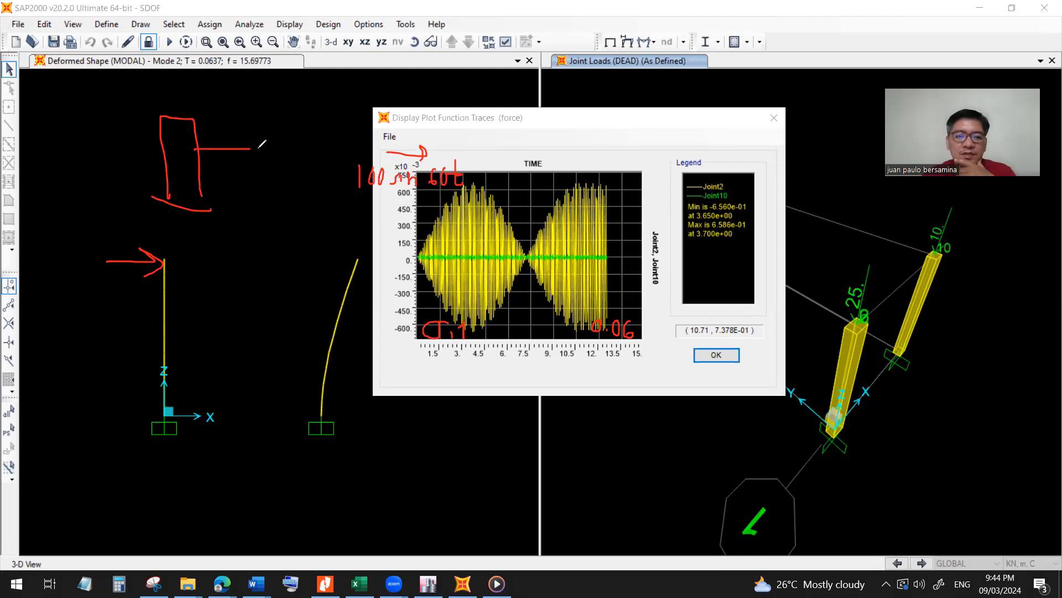
mouse_move(193, 168)
left_mouse_down()
mouse_move(258, 173)
mouse_move(257, 163)
mouse_move(258, 175)
left_mouse_up()
mouse_move(256, 114)
left_mouse_down()
mouse_move(256, 145)
mouse_move(248, 135)
mouse_move(208, 165)
left_mouse_up()
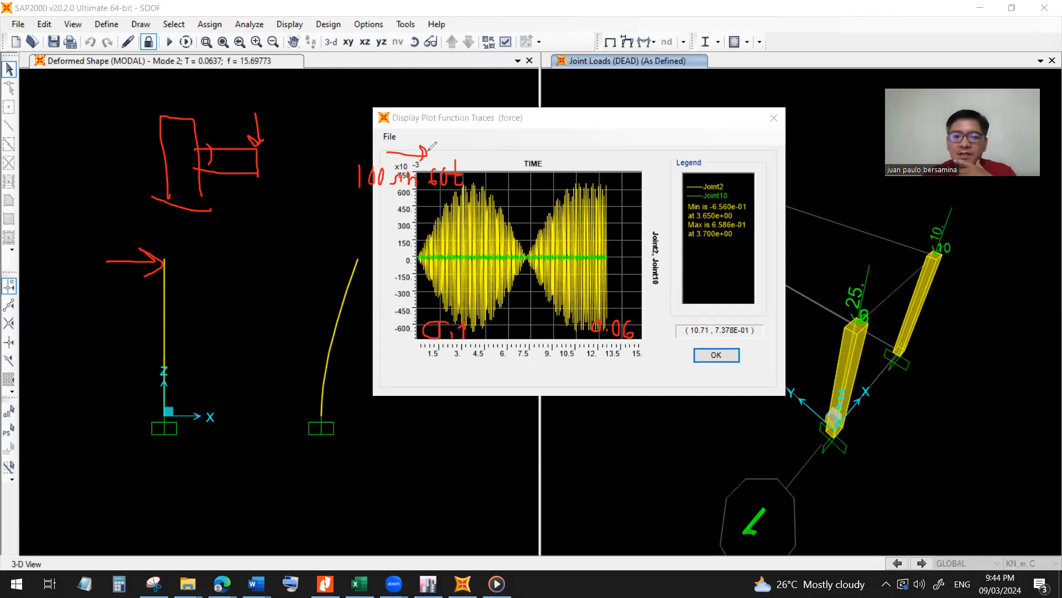
Circle the bracket connection in green and add a green downward arrow beside the load at the bracket's end.
key("g")
mouse_move(222, 141)
left_mouse_down()
mouse_move(152, 145)
mouse_move(213, 177)
mouse_move(217, 139)
left_mouse_up()
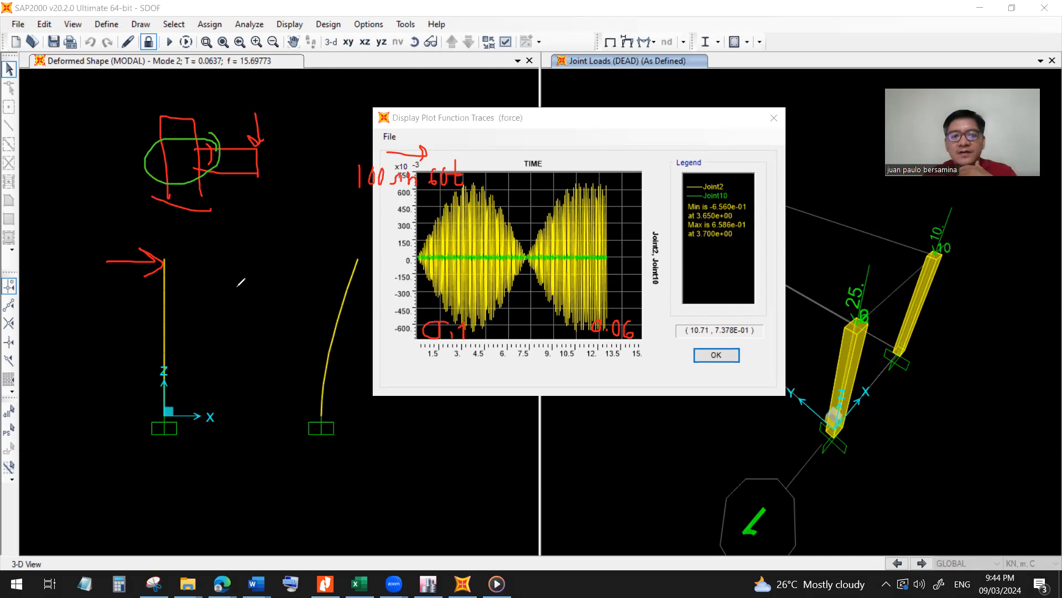
left_click_drag(262, 106, 268, 145)
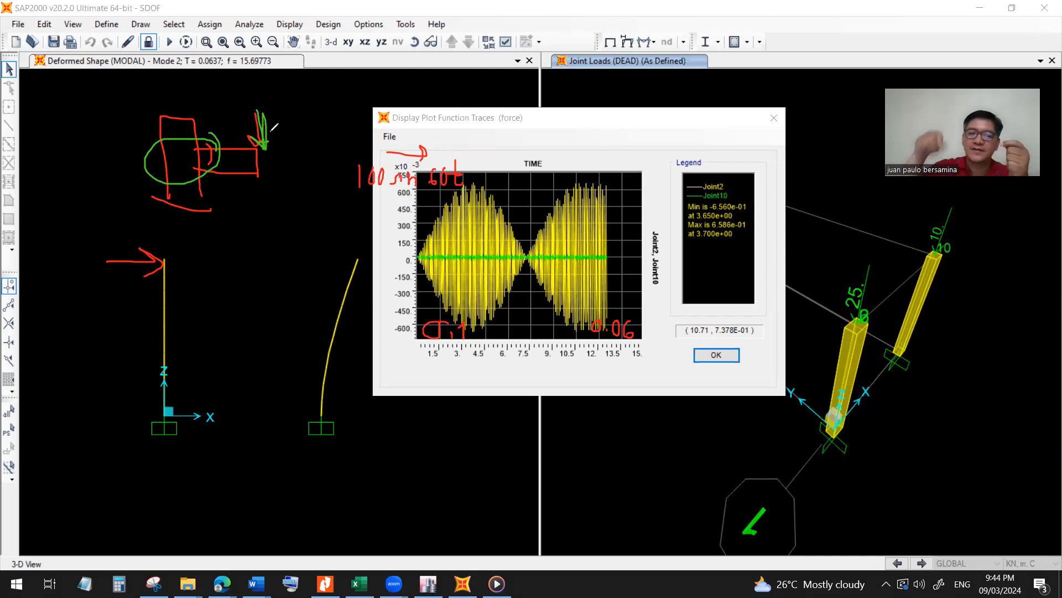
key("ctrl")
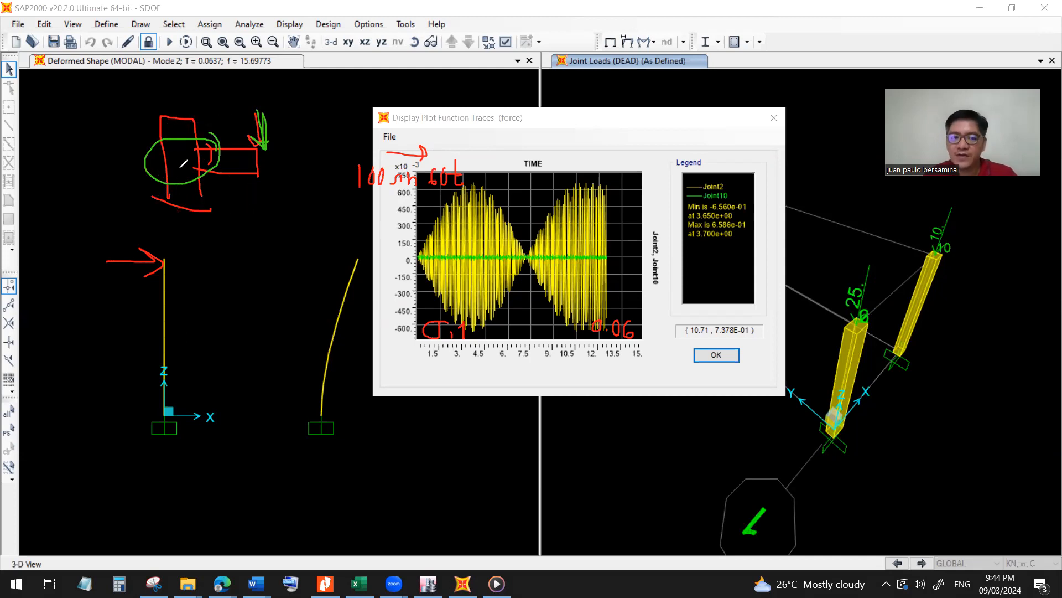
Point out the sketched bracket connection and draw a smaller green oval inside its circled area on the upright member.
key("ctrl")
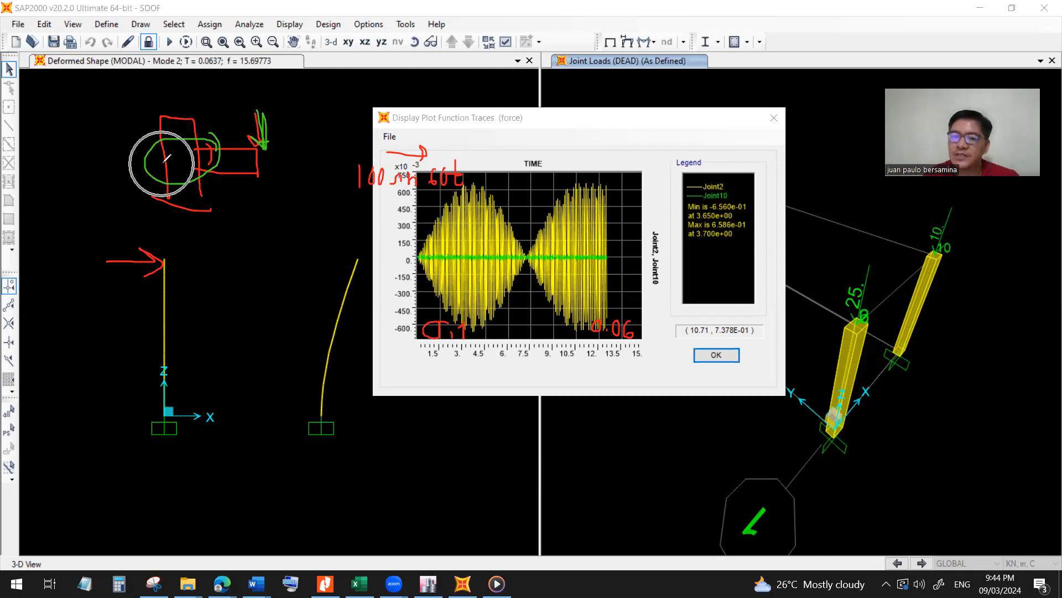
key("ctrl")
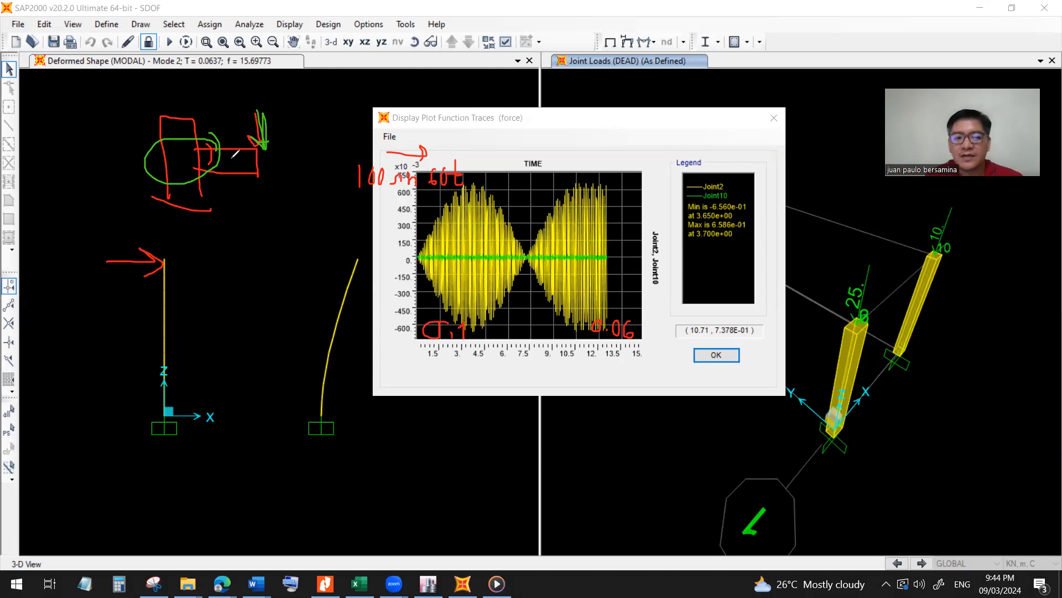
key("ctrl")
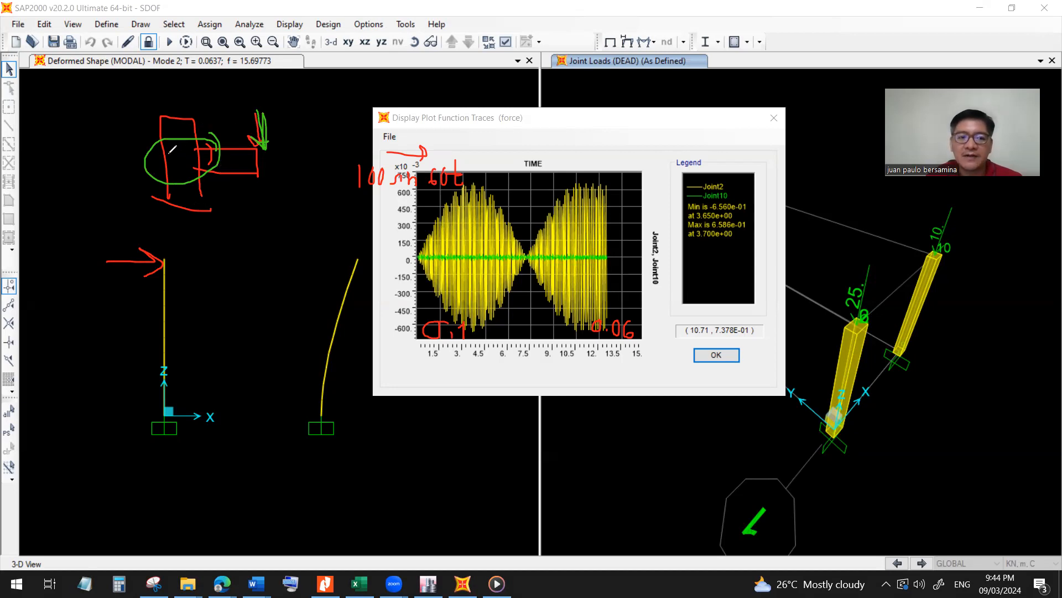
mouse_move(198, 150)
left_mouse_down()
mouse_move(193, 160)
mouse_move(174, 148)
left_mouse_up()
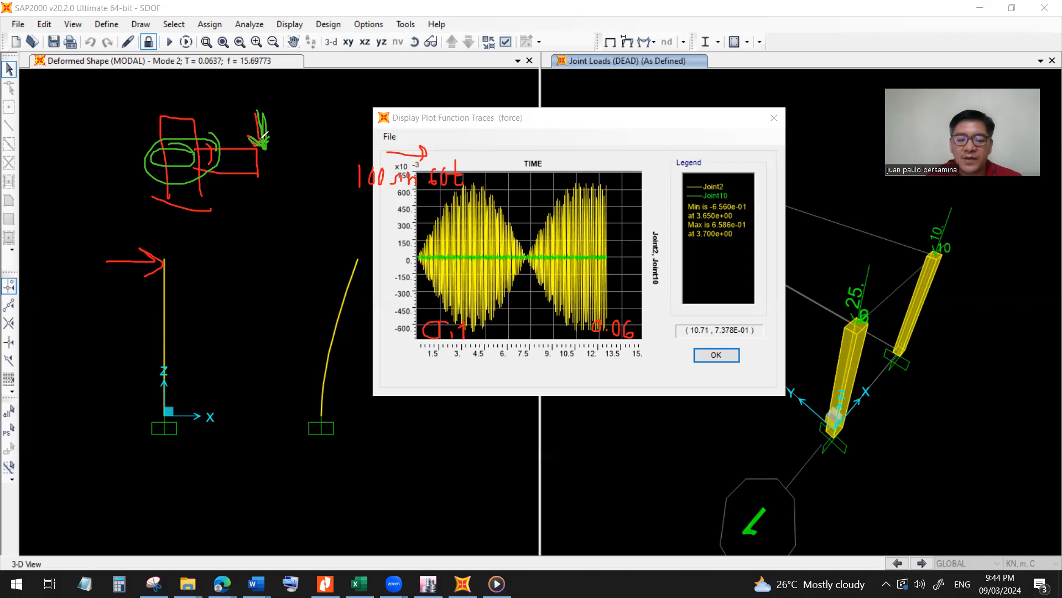
key("ctrl")
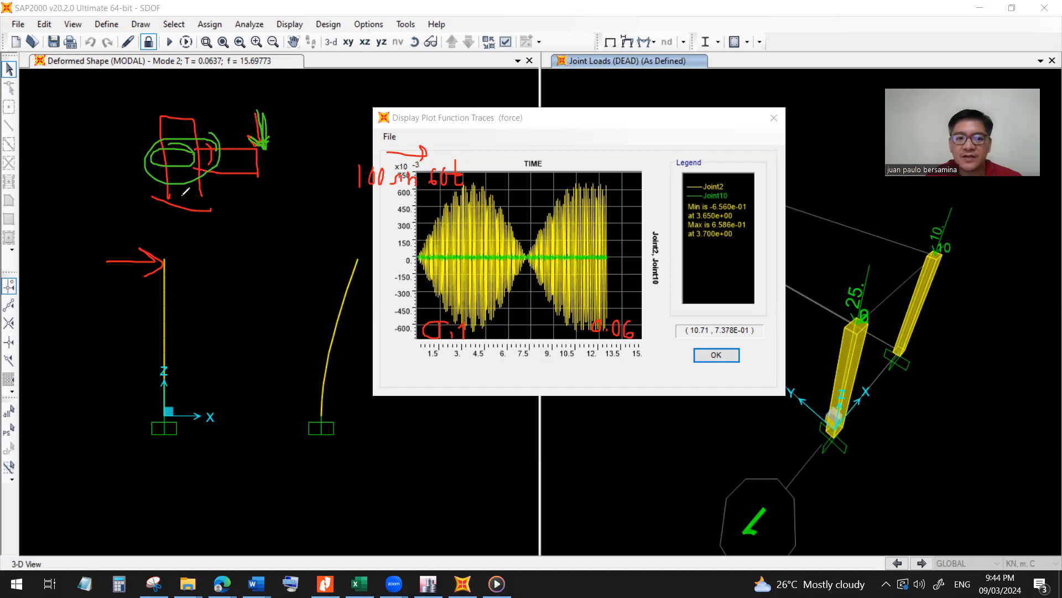
Sketch in green between the two columns a rectangular frame with two legs and a horizontal line across its mid-height.
mouse_move(222, 227)
left_mouse_down()
mouse_move(221, 297)
mouse_move(292, 231)
mouse_move(279, 317)
left_mouse_up()
left_click_drag(222, 273, 285, 275)
left_click_drag(220, 294, 220, 312)
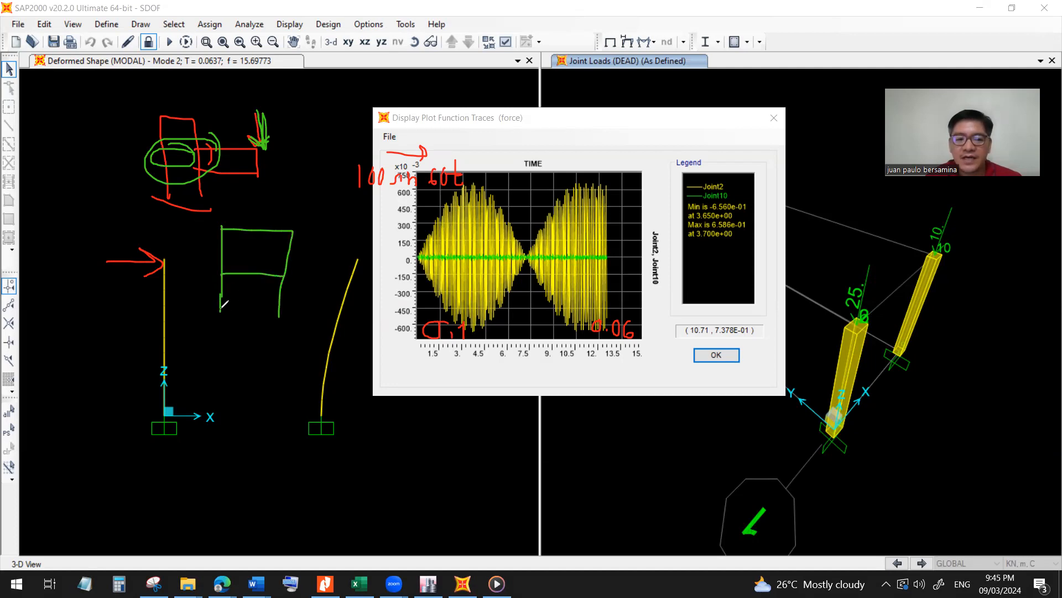
Add green curves and slanted lines crossing near the mid-height of the sketched frame's first post.
mouse_move(220, 308)
left_mouse_down()
mouse_move(271, 239)
mouse_move(292, 232)
left_mouse_up()
left_click_drag(221, 275, 179, 233)
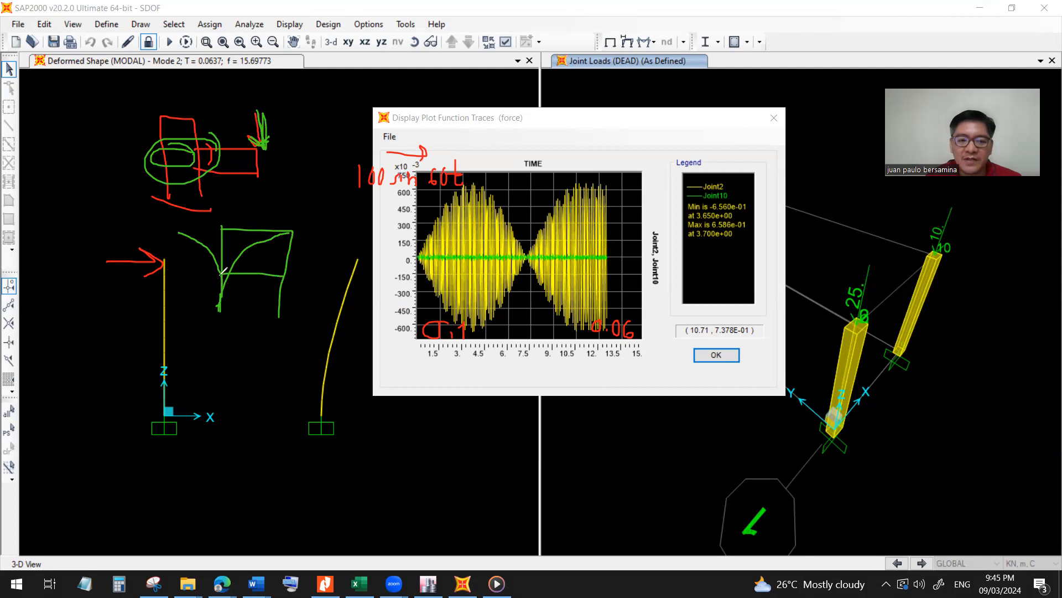
mouse_move(226, 267)
left_mouse_down()
mouse_move(216, 277)
mouse_move(287, 254)
left_mouse_up()
left_click_drag(222, 256, 275, 292)
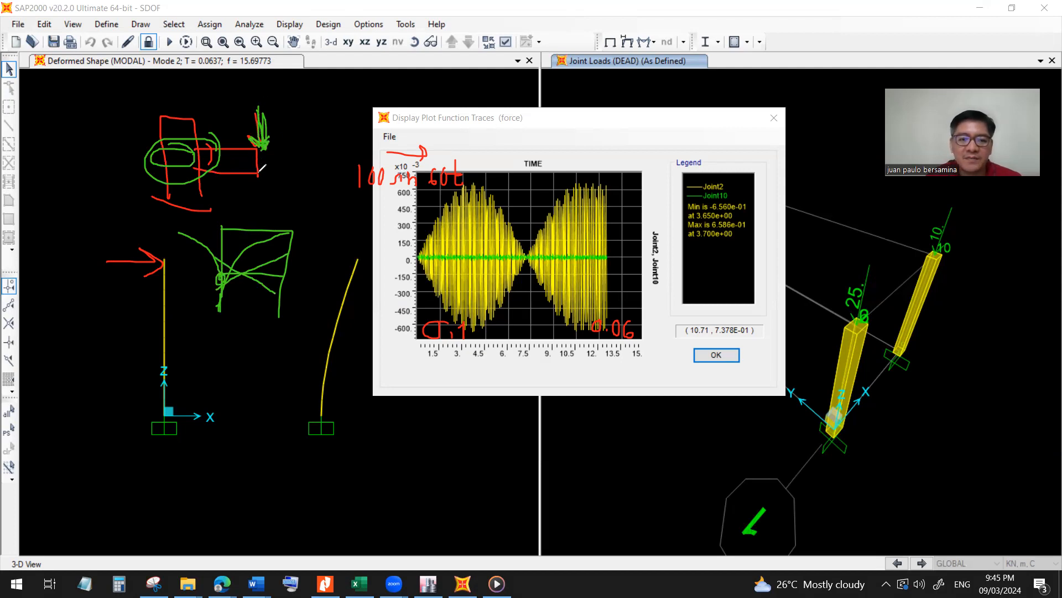
Mark the bracket's joint to the upright member with additional green curved strokes and loops.
mouse_move(209, 151)
left_mouse_down()
mouse_move(201, 193)
mouse_move(183, 188)
mouse_move(196, 189)
left_mouse_up()
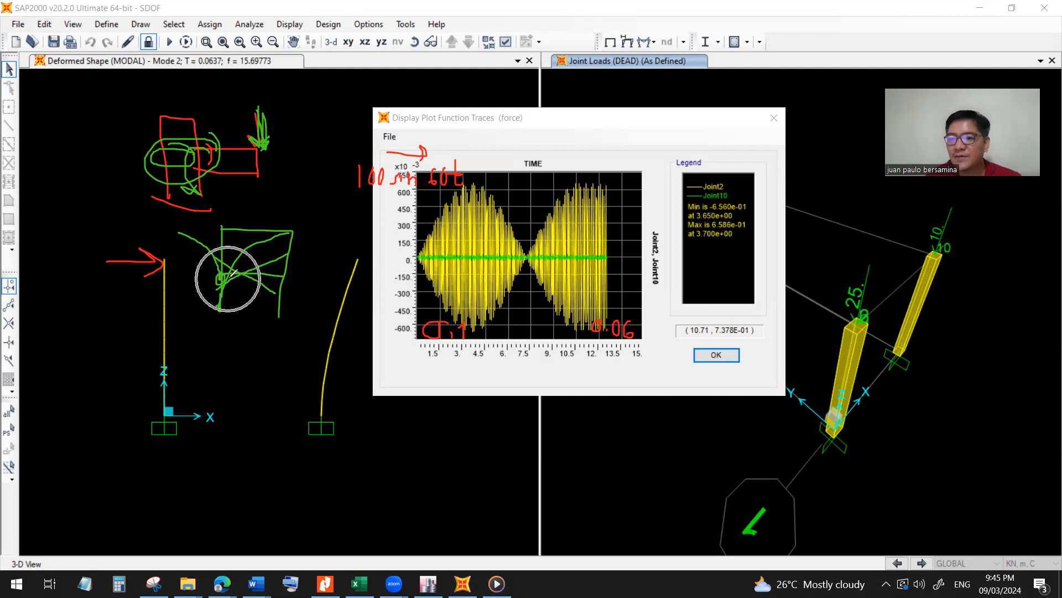
mouse_move(185, 173)
left_mouse_down()
mouse_move(171, 176)
mouse_move(204, 141)
mouse_move(160, 145)
mouse_move(196, 142)
left_mouse_up()
Sketch in green below the second column a pair of graph axes with a curve rising from the origin and levelling off.
mouse_move(267, 441)
left_mouse_down()
mouse_move(258, 518)
mouse_move(393, 505)
left_mouse_up()
mouse_move(260, 501)
left_mouse_down()
mouse_move(274, 479)
mouse_move(336, 443)
mouse_move(389, 441)
left_mouse_up()
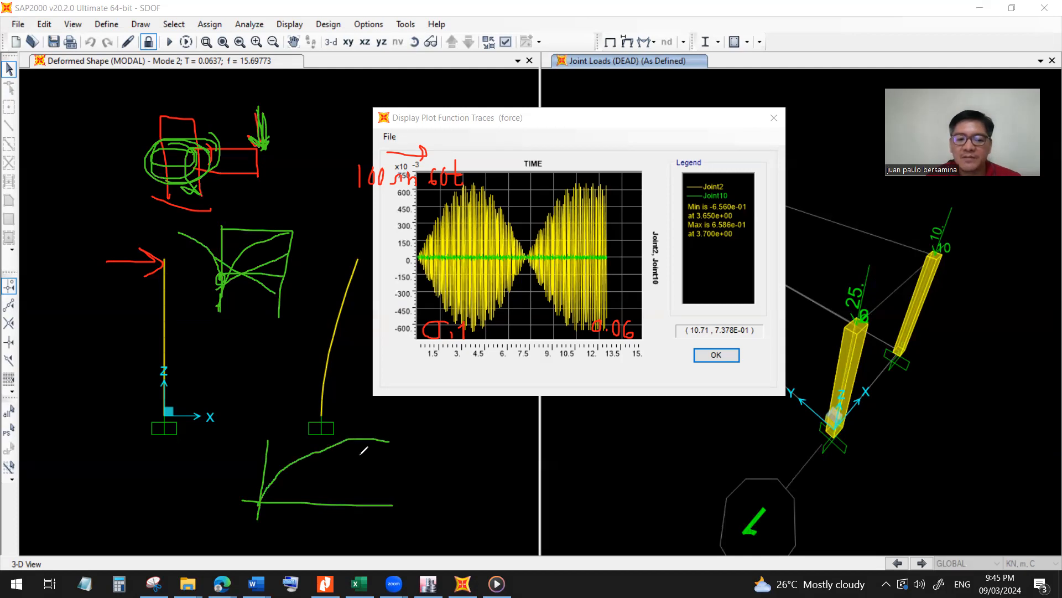